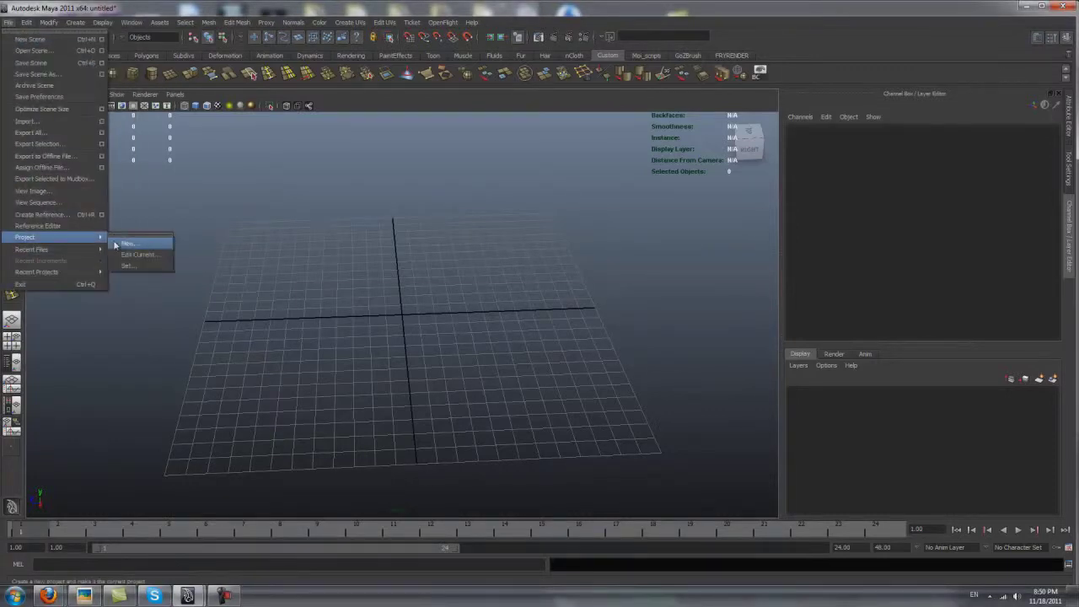
# Set the Graphics_Tablet folder as the current project.
pyautogui.click(127, 244)
pyautogui.click(706, 18)
pyautogui.click(8, 22)
pyautogui.click(143, 253)
pyautogui.doubleClick(485, 215)
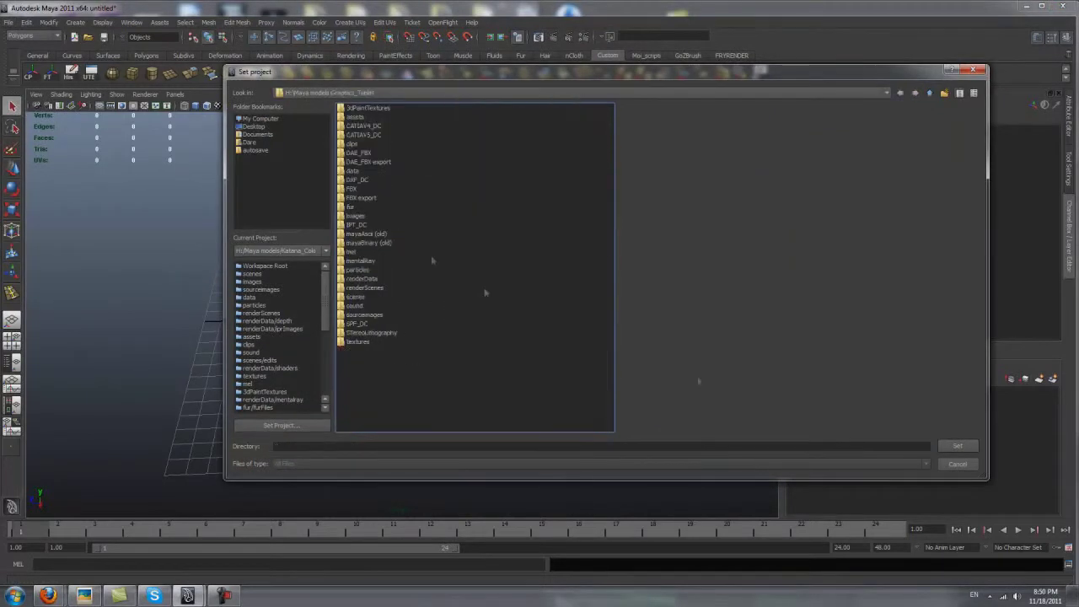
# In four views, place the tablet image plane in top view at Center Y -5.6 and add a circle over it.
pyautogui.press('space')
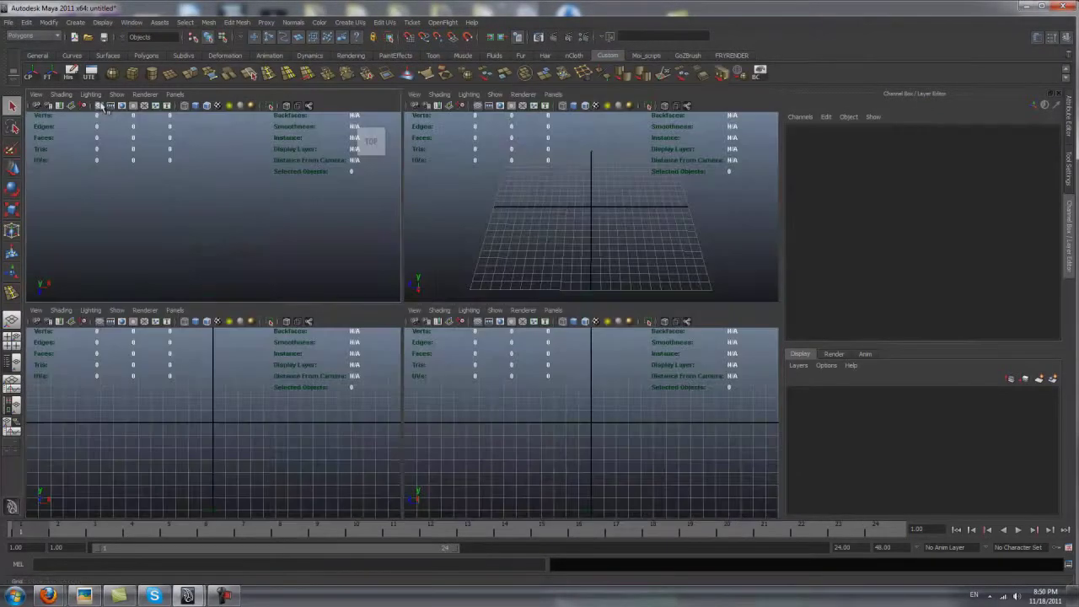
pyautogui.click(36, 94)
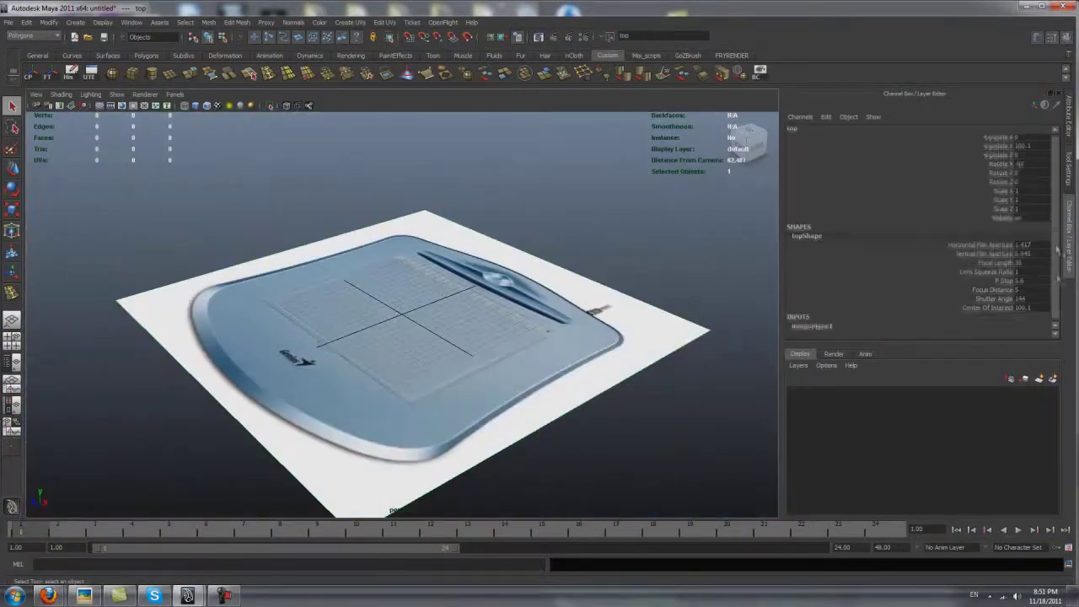
pyautogui.click(812, 325)
pyautogui.click(1003, 299)
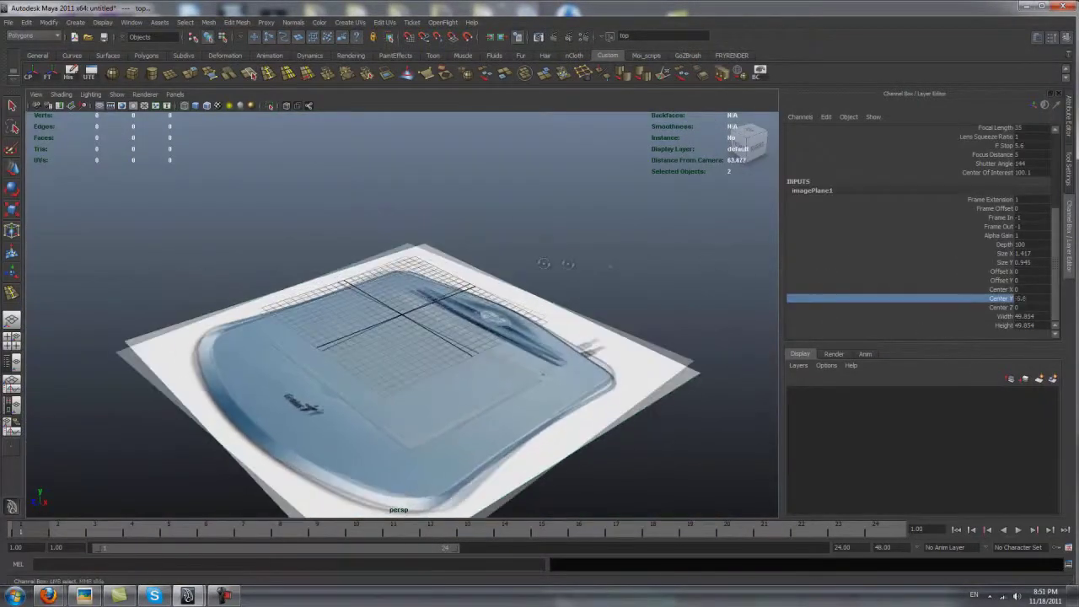
pyautogui.press('space')
pyautogui.press('space')
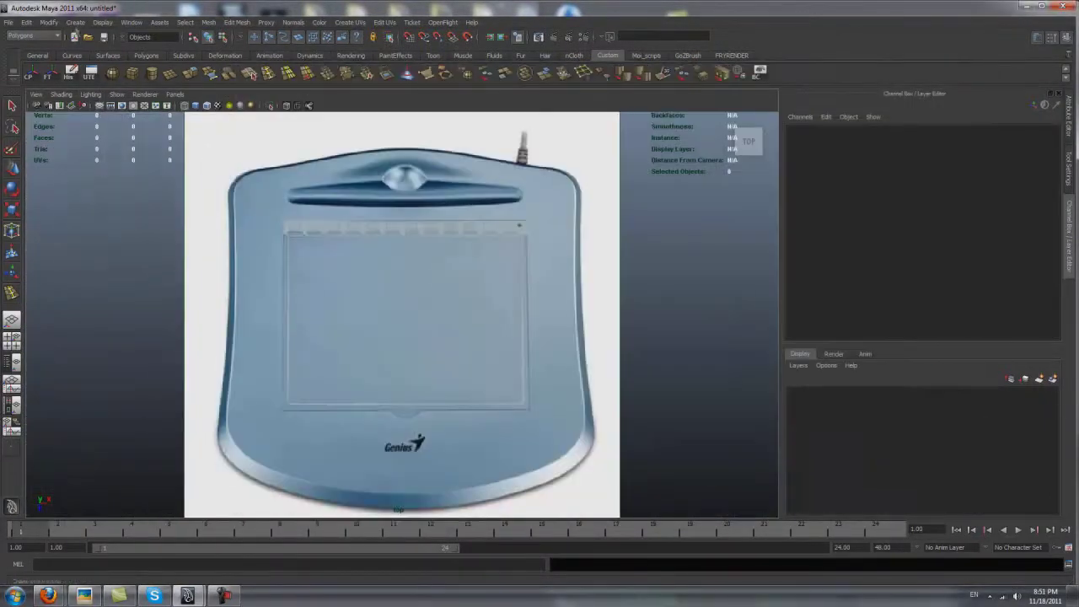
pyautogui.click(75, 22)
pyautogui.click(207, 118)
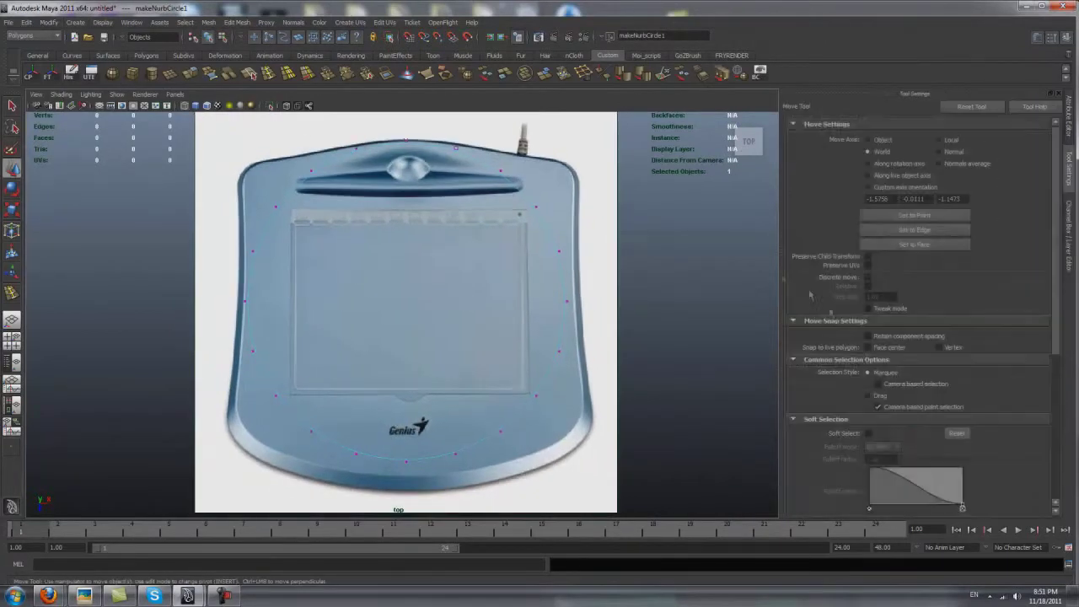
# Zoom out to see the traced tablet outline curves and bring up the Surfaces Loft options.
pyautogui.scroll(-5, 810, 295)
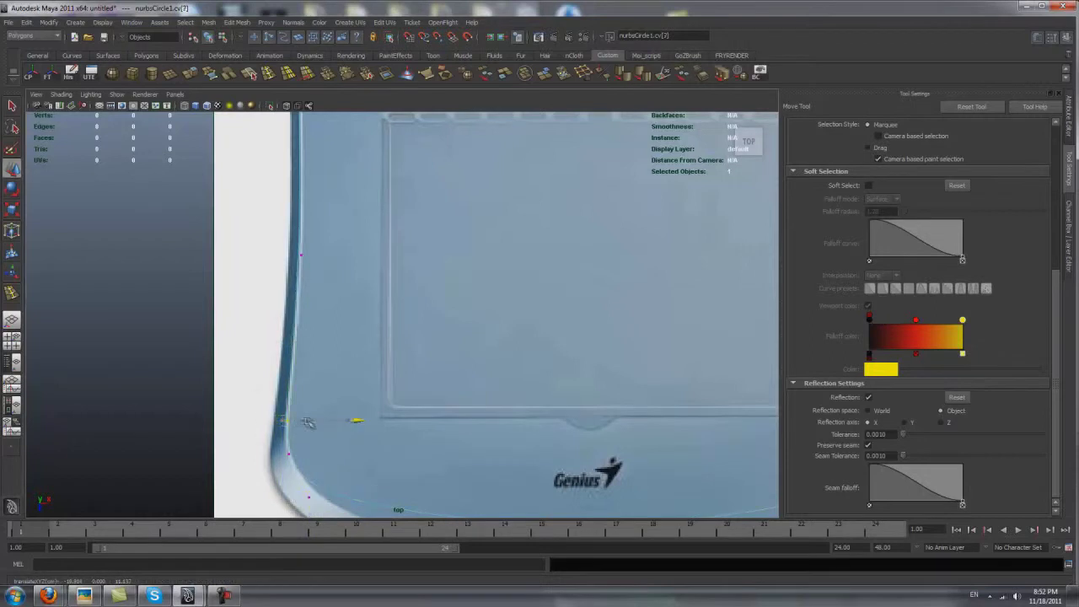
pyautogui.keyDown('alt'); pyautogui.moveTo(308, 423); pyautogui.dragTo(325, 289, button='middle'); pyautogui.keyUp('alt')
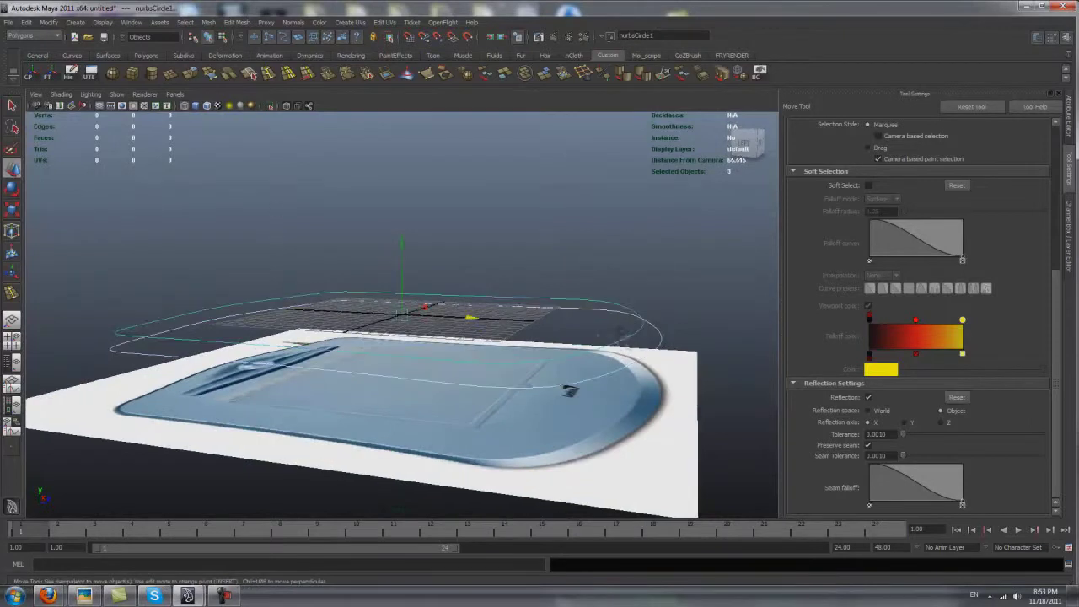
pyautogui.click(19, 61)
pyautogui.click(228, 22)
pyautogui.click(263, 49)
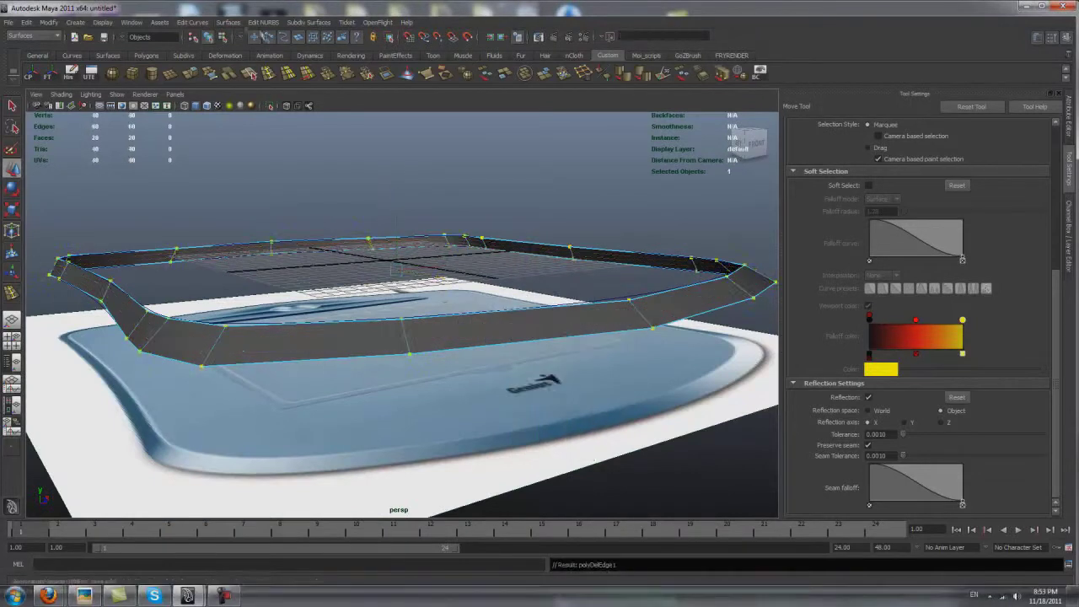
# Loft the outline curves into a polygon rim and add an edge loop around it.
pyautogui.click(33, 35)
pyautogui.click(20, 51)
pyautogui.click(237, 22)
pyautogui.click(248, 111)
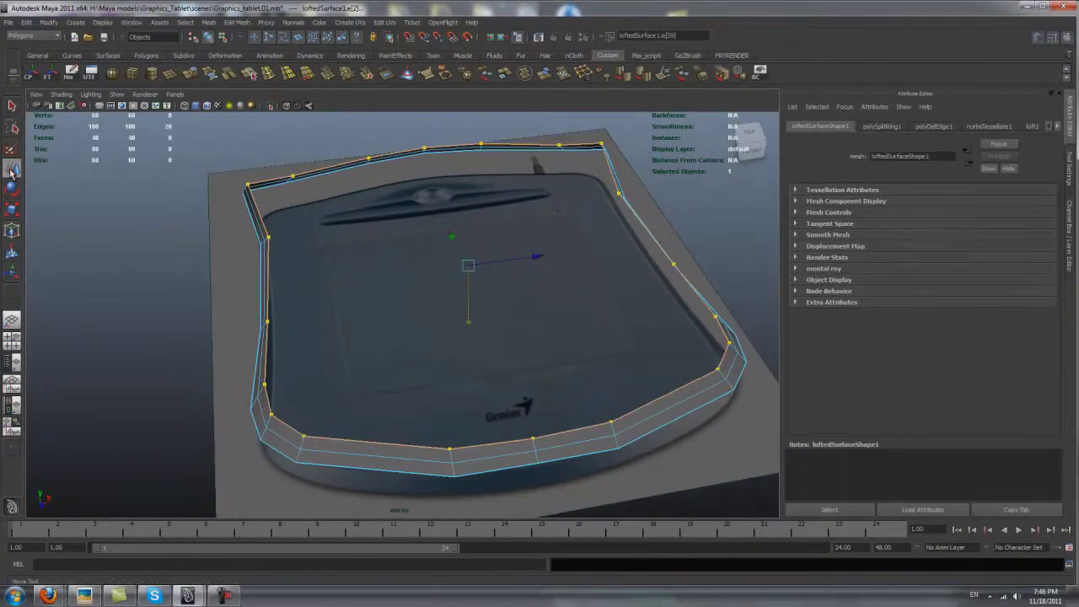
# Insert another edge loop around the tablet rim.
pyautogui.doubleClick(12, 169)
pyautogui.scroll(-5, 870, 399)
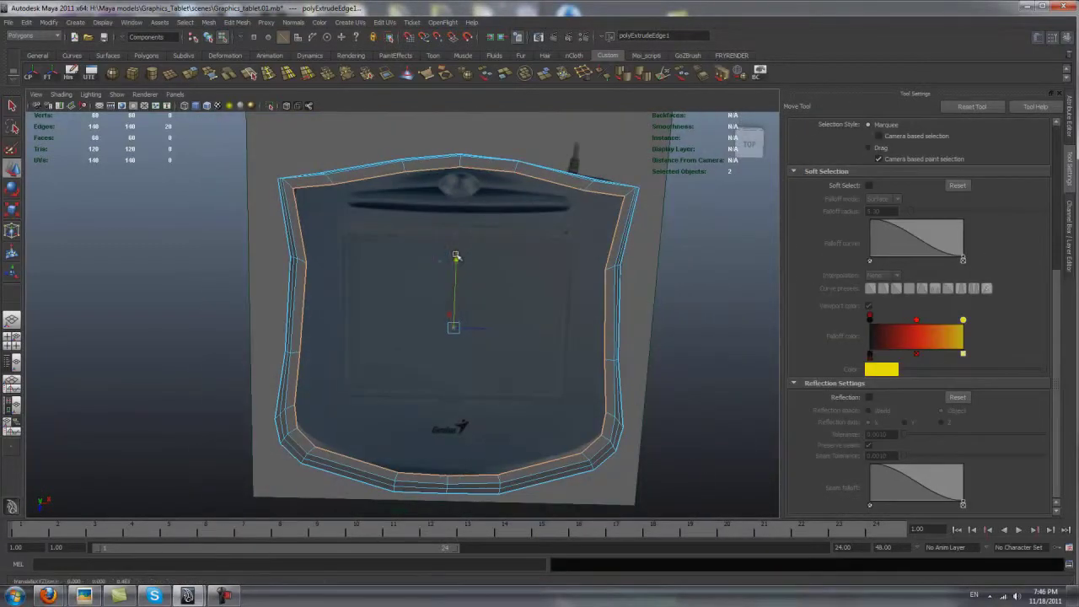
pyautogui.click(239, 23)
pyautogui.click(264, 109)
pyautogui.moveTo(387, 330)
pyautogui.keyDown('alt'); pyautogui.mouseDown()
pyautogui.moveTo(297, 382)
pyautogui.moveTo(397, 337)
pyautogui.mouseUp(); pyautogui.keyUp('alt')
pyautogui.press('w')
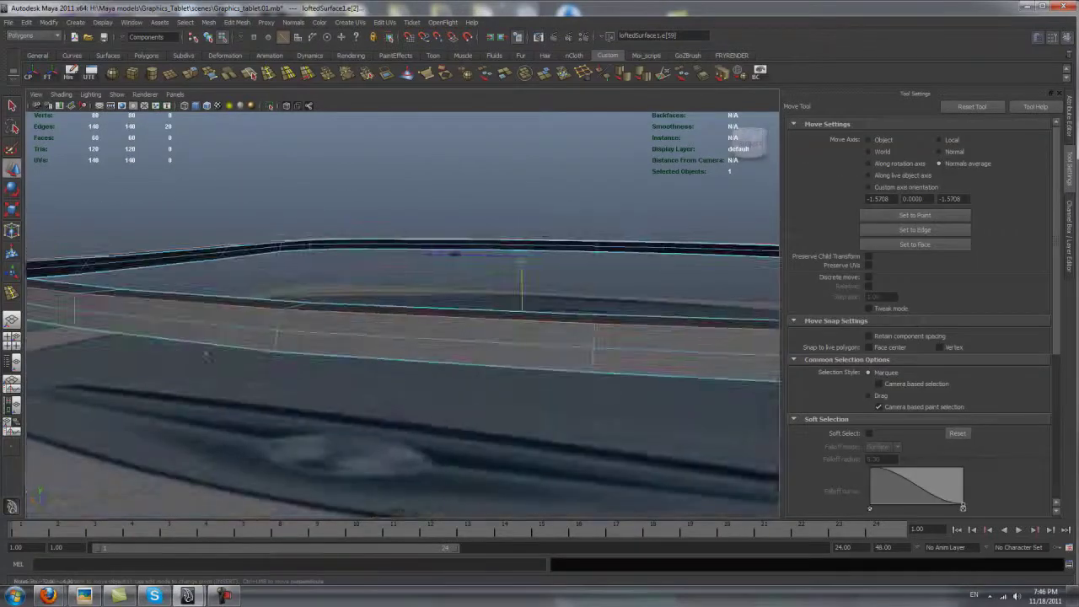
# Bevel the selected rim edges, then reselect the rim mesh in edge mode.
pyautogui.click(237, 23)
pyautogui.click(253, 341)
pyautogui.click(1068, 39)
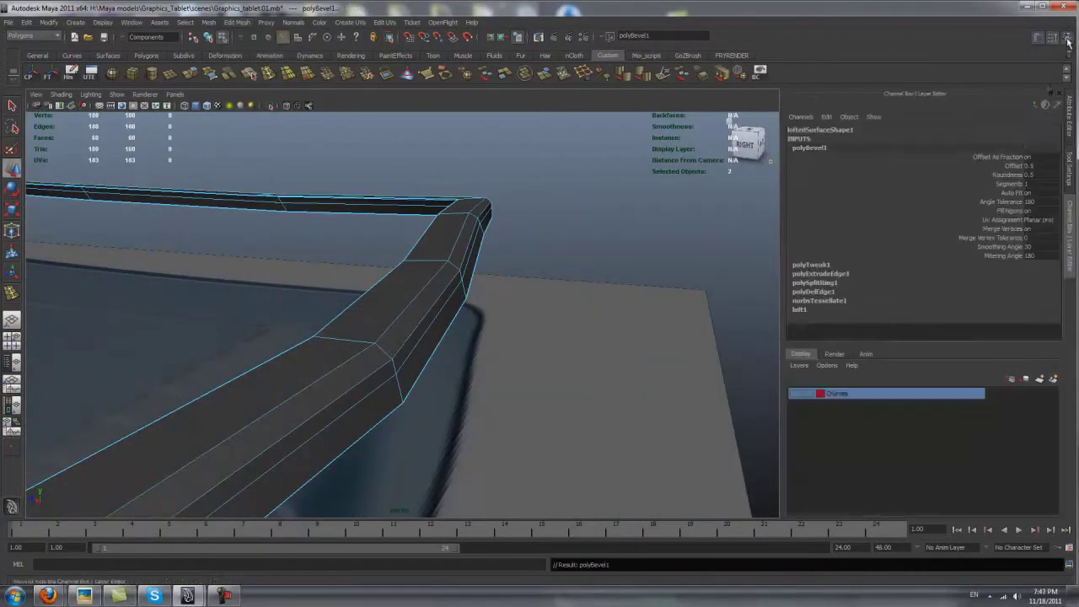
pyautogui.press('F8')
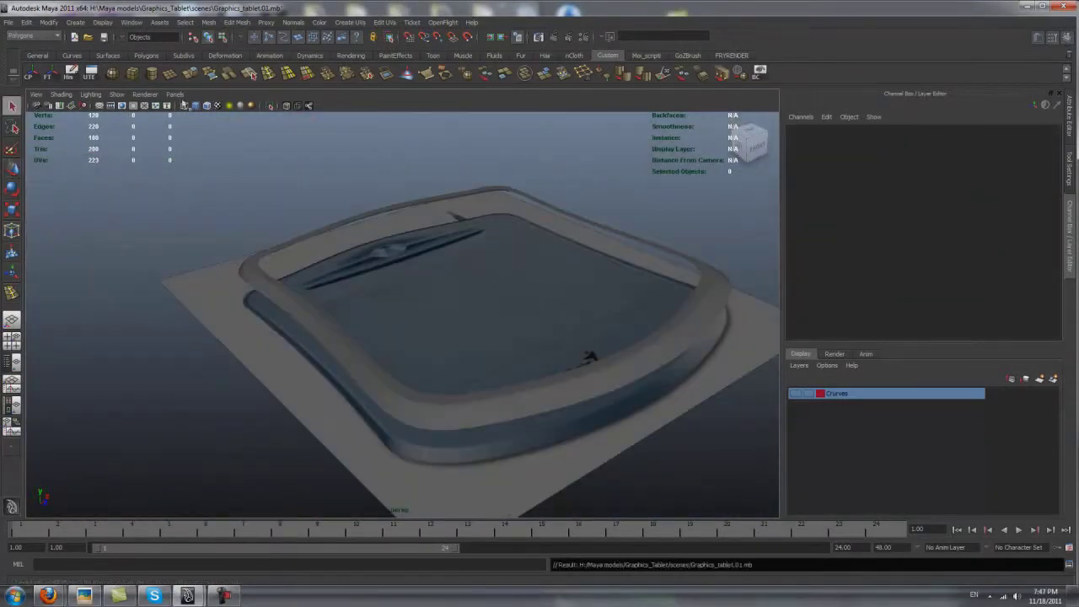
pyautogui.keyDown('alt'); pyautogui.moveTo(590, 359); pyautogui.dragTo(222, 234); pyautogui.keyUp('alt')
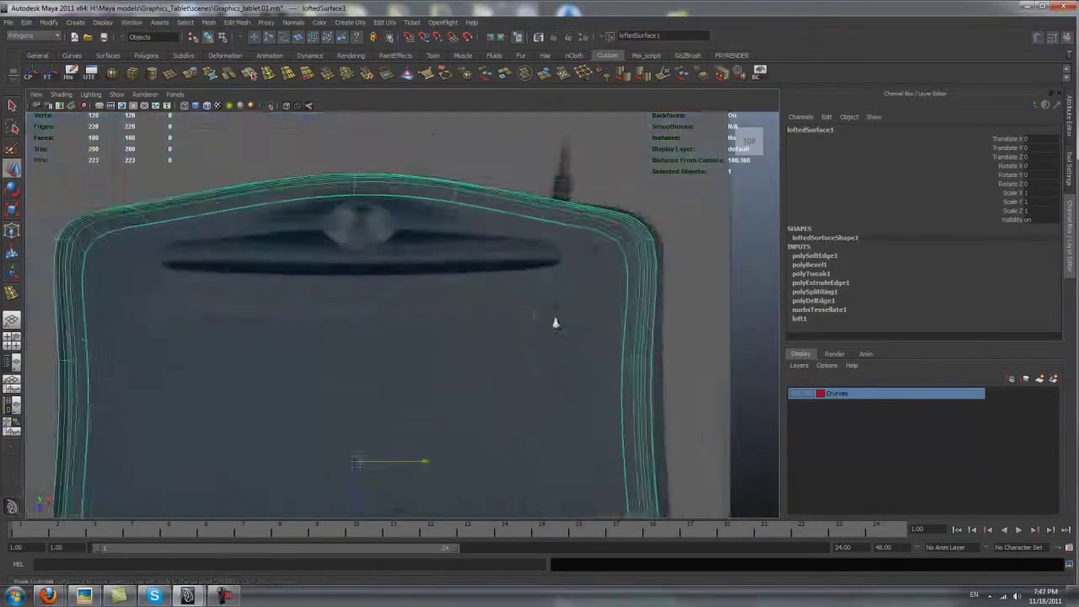
pyautogui.press('F10')
# Select the rim's inner border and fill the hole to cap the tablet top.
pyautogui.doubleClick(175, 214)
pyautogui.click(210, 23)
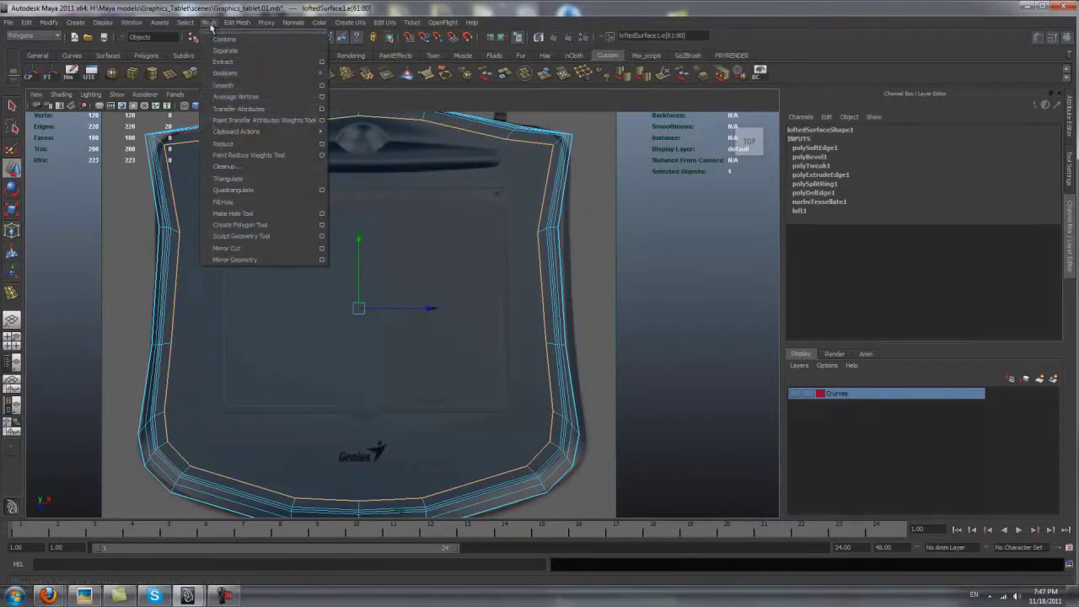
pyautogui.click(223, 203)
pyautogui.keyDown('alt'); pyautogui.moveTo(223, 203); pyautogui.dragTo(354, 233); pyautogui.keyUp('alt')
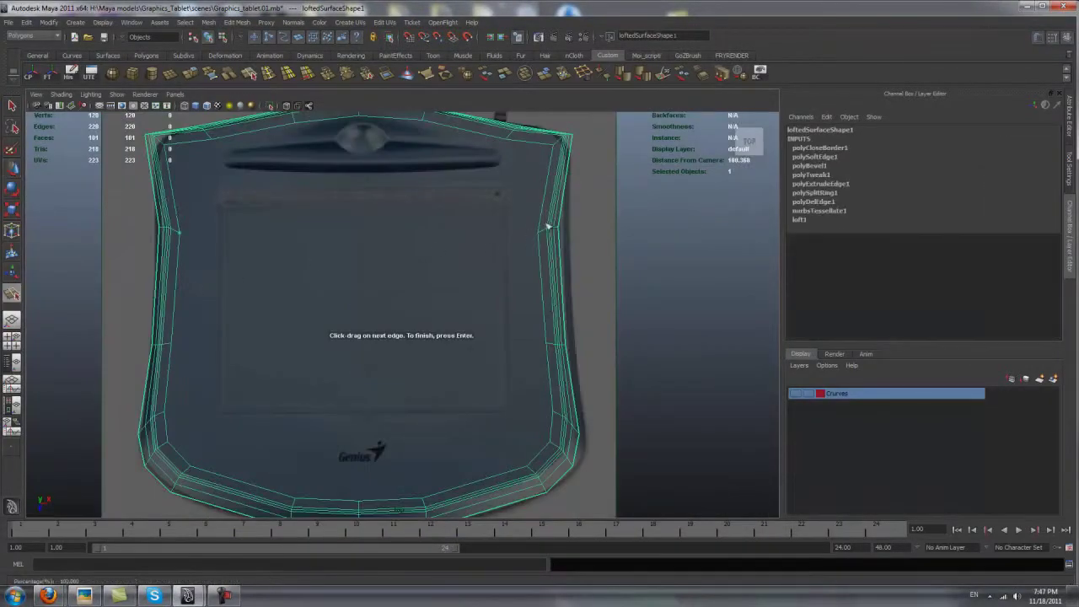
# Split the top face with two horizontal cuts.
pyautogui.click(548, 227)
pyautogui.click(237, 23)
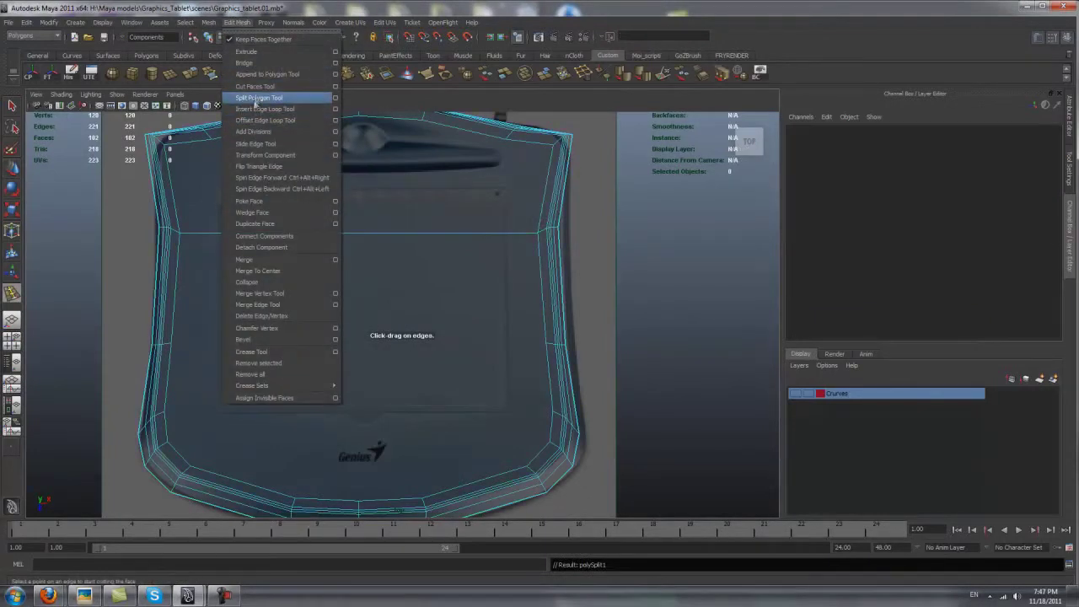
pyautogui.click(256, 98)
pyautogui.click(172, 343)
pyautogui.click(548, 343)
pyautogui.click(168, 412)
pyautogui.click(552, 411)
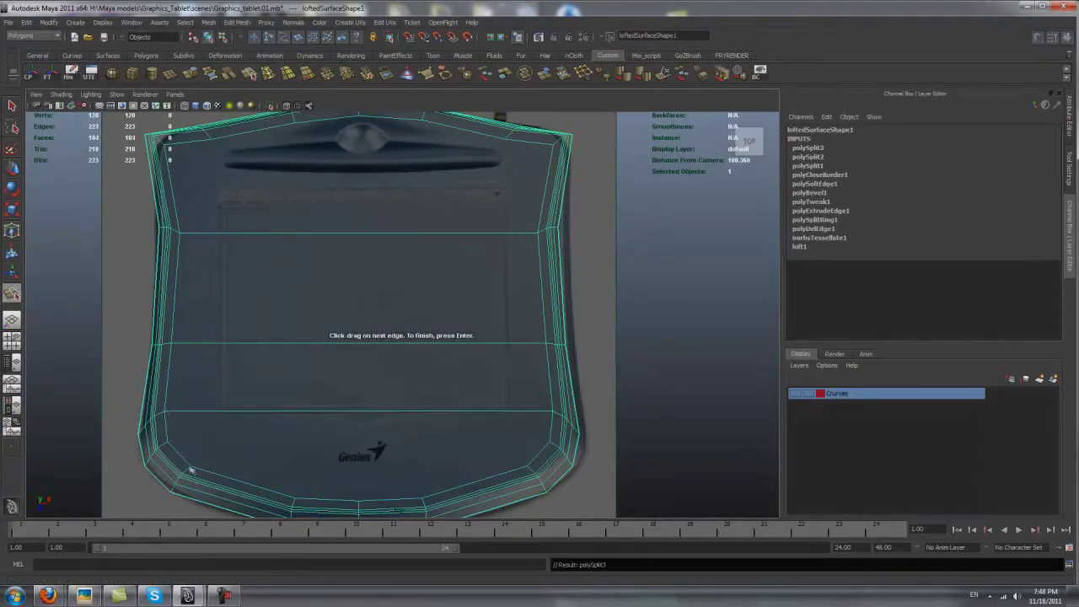
pyautogui.press('Return')
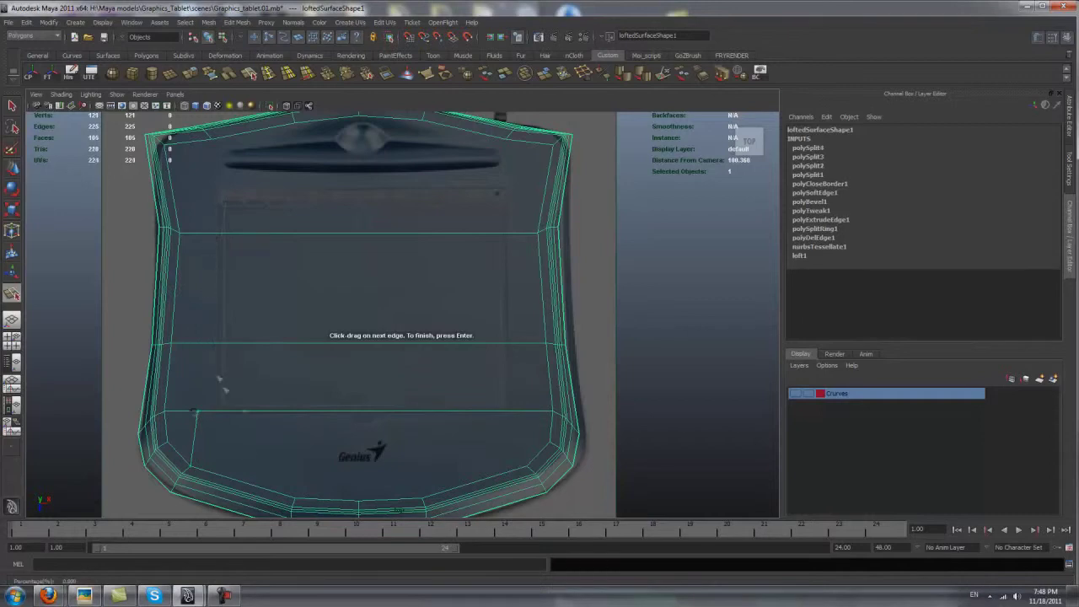
# Add more split edges, including a vertical cut down the middle.
pyautogui.click(262, 233)
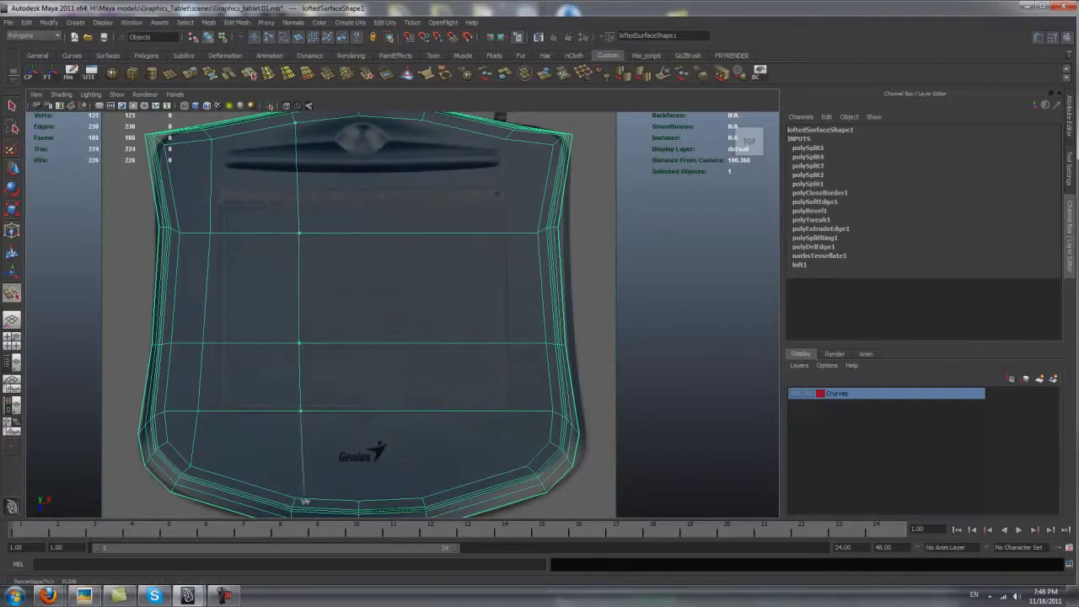
pyautogui.click(357, 499)
pyautogui.press('Return')
pyautogui.moveTo(361, 450)
pyautogui.keyDown('alt'); pyautogui.mouseDown(button='middle')
pyautogui.moveTo(410, 377)
pyautogui.moveTo(354, 449)
pyautogui.mouseUp(button='middle'); pyautogui.keyUp('alt')
pyautogui.click(350, 379)
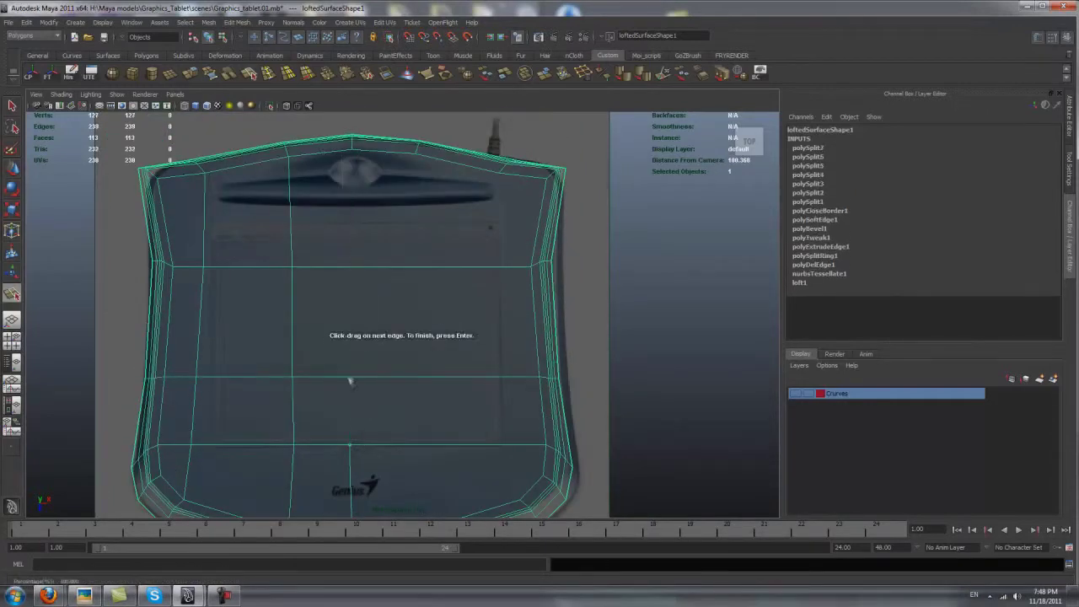
pyautogui.press('Return')
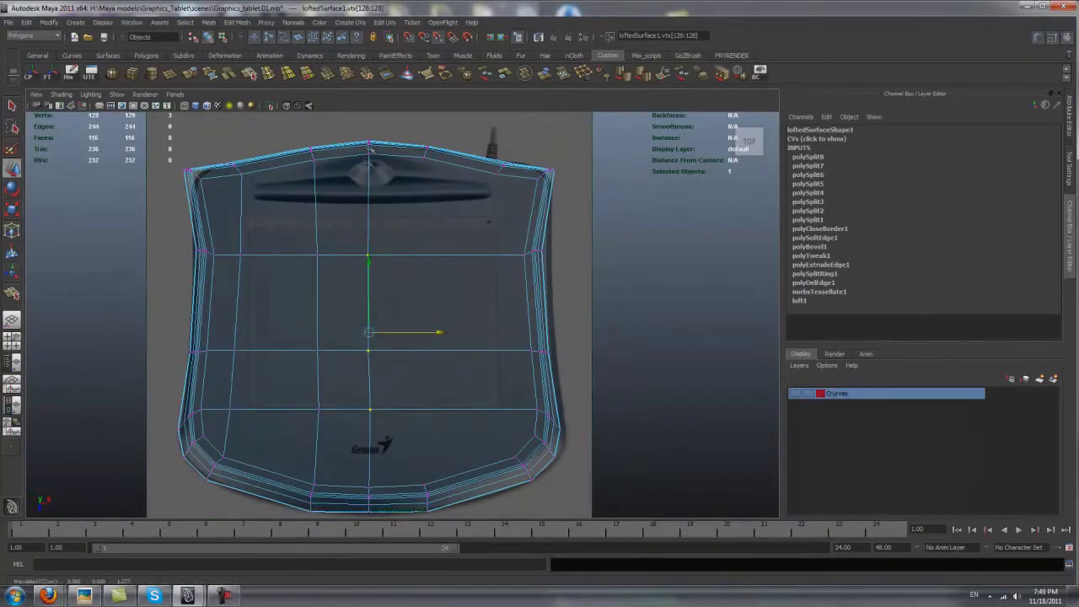
# Delete the right half's faces, leaving the left half of the tablet.
pyautogui.hotkey('ctrl', 'shift', 't')
pyautogui.press('F11')
pyautogui.moveTo(581, 123); pyautogui.dragTo(375, 514)
pyautogui.press('Delete')
pyautogui.click(322, 354)
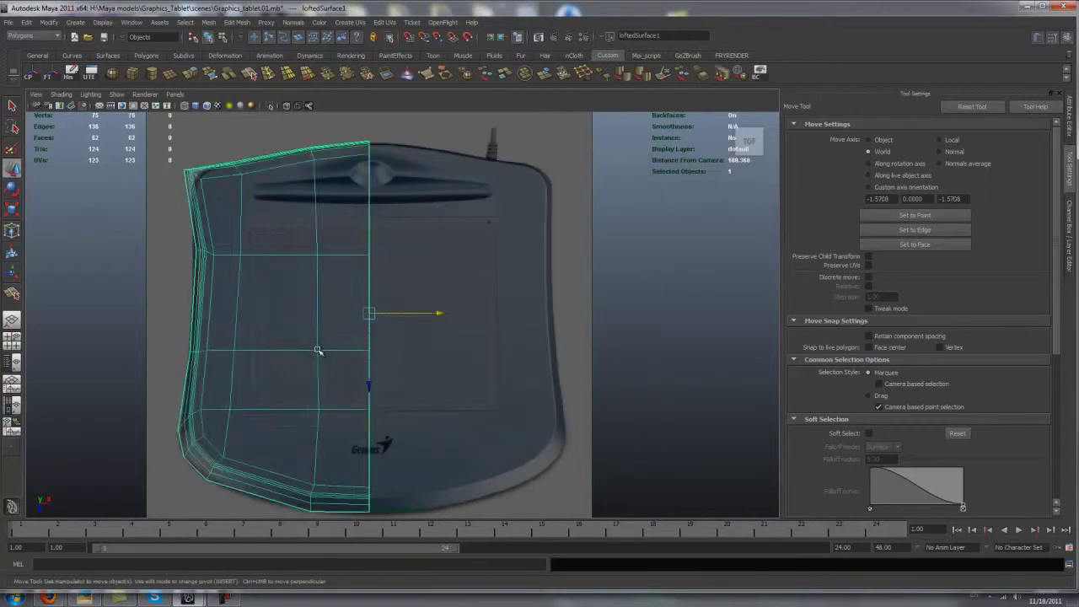
# Turn on Wireframe on Shaded for the remaining half mesh.
pyautogui.click(61, 94)
pyautogui.click(288, 108)
pyautogui.hotkey('ctrl', 's')
pyautogui.press('q')
pyautogui.click(9, 23)
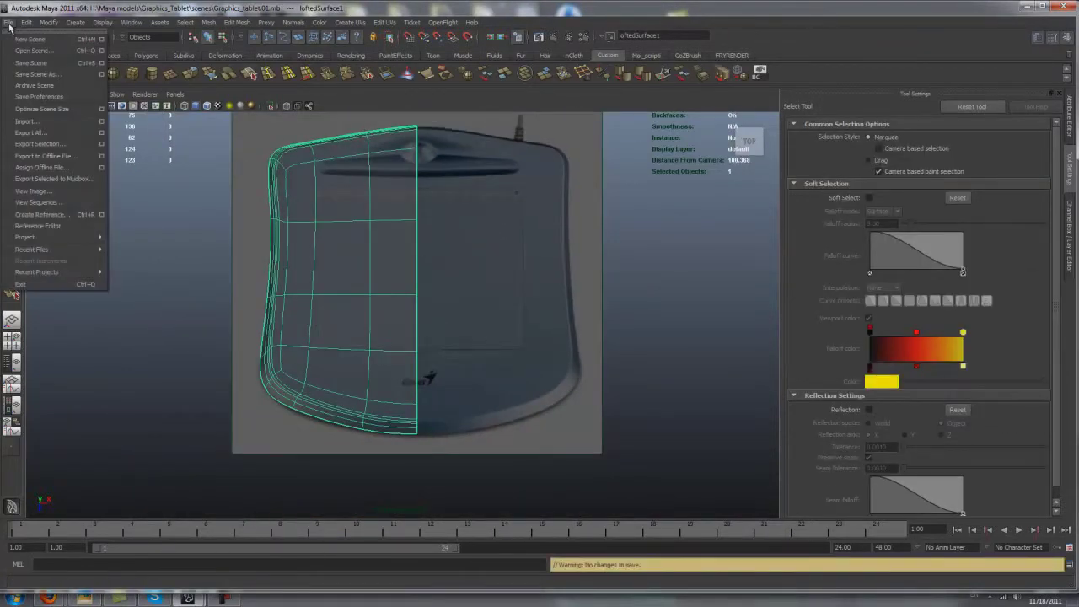
# Save the scene as Graphics_tablet.02.mb.
pyautogui.click(41, 75)
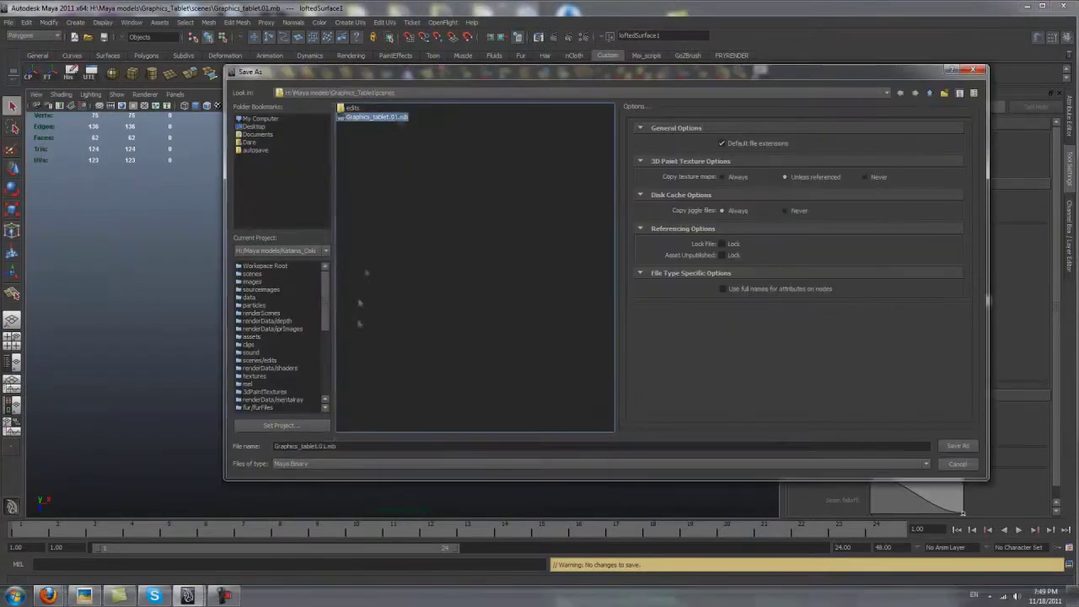
pyautogui.write('2')
pyautogui.press('Return')
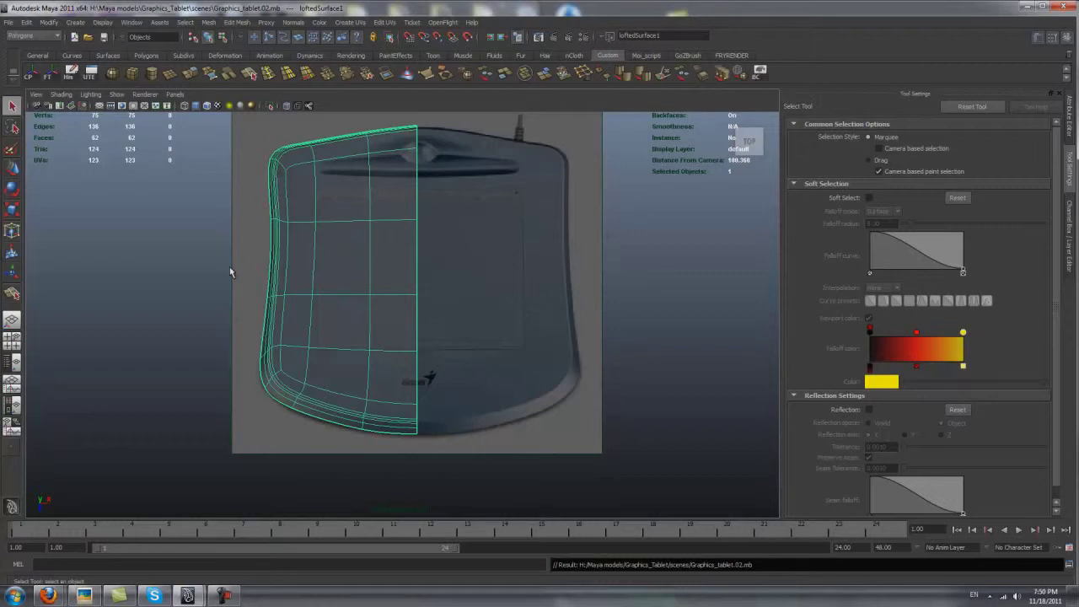
pyautogui.scroll(3, 356, 228)
pyautogui.press('w')
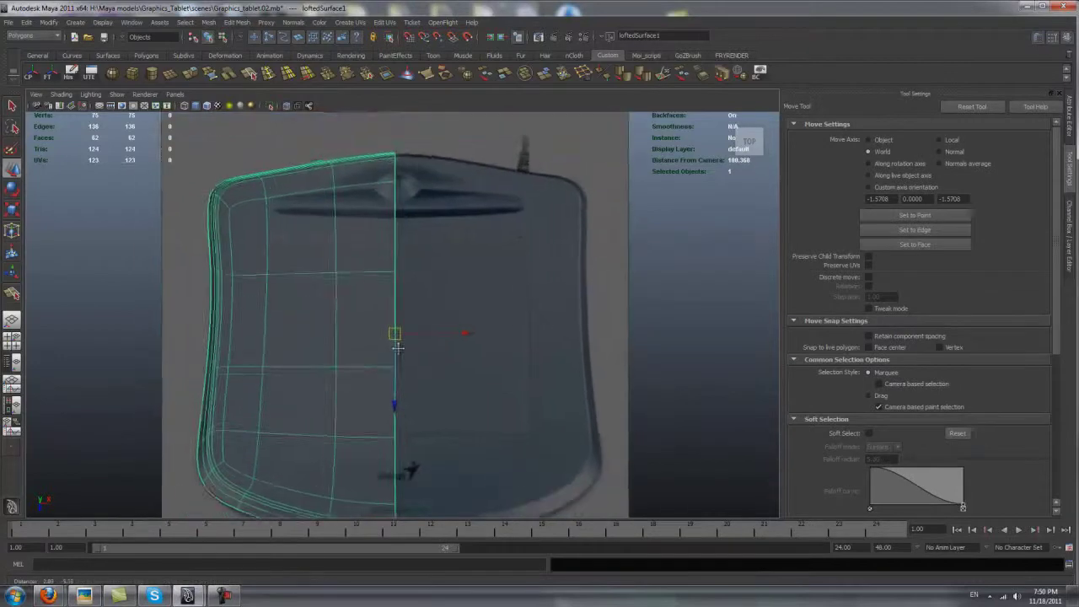
pyautogui.scroll(2, 397, 347)
pyautogui.click(26, 22)
# Create a mirrored instance with Duplicate Special and insert an edge loop across the tablet top.
pyautogui.click(132, 280)
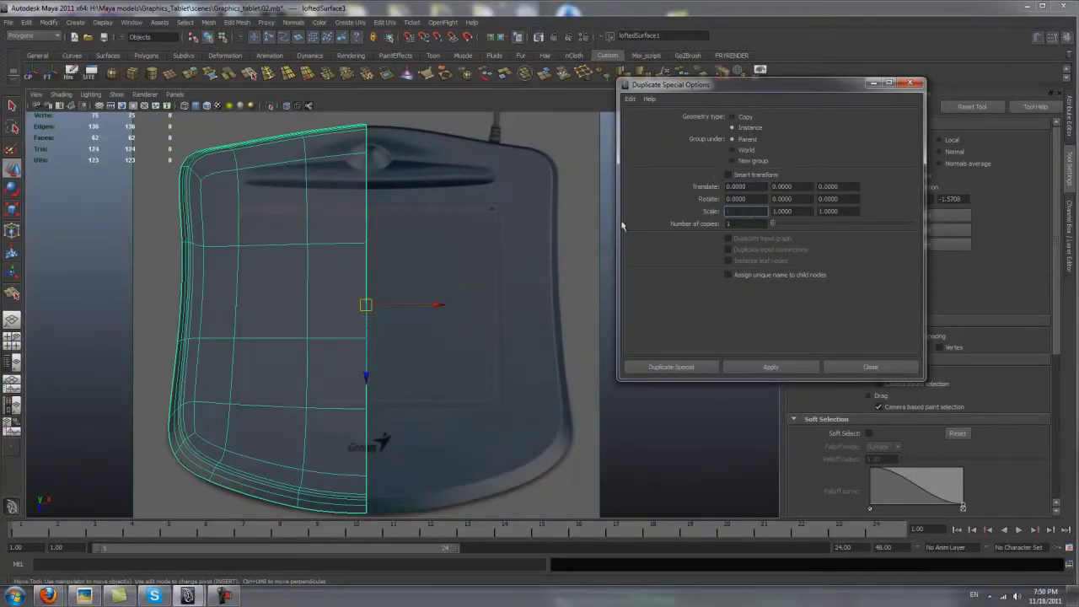
pyautogui.click(671, 366)
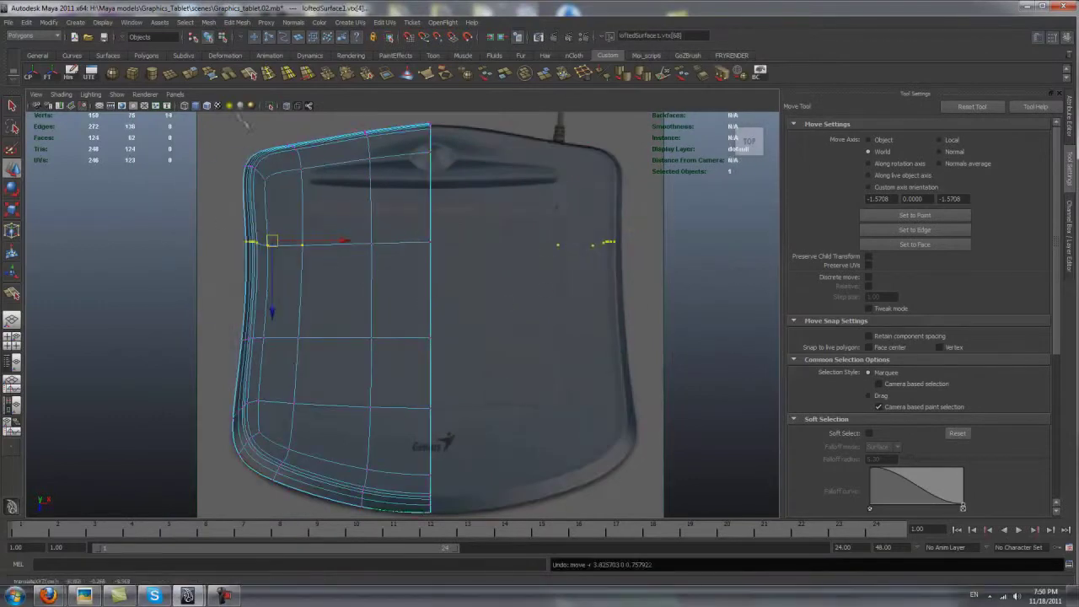
pyautogui.scroll(3, 405, 337)
pyautogui.scroll(3, 405, 337)
pyautogui.click(293, 274)
# Scale and move the top-left corner vertices to reshape the rounded corner.
pyautogui.moveTo(135, 202); pyautogui.dragTo(194, 253)
pyautogui.scroll(3, 169, 227)
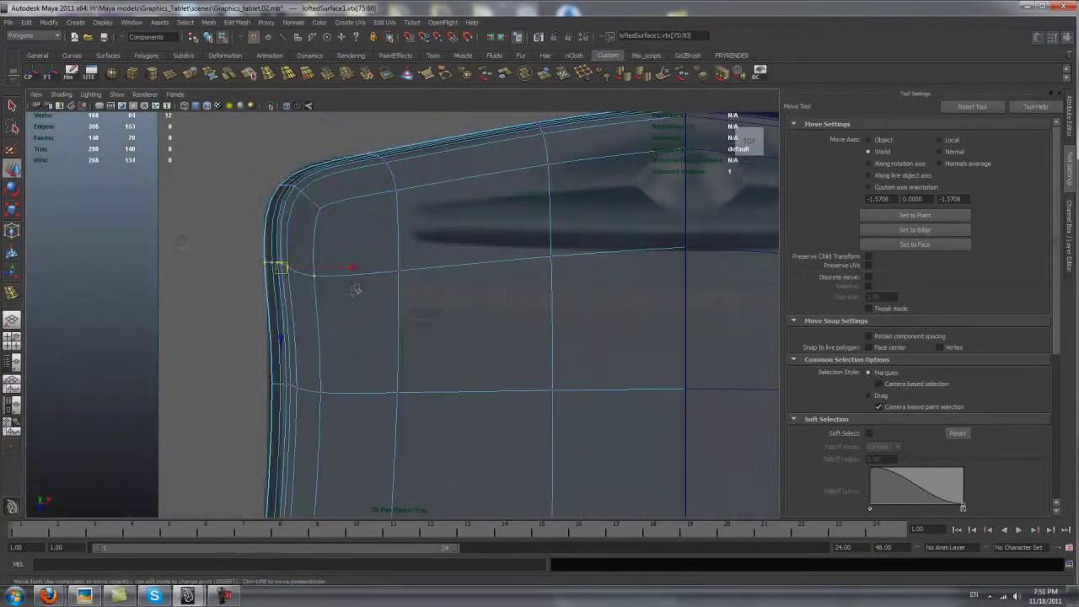
pyautogui.keyDown('alt'); pyautogui.moveTo(339, 421); pyautogui.dragTo(312, 337, button='middle'); pyautogui.keyUp('alt')
pyautogui.click(321, 301)
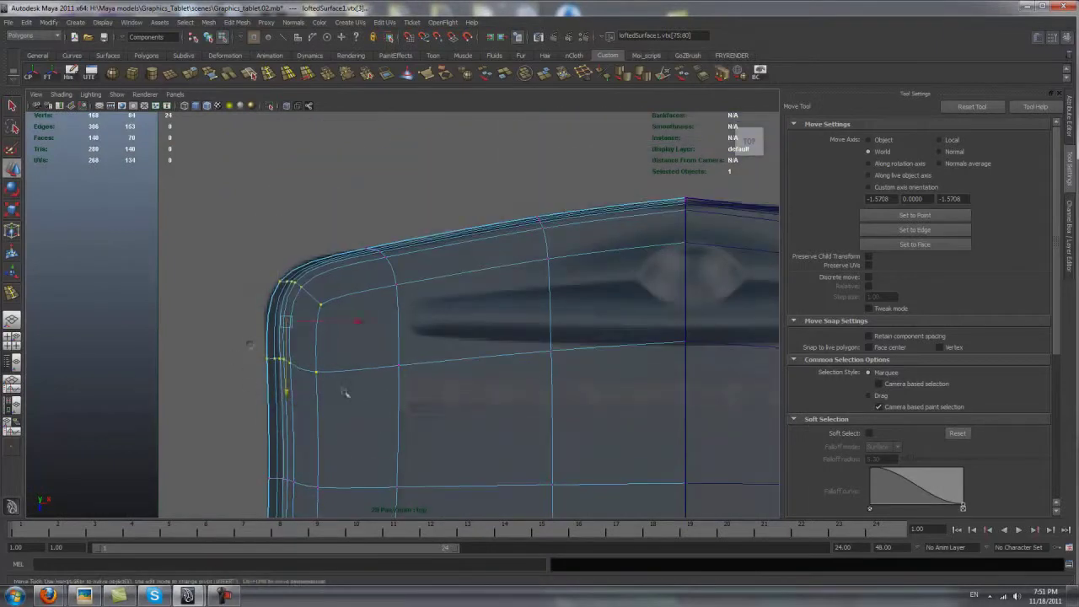
pyautogui.press('r')
pyautogui.keyDown('alt'); pyautogui.moveTo(311, 492); pyautogui.dragTo(312, 430); pyautogui.keyUp('alt')
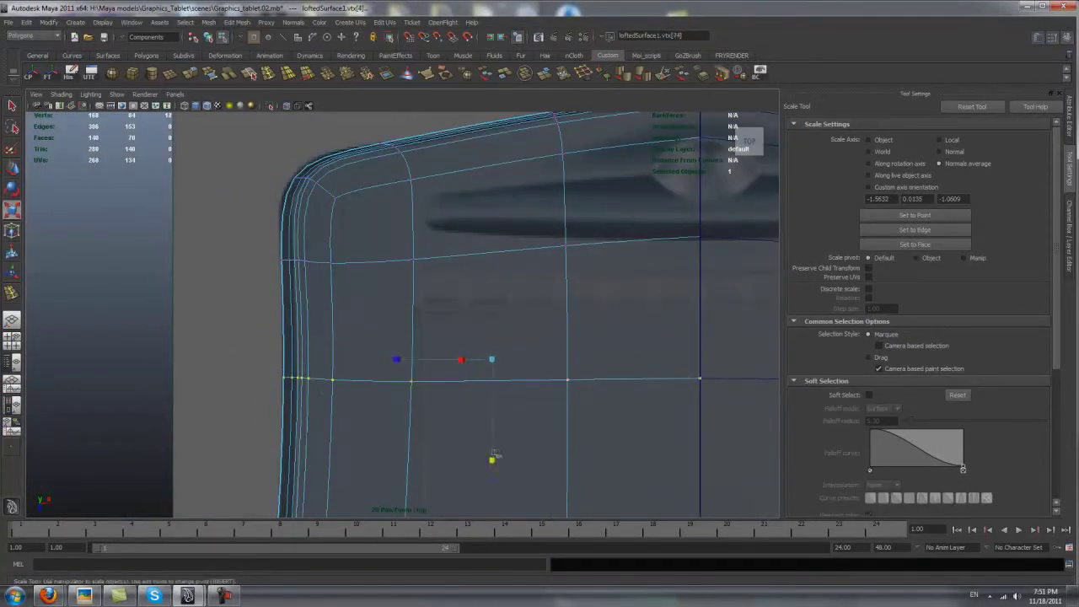
pyautogui.keyDown('alt'); pyautogui.moveTo(473, 451); pyautogui.dragTo(318, 410); pyautogui.keyUp('alt')
pyautogui.press('w')
pyautogui.click(493, 332)
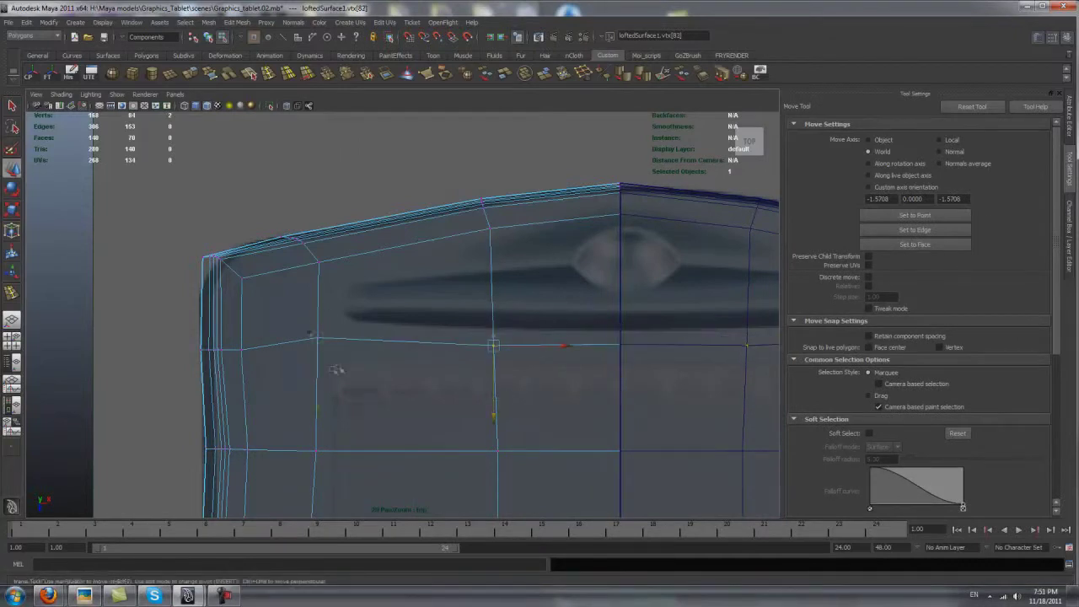
pyautogui.click(268, 74)
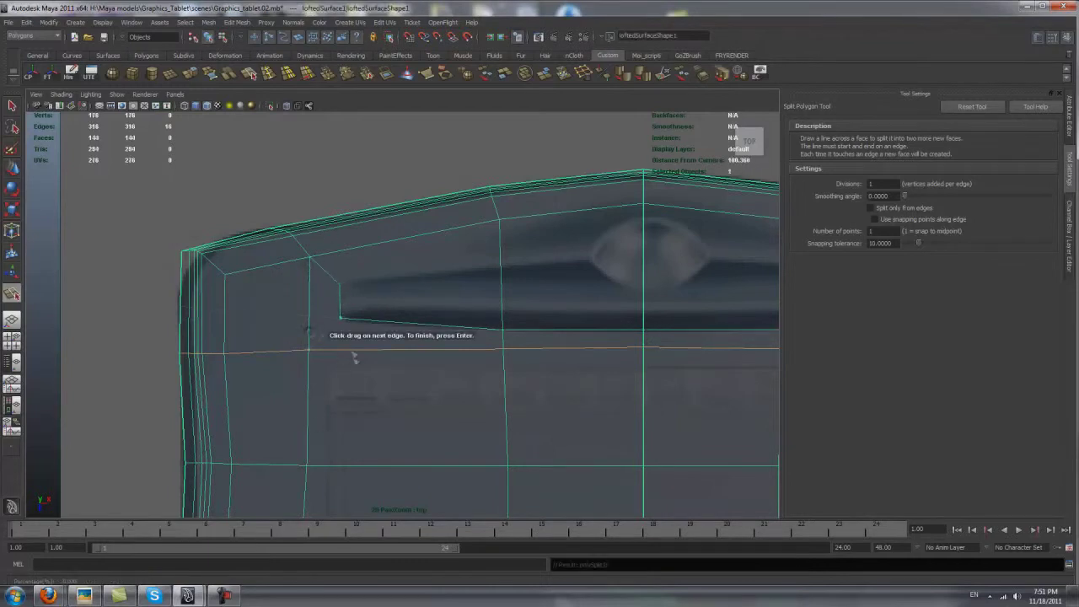
# Cut a new edge from the corner edge across the face.
pyautogui.click(646, 261)
pyautogui.press('Return')
pyautogui.keyDown('alt'); pyautogui.moveTo(646, 262); pyautogui.dragTo(460, 279, button='middle'); pyautogui.keyUp('alt')
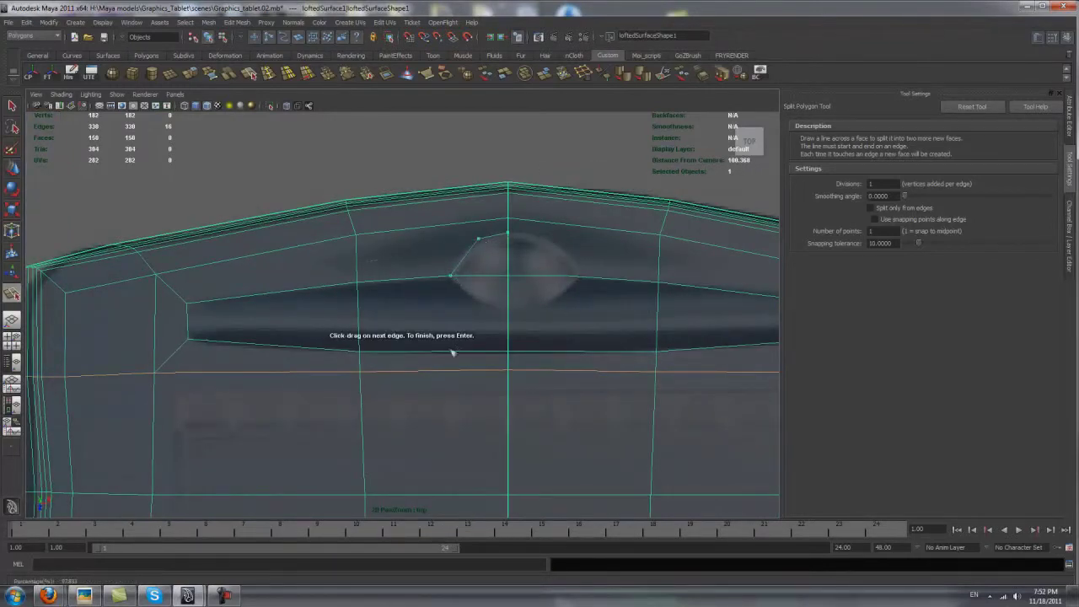
# Insert an edge loop below the groove and select the whole loop.
pyautogui.keyDown('alt'); pyautogui.moveTo(405, 290); pyautogui.dragTo(430, 363); pyautogui.keyUp('alt')
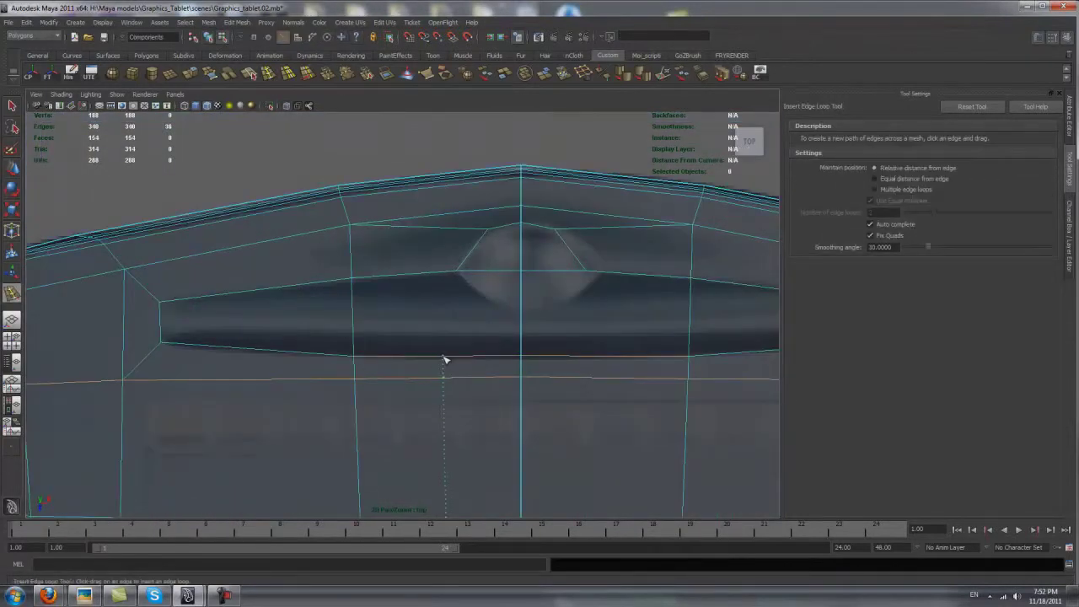
pyautogui.click(433, 188)
pyautogui.press('w')
pyautogui.moveTo(458, 228); pyautogui.dragTo(438, 211, button='right')
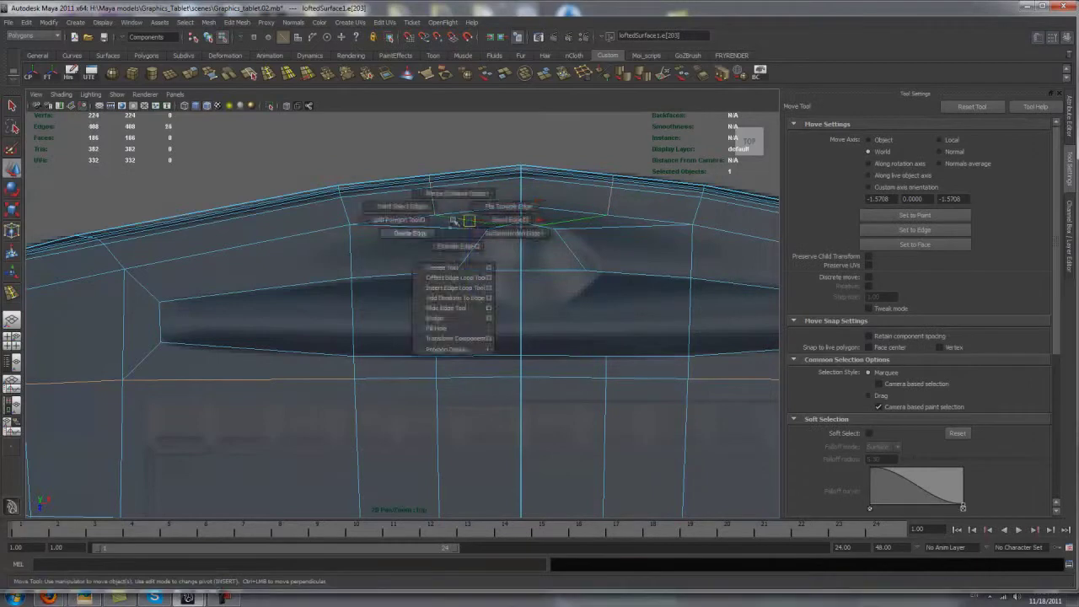
pyautogui.doubleClick(415, 228)
pyautogui.press('space')
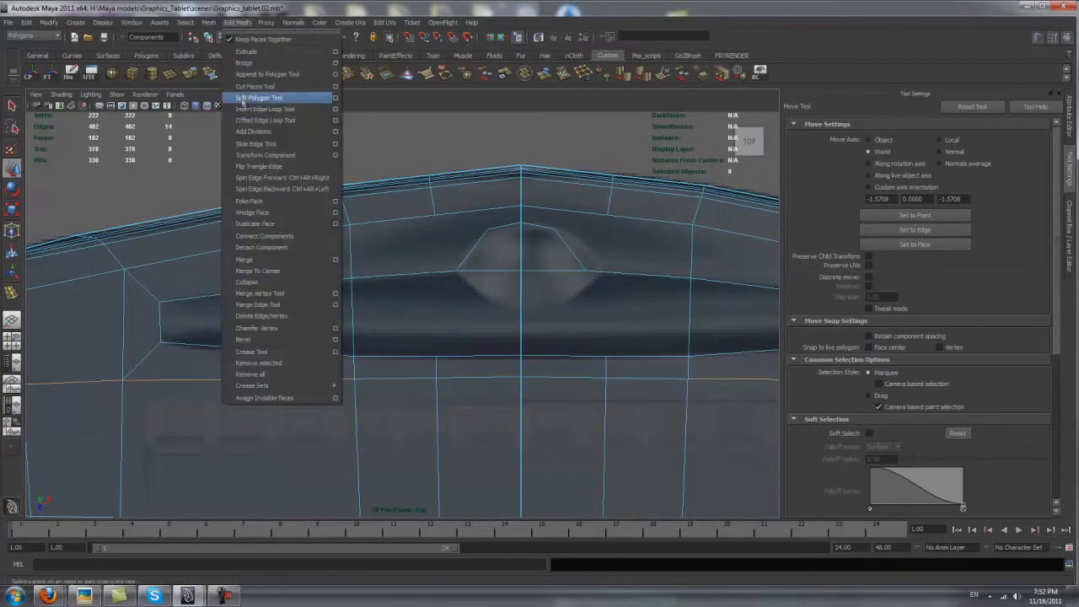
pyautogui.click(264, 94)
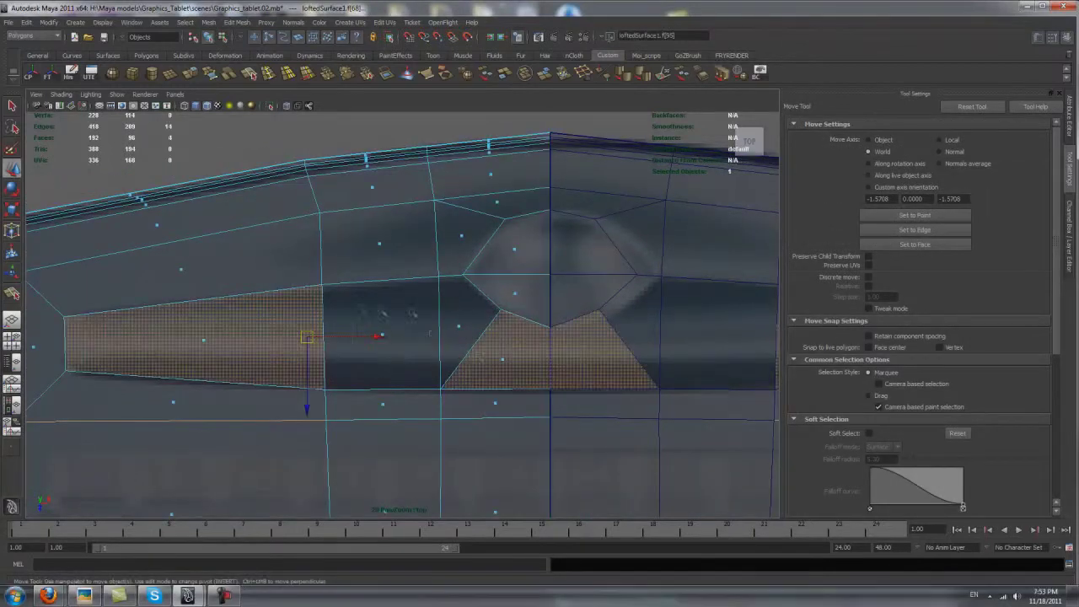
# Extrude the selected groove faces to recess the stylus groove.
pyautogui.hotkey('ctrl', 'e')
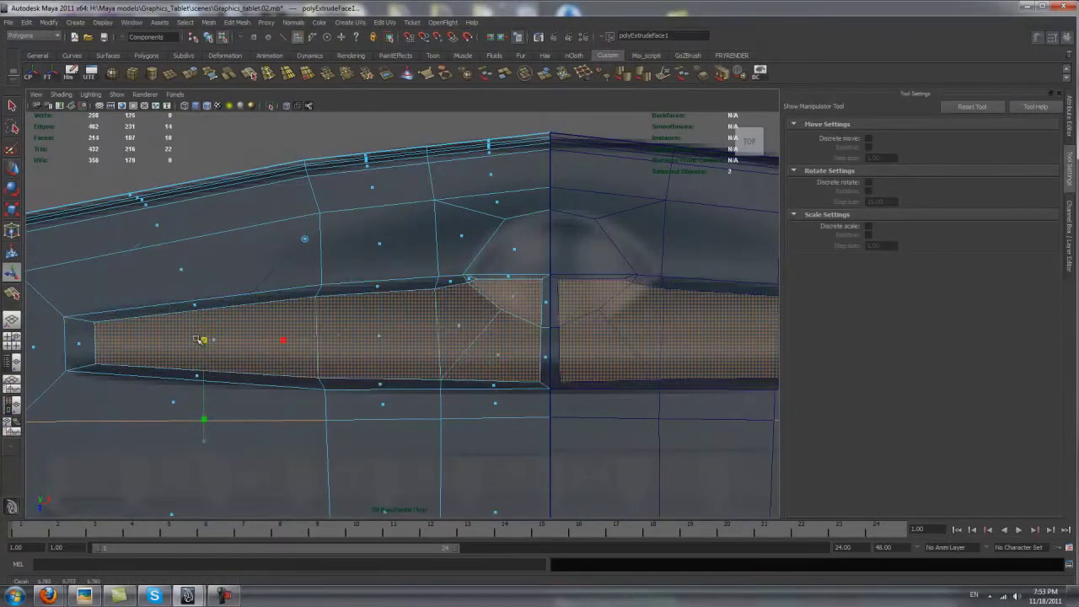
pyautogui.keyDown('alt'); pyautogui.moveTo(200, 339); pyautogui.dragTo(354, 321); pyautogui.keyUp('alt')
pyautogui.press('w')
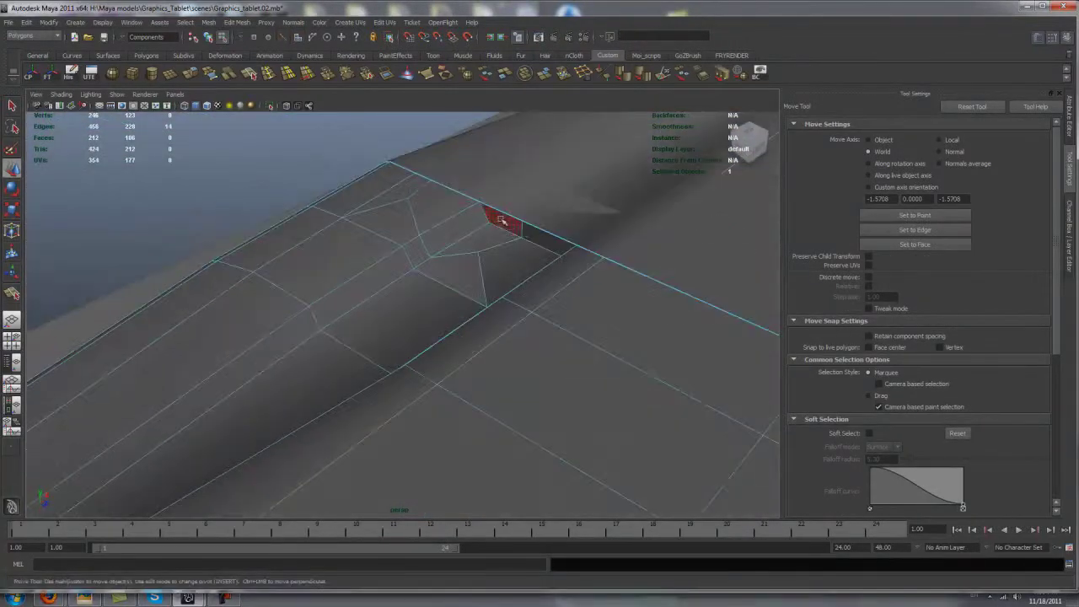
pyautogui.click(506, 222)
pyautogui.click(506, 222)
pyautogui.moveTo(505, 221)
pyautogui.keyDown('alt'); pyautogui.mouseDown()
pyautogui.moveTo(553, 250)
pyautogui.moveTo(426, 217)
pyautogui.moveTo(377, 302)
pyautogui.mouseUp(); pyautogui.keyUp('alt')
# Flatten the bump at the groove's end by moving its edges and a vertex.
pyautogui.click(427, 212)
pyautogui.keyDown('alt'); pyautogui.moveTo(421, 212); pyautogui.dragTo(414, 194); pyautogui.keyUp('alt')
pyautogui.keyDown('alt'); pyautogui.moveTo(444, 309); pyautogui.dragTo(429, 284); pyautogui.keyUp('alt')
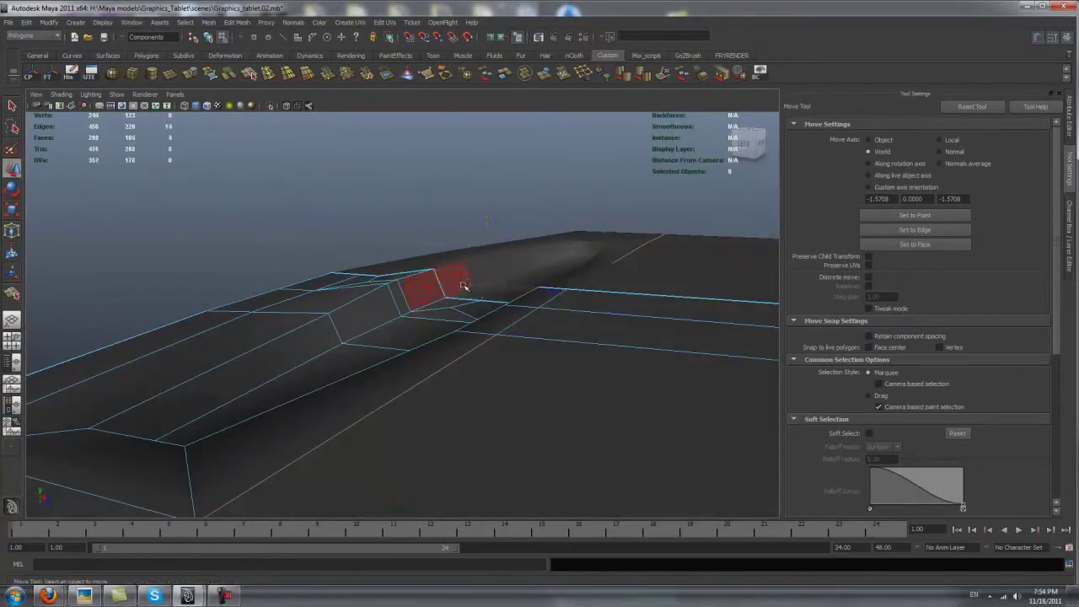
pyautogui.click(434, 242)
pyautogui.moveTo(433, 241)
pyautogui.keyDown('alt'); pyautogui.mouseDown()
pyautogui.moveTo(382, 267)
pyautogui.moveTo(397, 277)
pyautogui.moveTo(373, 313)
pyautogui.moveTo(494, 313)
pyautogui.moveTo(413, 289)
pyautogui.moveTo(422, 349)
pyautogui.mouseUp(); pyautogui.keyUp('alt')
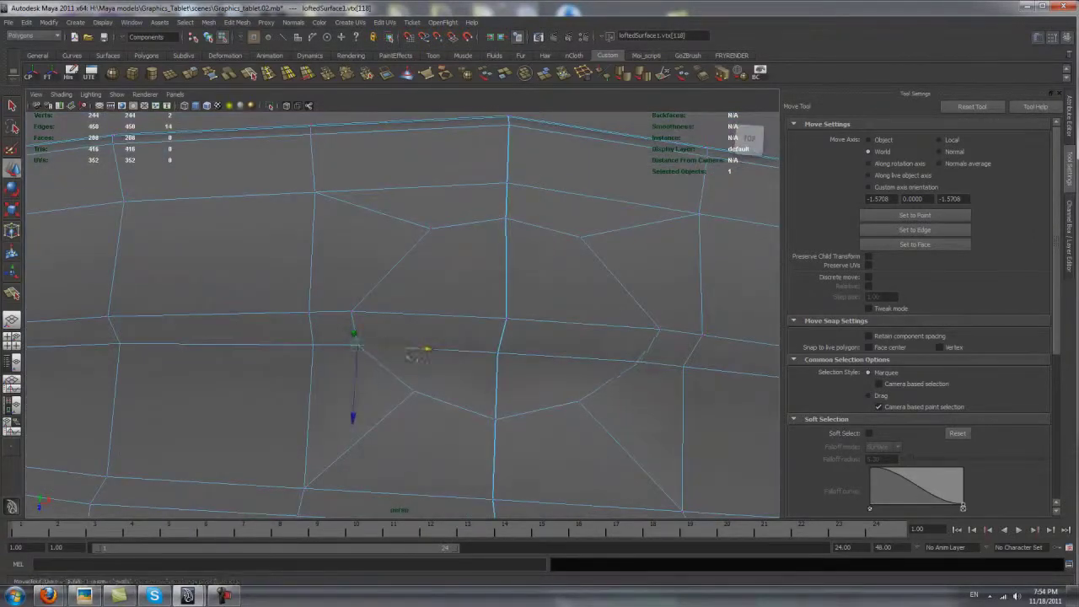
pyautogui.click(251, 75)
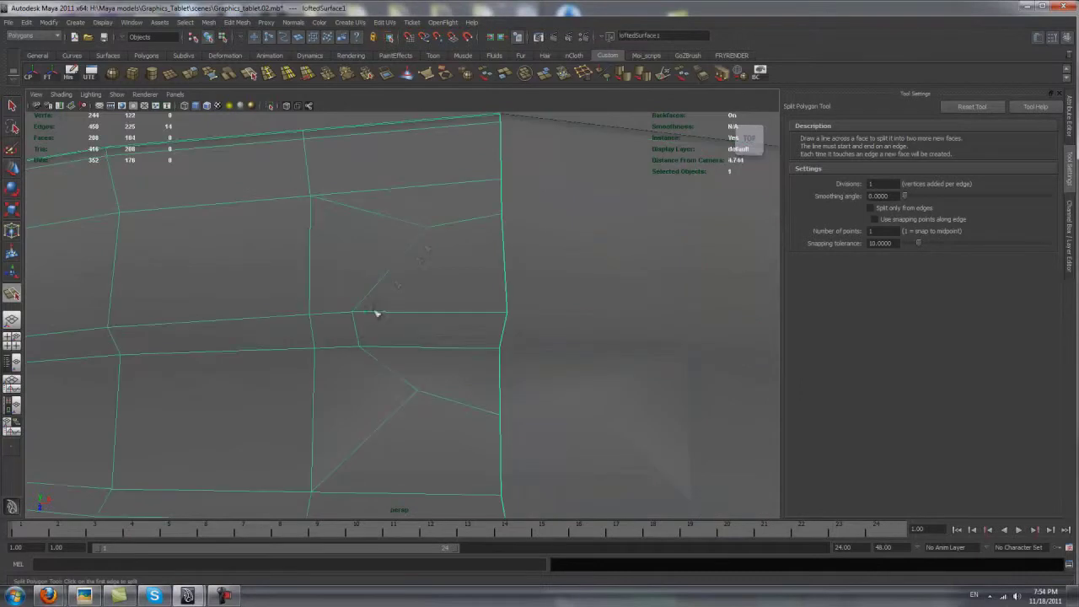
# Cut a new edge across the notch face and inspect the hole in the mesh.
pyautogui.click(365, 314)
pyautogui.keyDown('alt'); pyautogui.moveTo(365, 313); pyautogui.dragTo(425, 354); pyautogui.keyUp('alt')
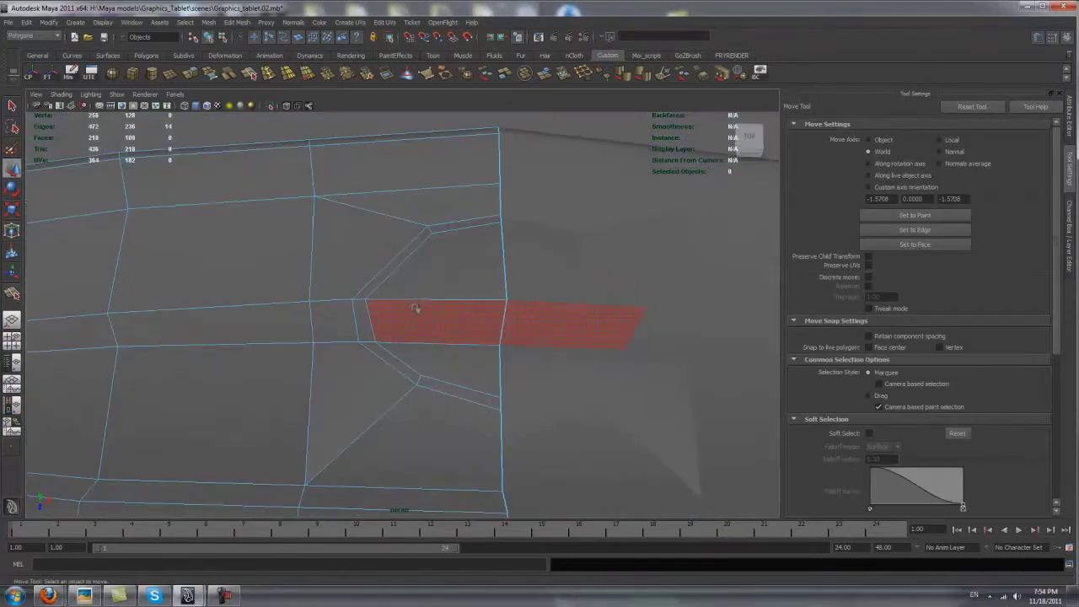
pyautogui.keyDown('alt'); pyautogui.moveTo(414, 309); pyautogui.dragTo(403, 208); pyautogui.keyUp('alt')
pyautogui.moveTo(424, 244)
pyautogui.keyDown('alt'); pyautogui.mouseDown()
pyautogui.moveTo(397, 278)
pyautogui.moveTo(447, 306)
pyautogui.mouseUp(); pyautogui.keyUp('alt')
pyautogui.keyDown('alt'); pyautogui.moveTo(442, 294); pyautogui.dragTo(353, 312); pyautogui.keyUp('alt')
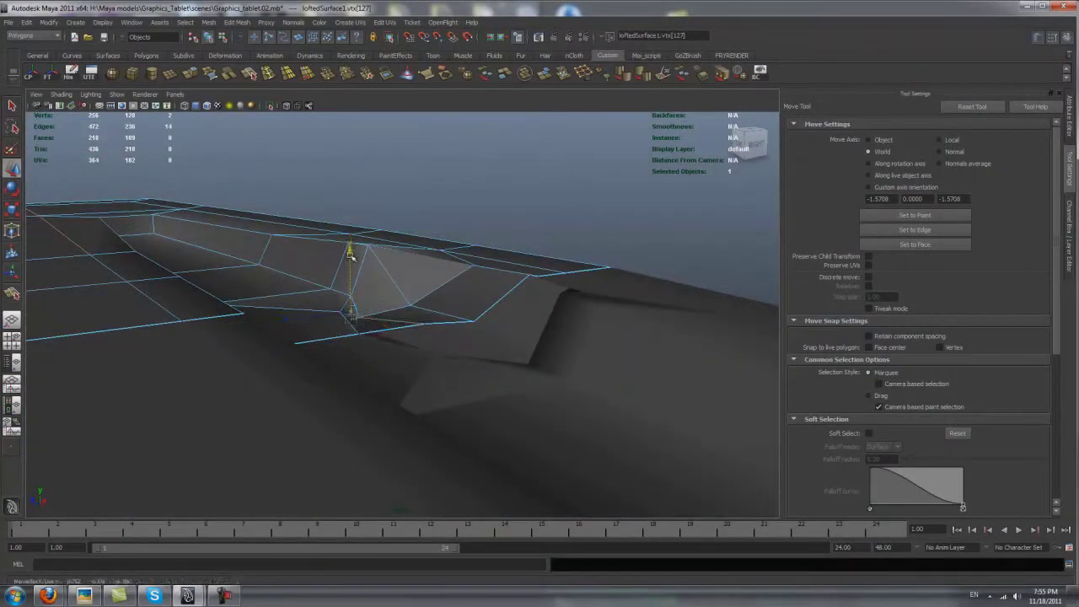
pyautogui.keyDown('alt'); pyautogui.moveTo(350, 253); pyautogui.dragTo(332, 337); pyautogui.keyUp('alt')
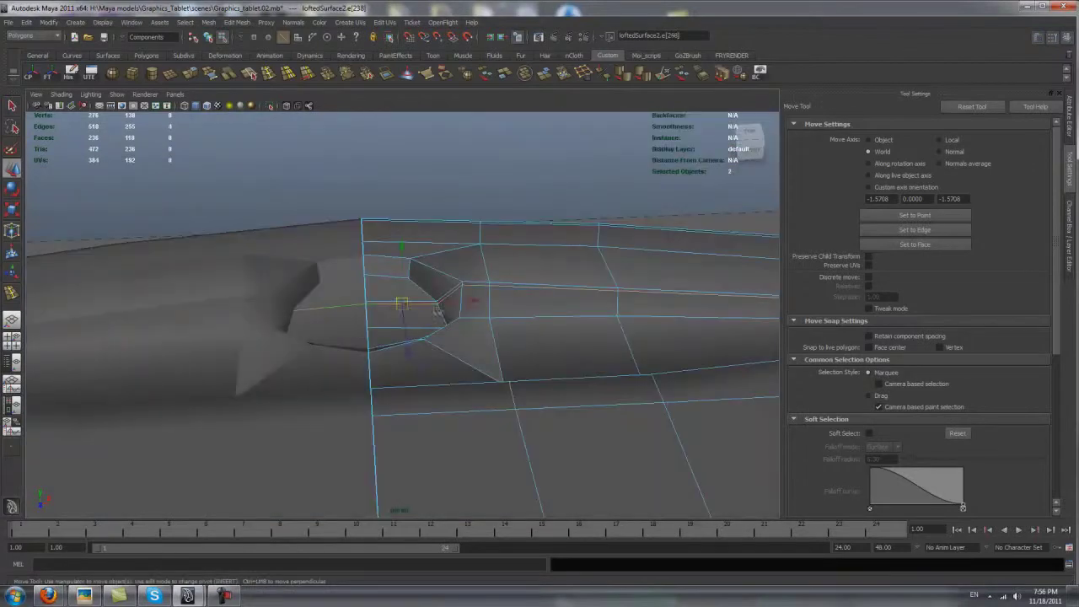
# Split more edges across the faces at the groove's end.
pyautogui.click(237, 22)
pyautogui.click(270, 101)
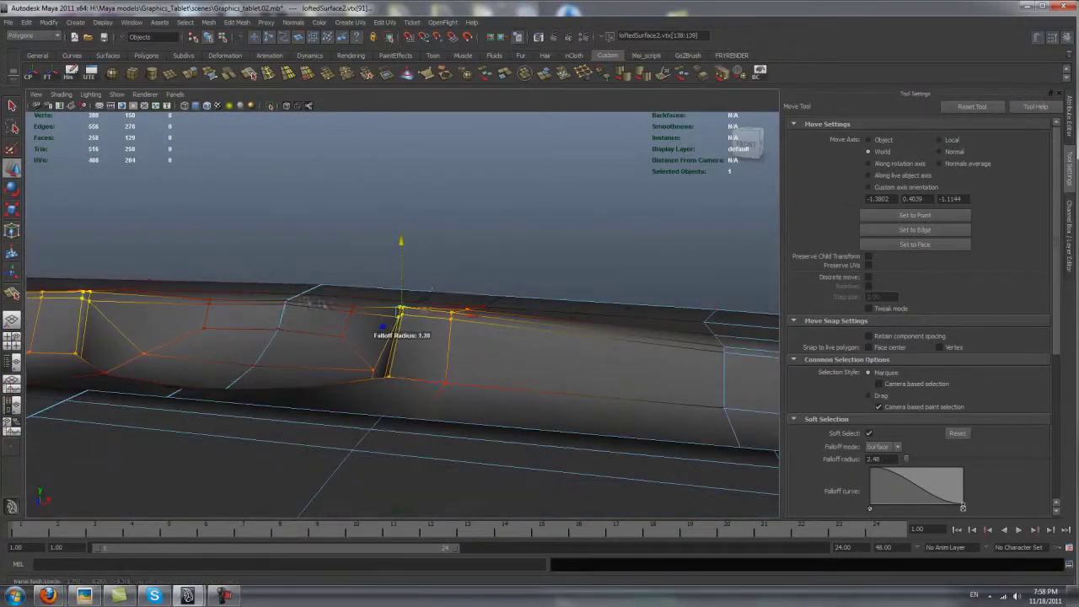
pyautogui.keyDown('alt'); pyautogui.moveTo(403, 222); pyautogui.dragTo(338, 284); pyautogui.keyUp('alt')
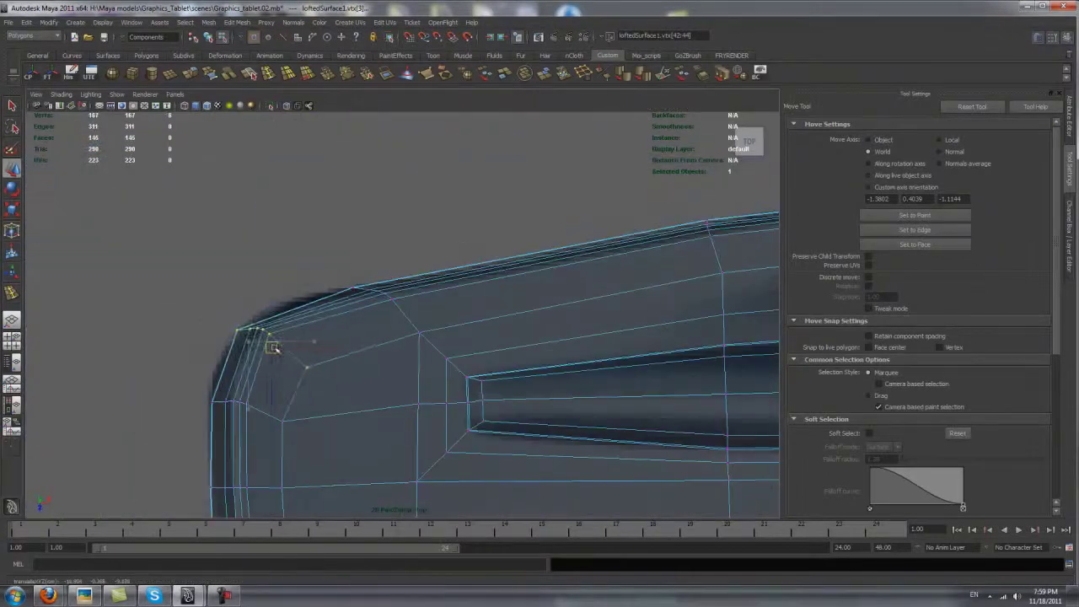
# Preview the smoothed mesh, finish the notch edge cuts, and save as Graphics_tablet.03.mb.
pyautogui.press('3')
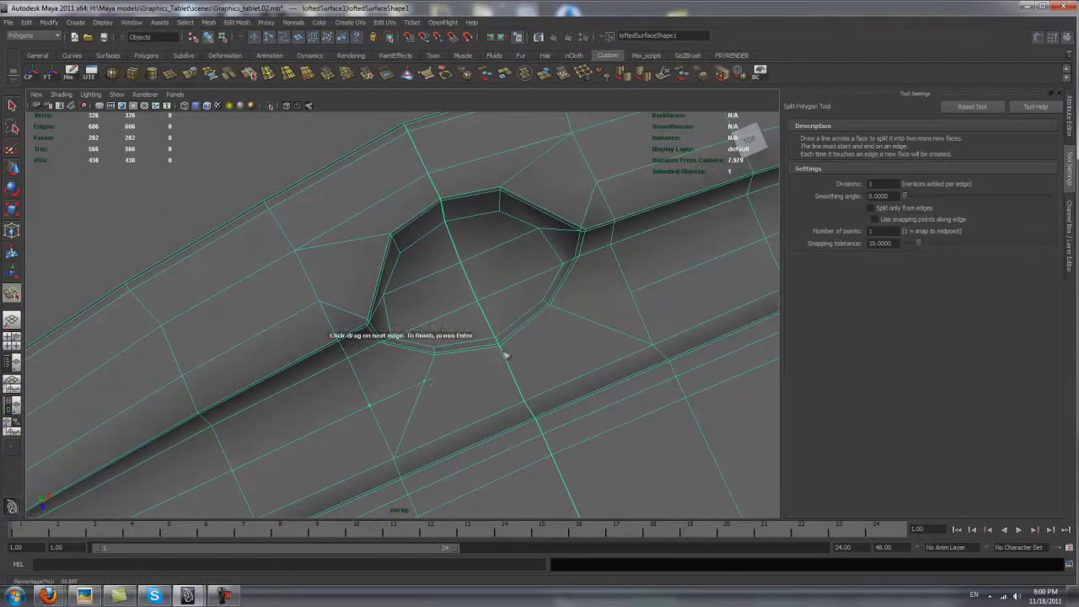
pyautogui.press('w')
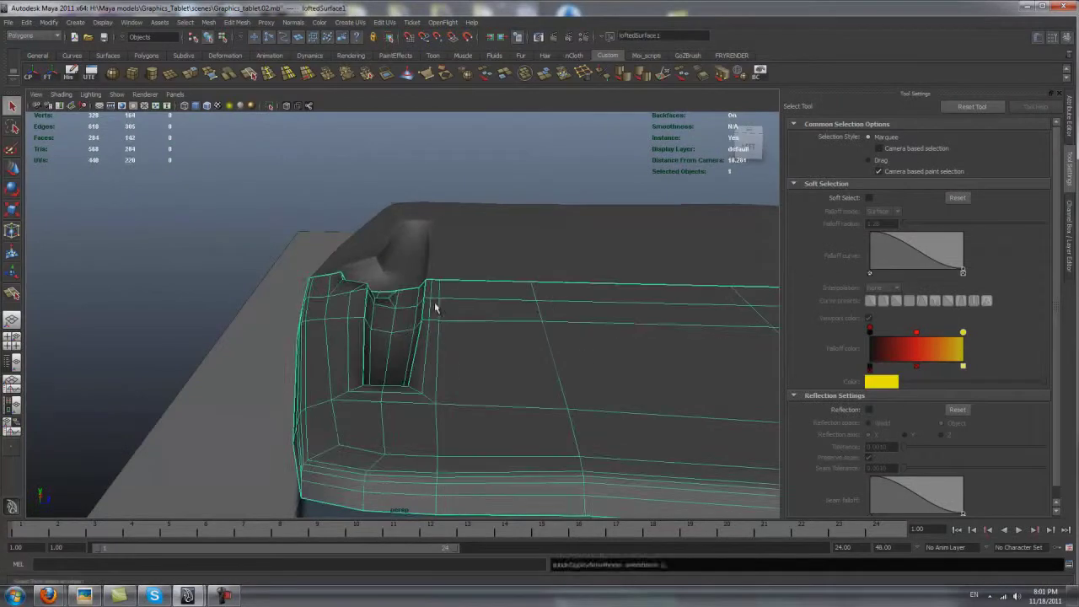
pyautogui.click(73, 74)
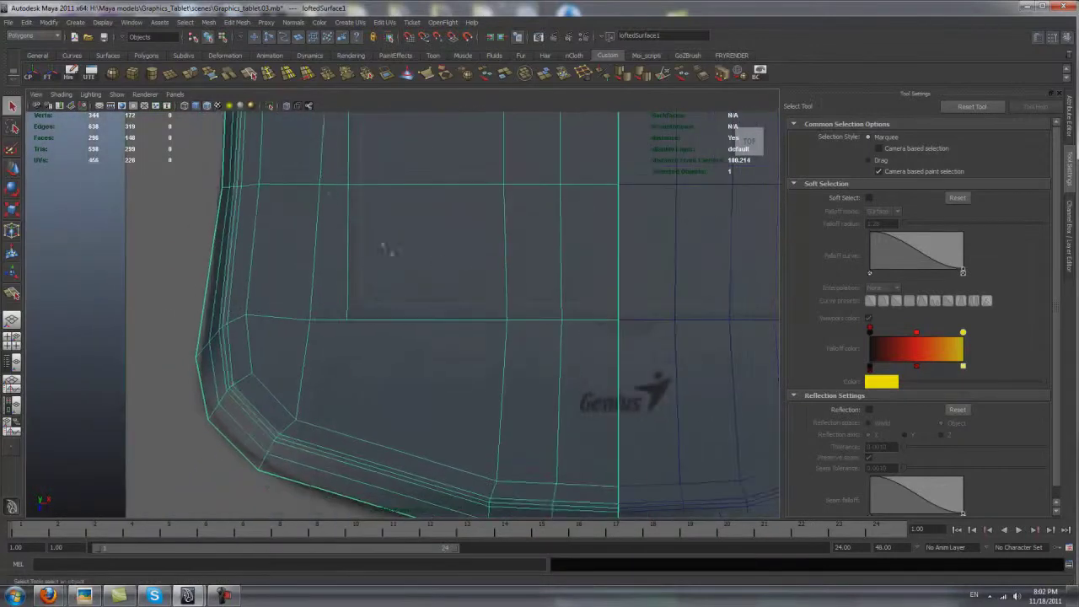
# Cut a new edge across the lower tablet and nudge the upper-left corner vertices.
pyautogui.click(353, 320)
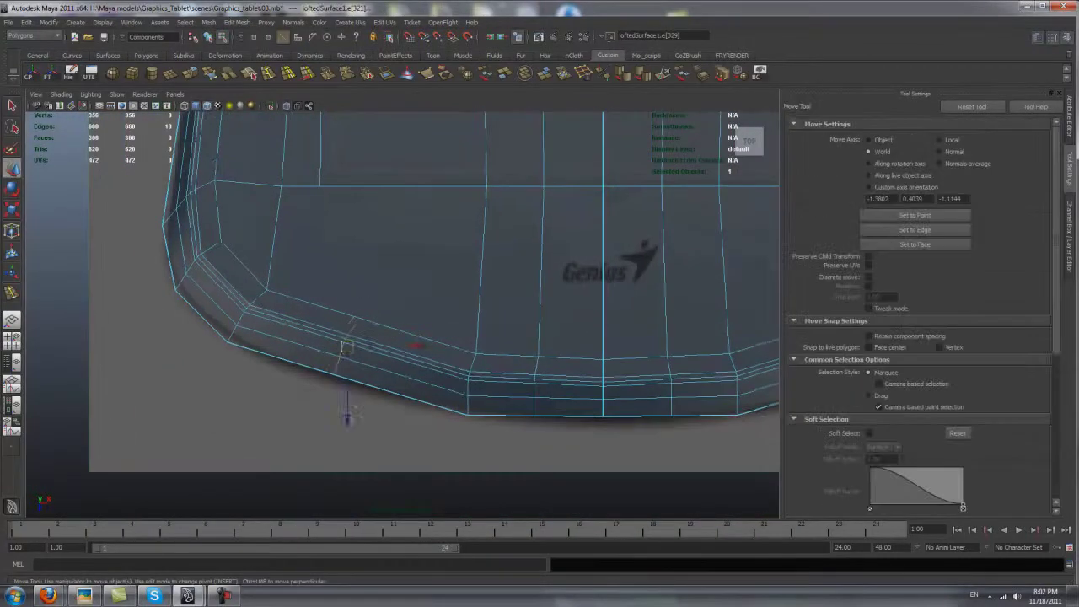
pyautogui.click(268, 73)
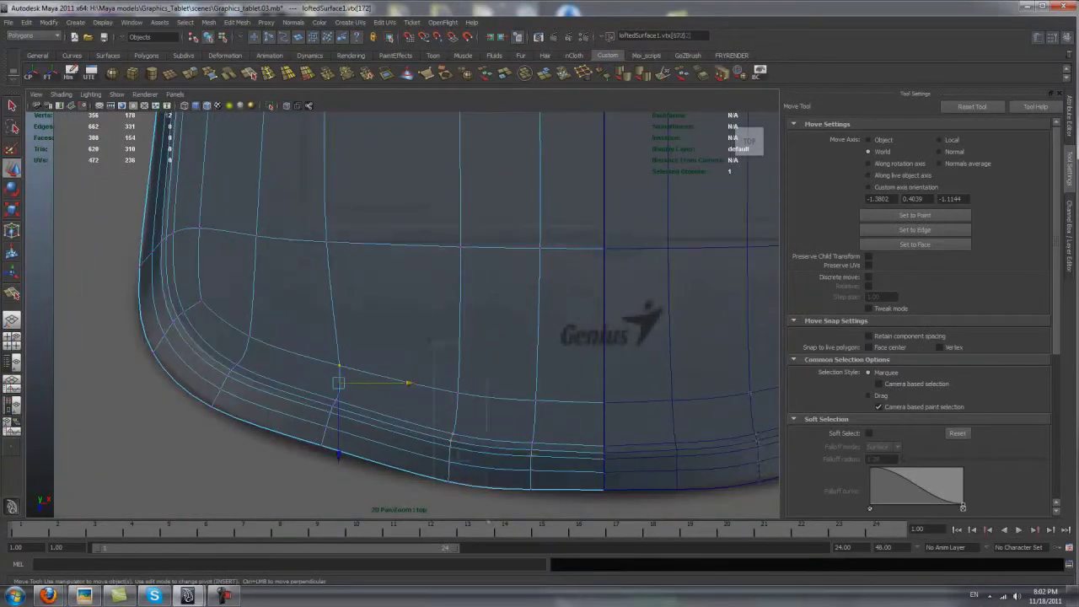
pyautogui.click(368, 481)
pyautogui.keyDown('alt'); pyautogui.moveTo(126, 298); pyautogui.dragTo(219, 269, button='middle'); pyautogui.keyUp('alt')
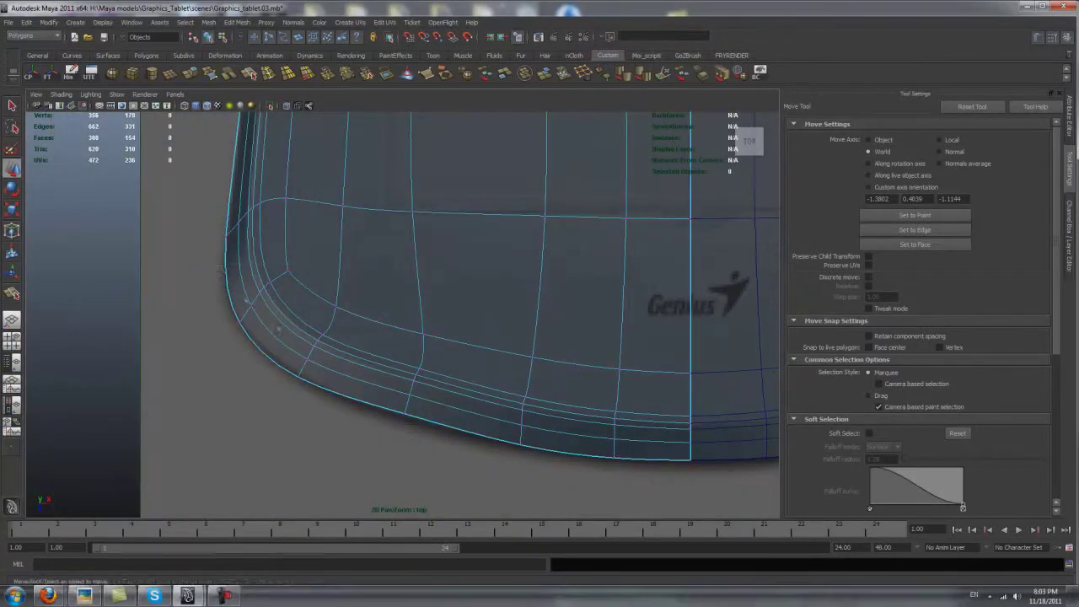
pyautogui.keyDown('alt'); pyautogui.moveTo(285, 395); pyautogui.dragTo(356, 295, button='middle'); pyautogui.keyUp('alt')
pyautogui.click(385, 332)
pyautogui.keyDown('alt'); pyautogui.moveTo(385, 332); pyautogui.dragTo(394, 287, button='middle'); pyautogui.keyUp('alt')
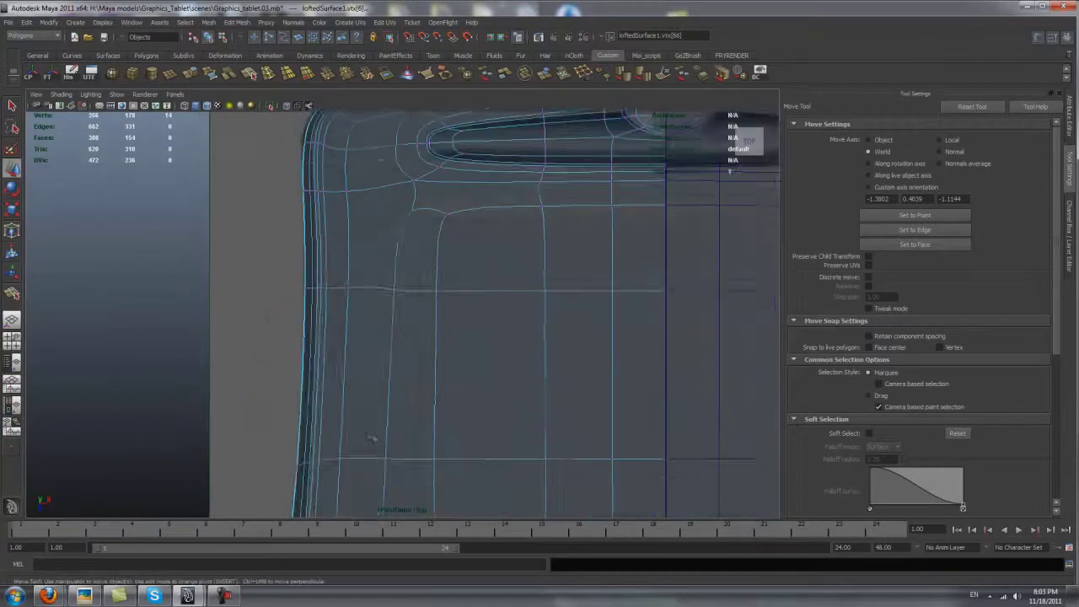
# Undo the corner vertex edits back to the earlier edge selection.
pyautogui.hotkey('ctrl', 'z')
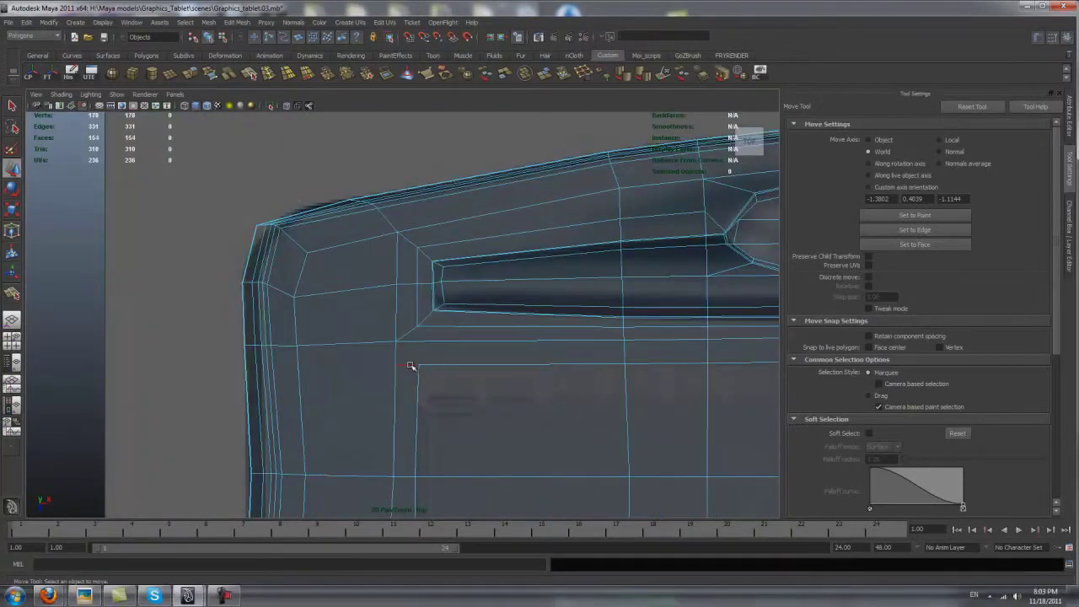
pyautogui.hotkey('ctrl', 'z')
pyautogui.press('w')
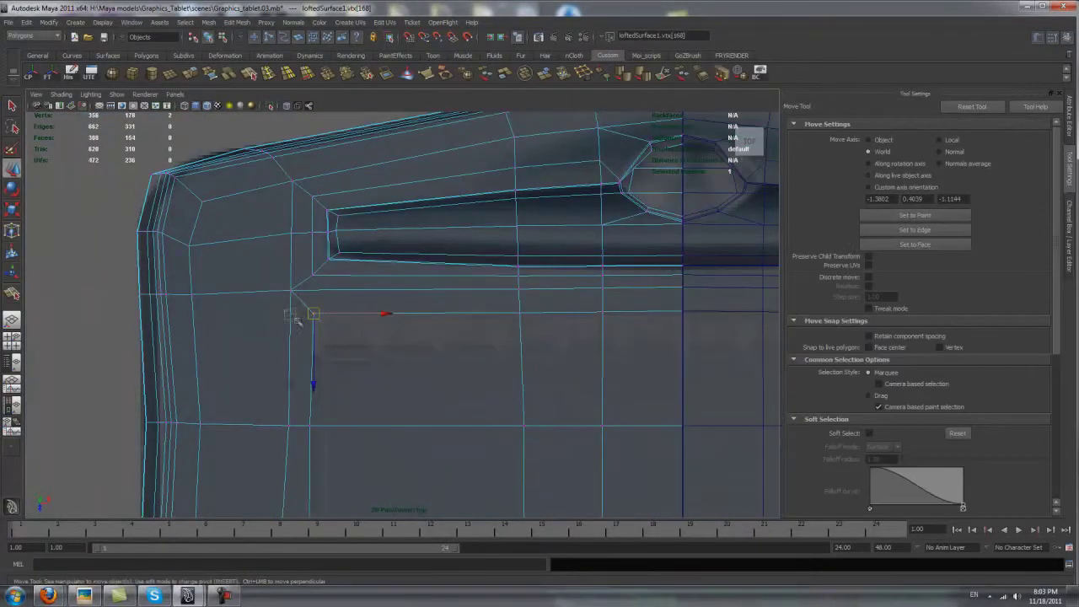
pyautogui.hotkey('ctrl', 'z')
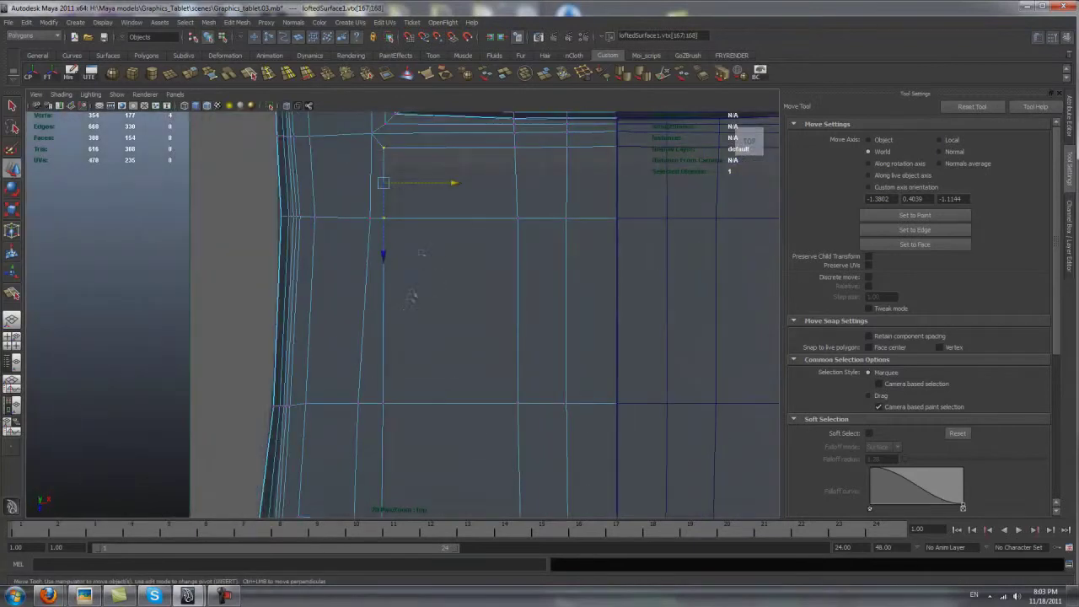
pyautogui.hotkey('ctrl', 'z')
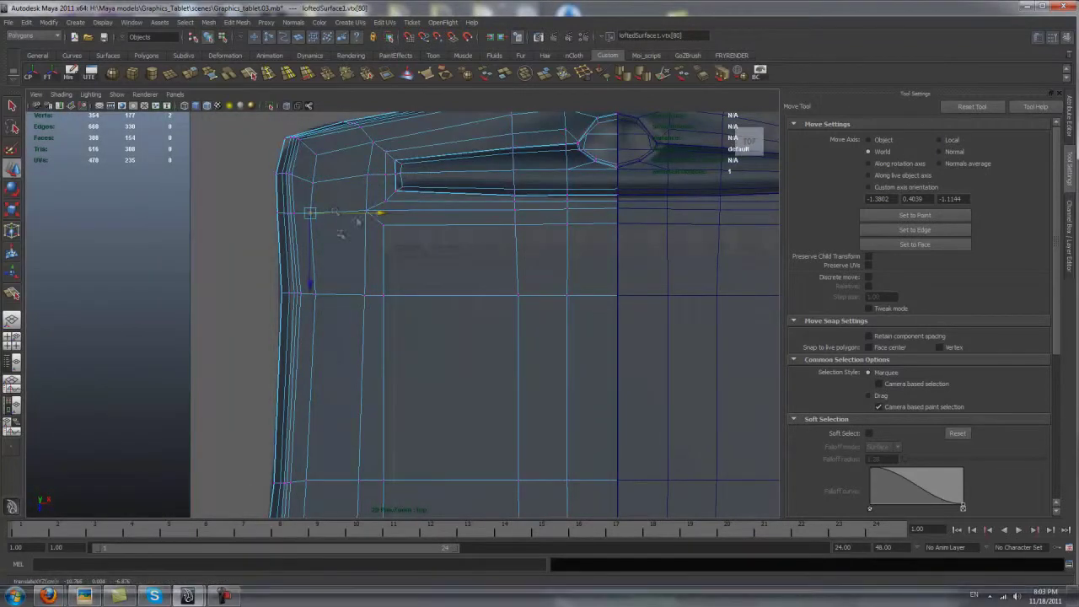
pyautogui.hotkey('ctrl', 'z')
pyautogui.hotkey('ctrl', 'z')
pyautogui.hotkey('ctrl', 'z')
pyautogui.hotkey('ctrl', 'z')
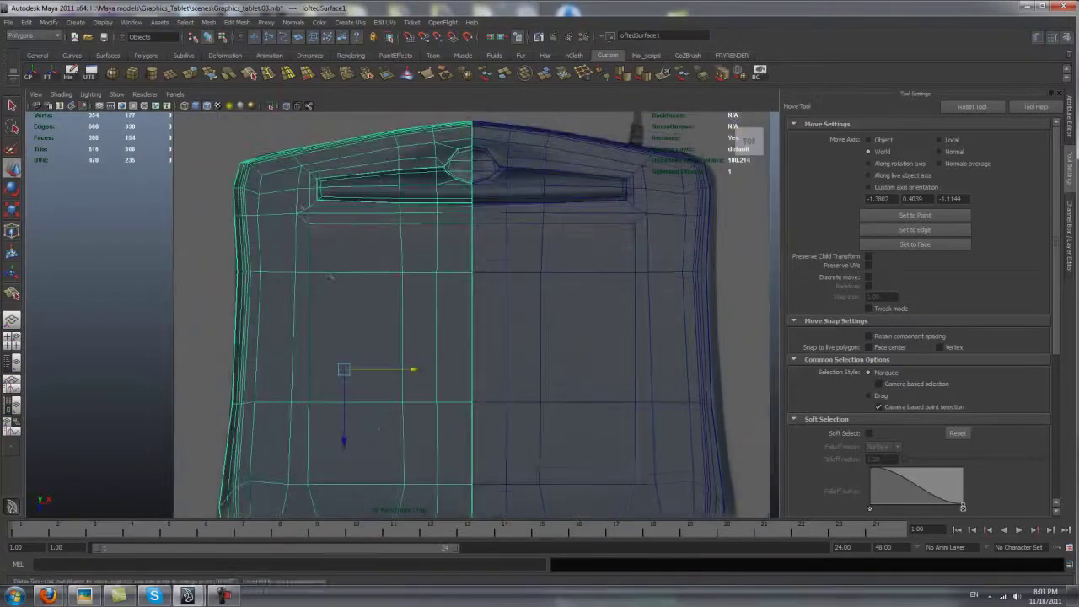
pyautogui.hotkey('ctrl', 'z')
pyautogui.hotkey('ctrl', 'z')
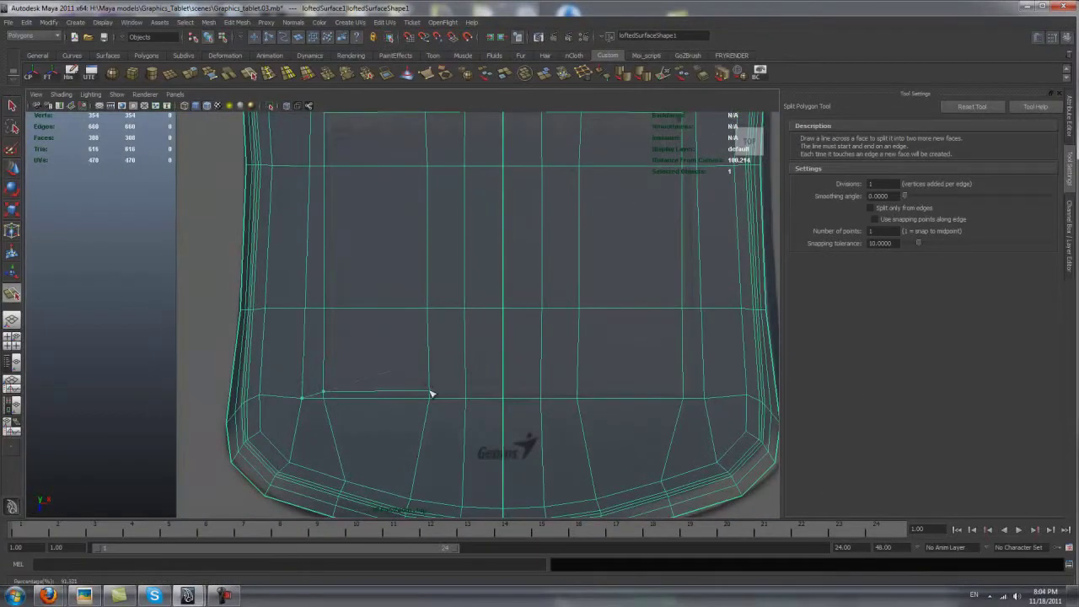
pyautogui.hotkey('ctrl', 'z')
pyautogui.hotkey('ctrl', 'z')
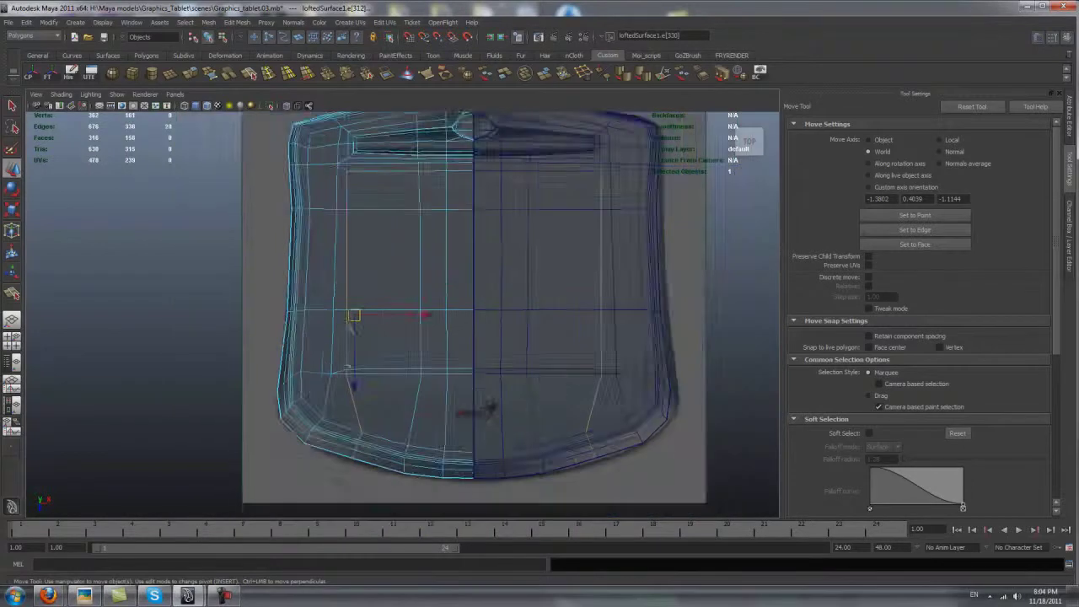
# Delete the unneeded edge loops, return to object mode, and pick the faces to extrude.
pyautogui.press('Delete')
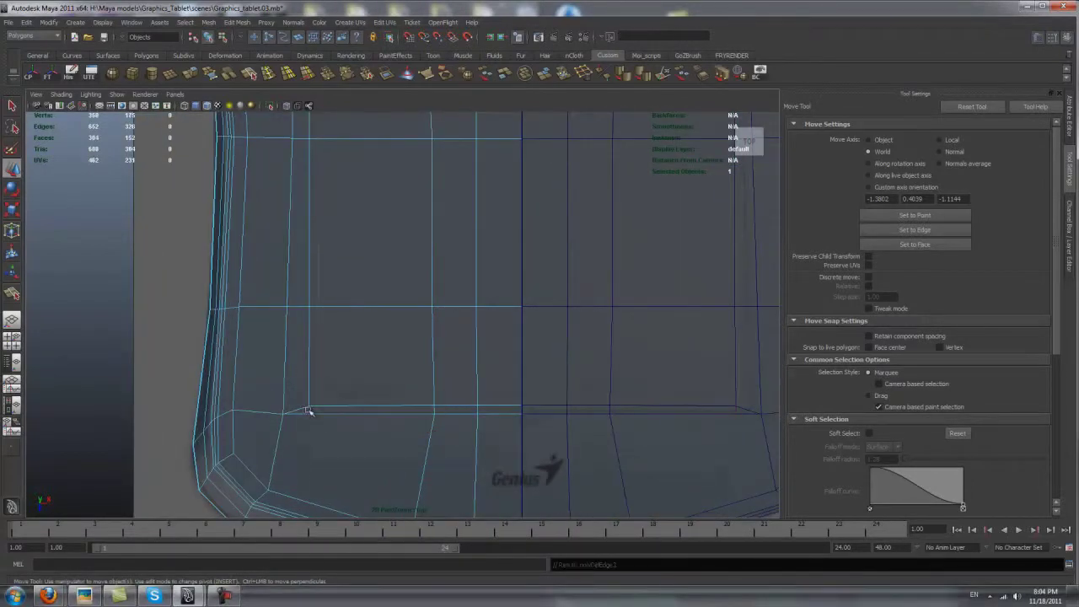
pyautogui.hotkey('ctrl', 'z')
pyautogui.hotkey('ctrl', 'z')
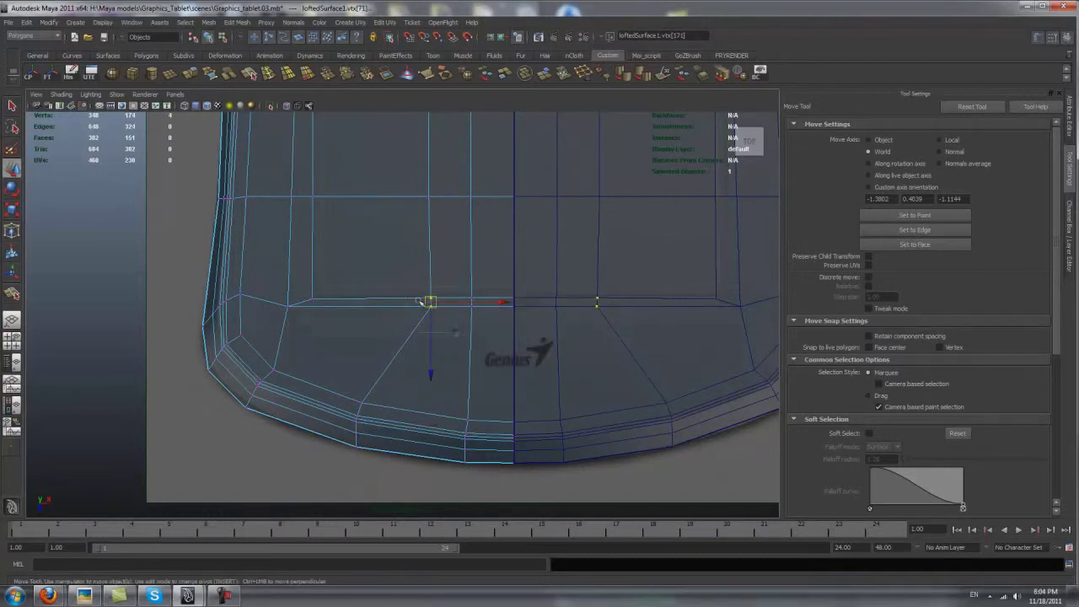
pyautogui.press('F8')
pyautogui.press('q')
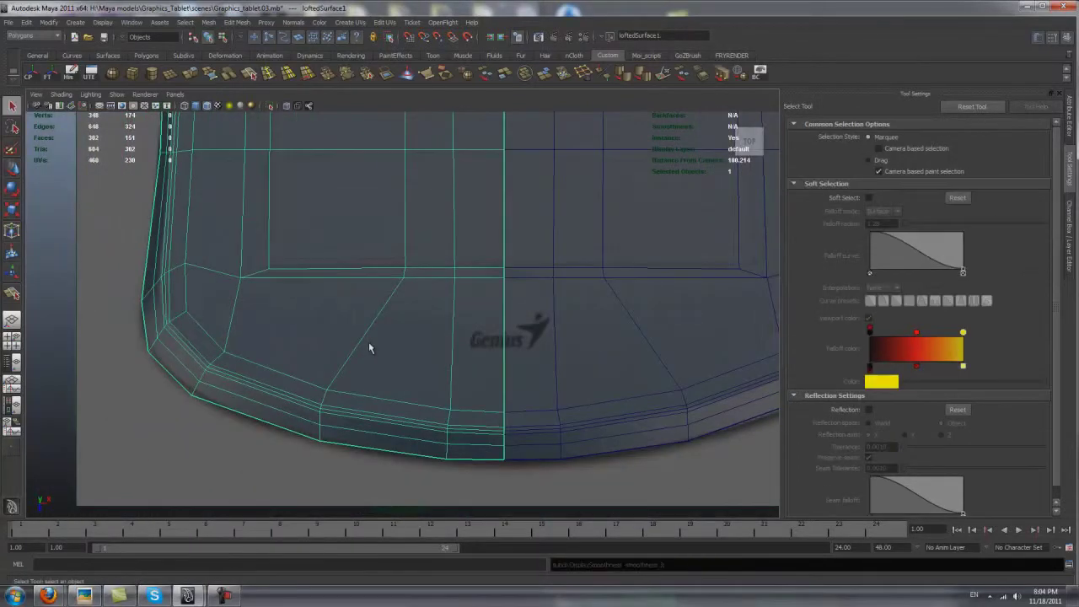
pyautogui.scroll(3, 356, 305)
pyautogui.press('F11')
pyautogui.click(573, 301)
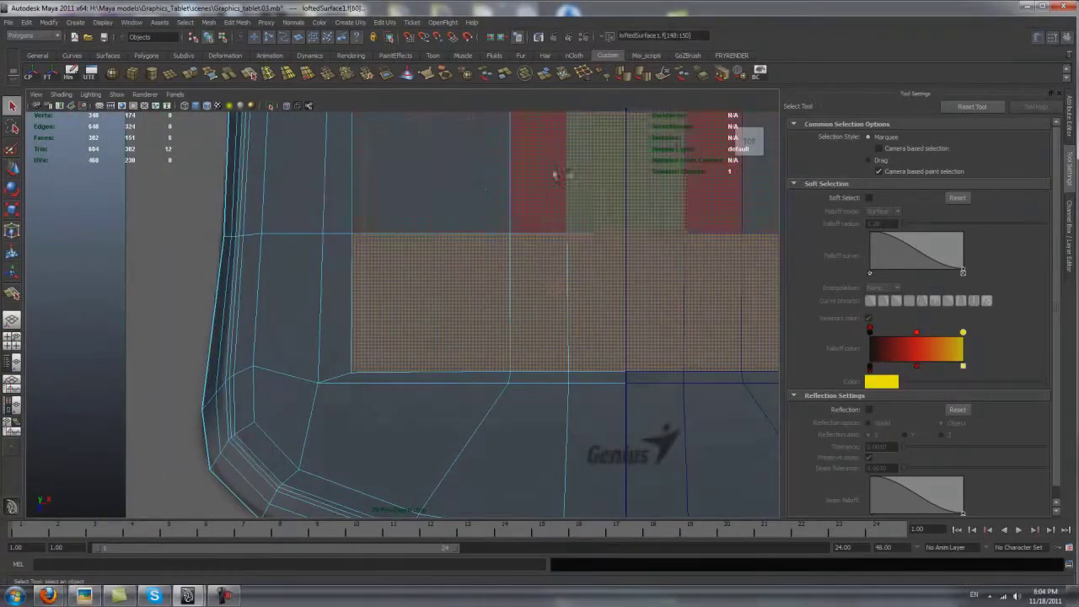
# Extrude the selected strip of faces f[148:150] on the tablet rim.
pyautogui.press('space')
pyautogui.hotkey('ctrl', 'e')
pyautogui.press('w')
pyautogui.keyDown('alt'); pyautogui.moveTo(372, 160); pyautogui.dragTo(456, 253); pyautogui.keyUp('alt')
pyautogui.click(477, 259)
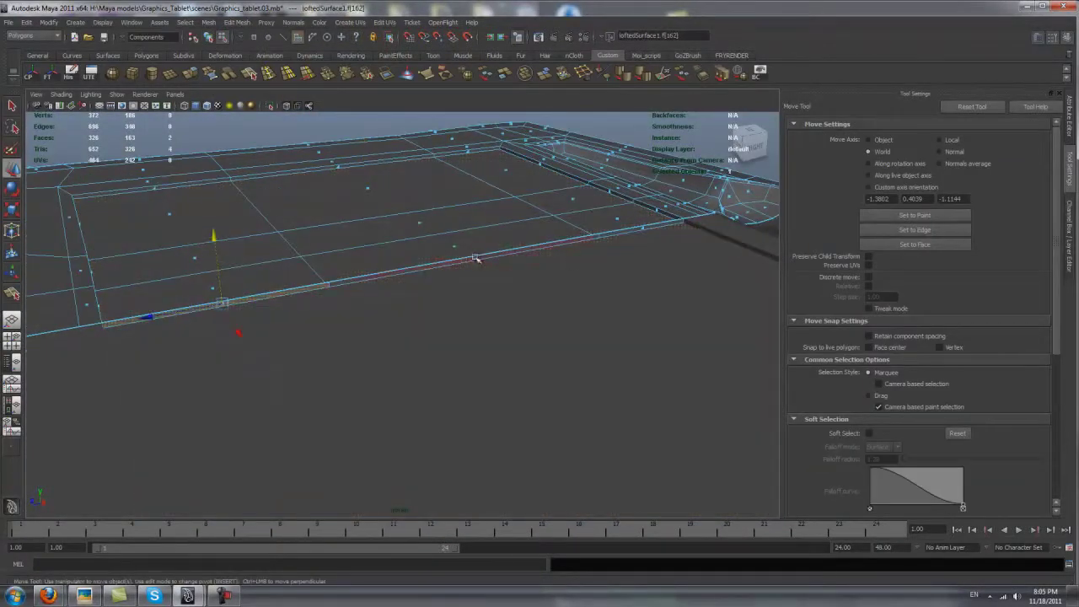
pyautogui.scroll(3, 444, 255)
pyautogui.keyDown('shift'); pyautogui.moveTo(445, 255); pyautogui.dragTo(472, 303, button='right'); pyautogui.keyUp('shift')
pyautogui.keyDown('alt'); pyautogui.moveTo(472, 303); pyautogui.dragTo(540, 367); pyautogui.keyUp('alt')
# Insert an edge loop along the extruded strip and adjust its end edges.
pyautogui.click(318, 233)
pyautogui.press('w')
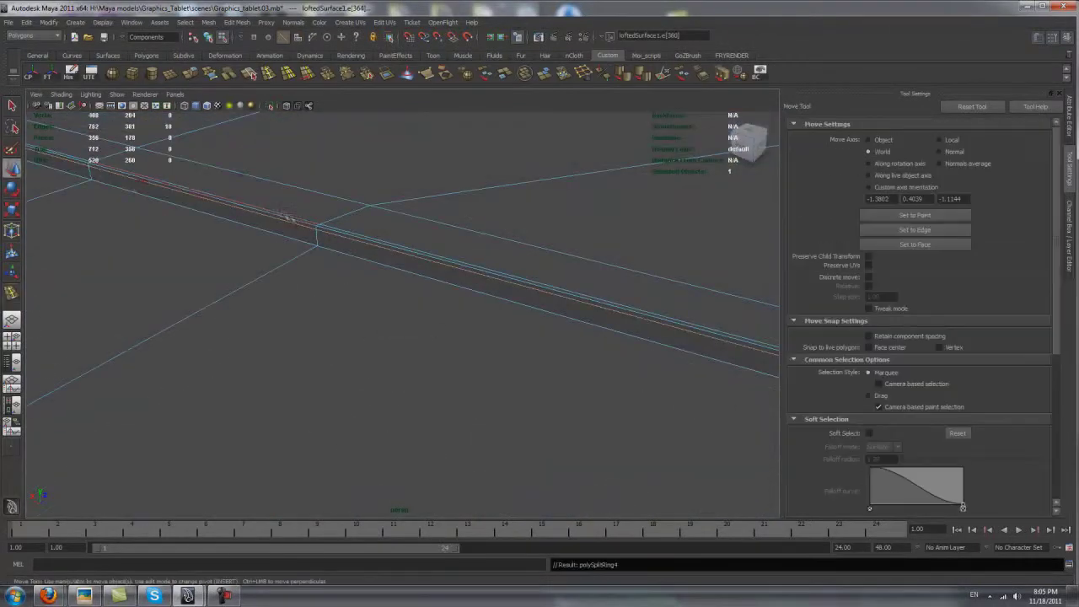
pyautogui.keyDown('alt'); pyautogui.moveTo(570, 296); pyautogui.dragTo(380, 294); pyautogui.keyUp('alt')
pyautogui.keyDown('shift'); pyautogui.click(478, 302); pyautogui.keyUp('shift')
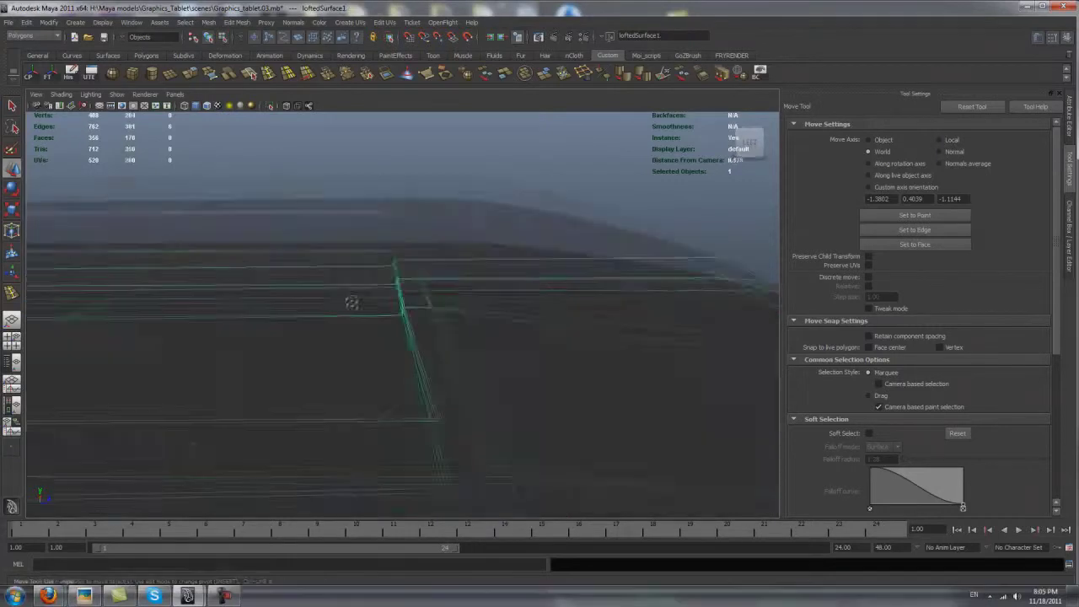
pyautogui.press('F8')
pyautogui.moveTo(433, 300)
pyautogui.keyDown('alt'); pyautogui.mouseDown()
pyautogui.moveTo(349, 370)
pyautogui.moveTo(472, 253)
pyautogui.mouseUp(); pyautogui.keyUp('alt')
pyautogui.click(559, 234)
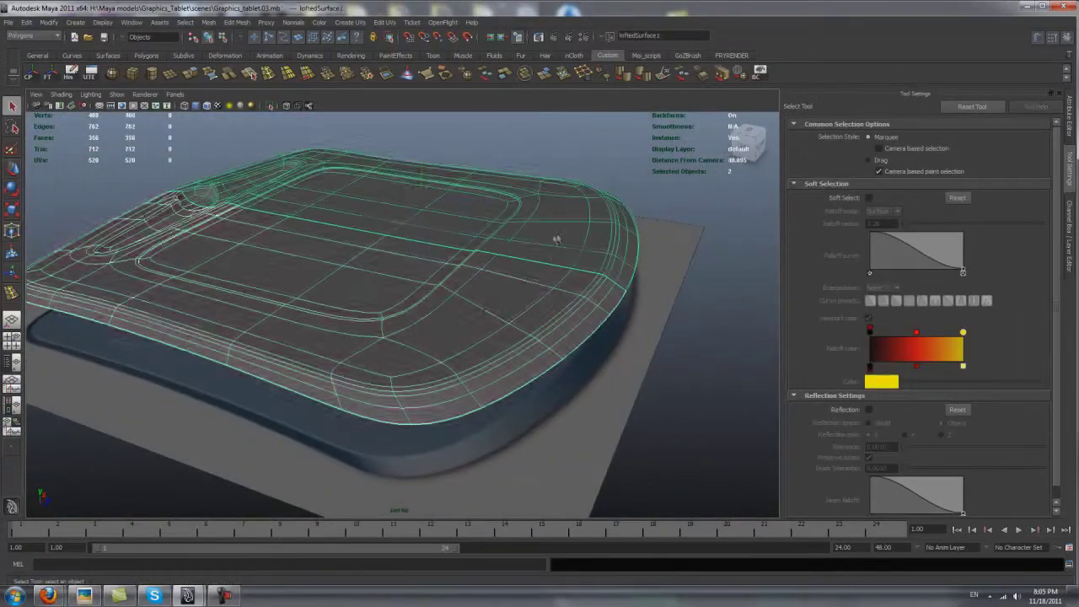
pyautogui.keyDown('alt'); pyautogui.moveTo(559, 233); pyautogui.dragTo(396, 392); pyautogui.keyUp('alt')
pyautogui.scroll(5, 396, 392)
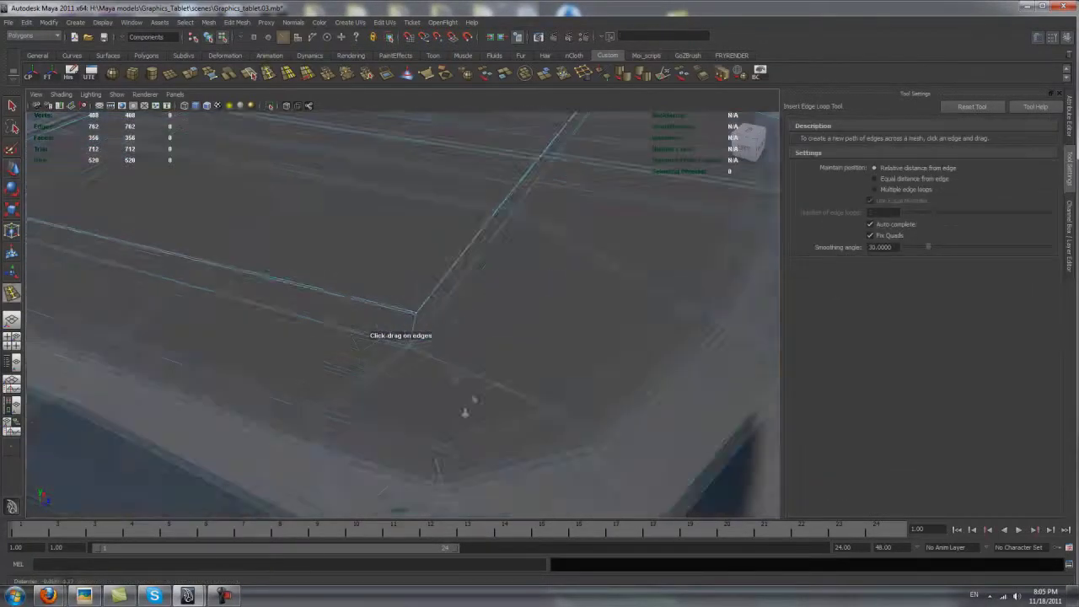
# Insert an edge loop across the tablet body and slide it slightly right.
pyautogui.keyDown('alt'); pyautogui.moveTo(397, 392); pyautogui.dragTo(305, 343); pyautogui.keyUp('alt')
pyautogui.scroll(-5, 305, 343)
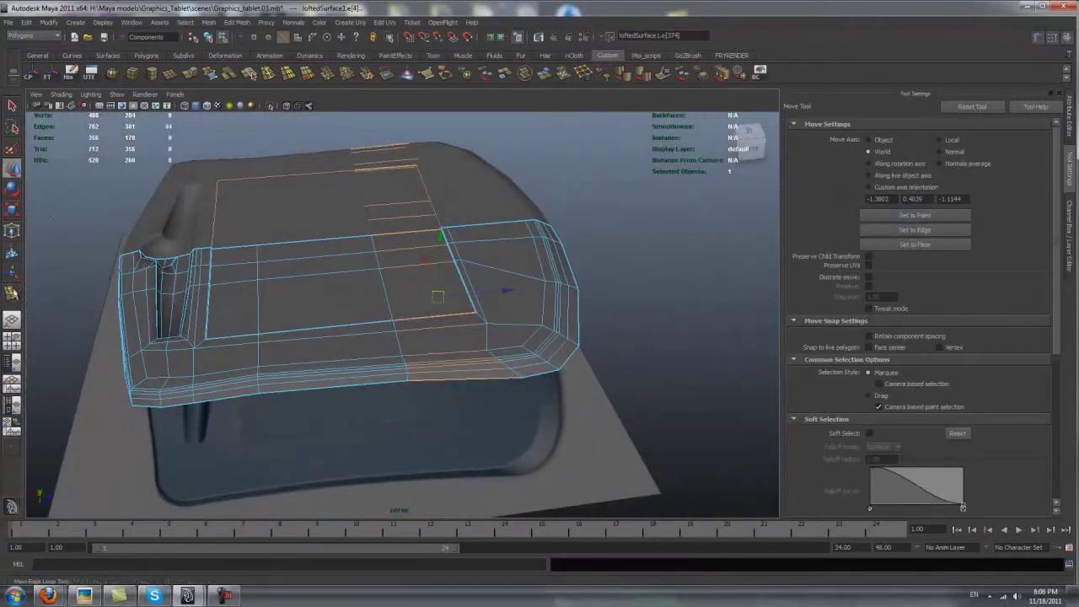
pyautogui.click(328, 329)
pyautogui.press('w')
pyautogui.scroll(3, 427, 289)
pyautogui.keyDown('alt'); pyautogui.moveTo(446, 382); pyautogui.dragTo(404, 337); pyautogui.keyUp('alt')
pyautogui.click(225, 22)
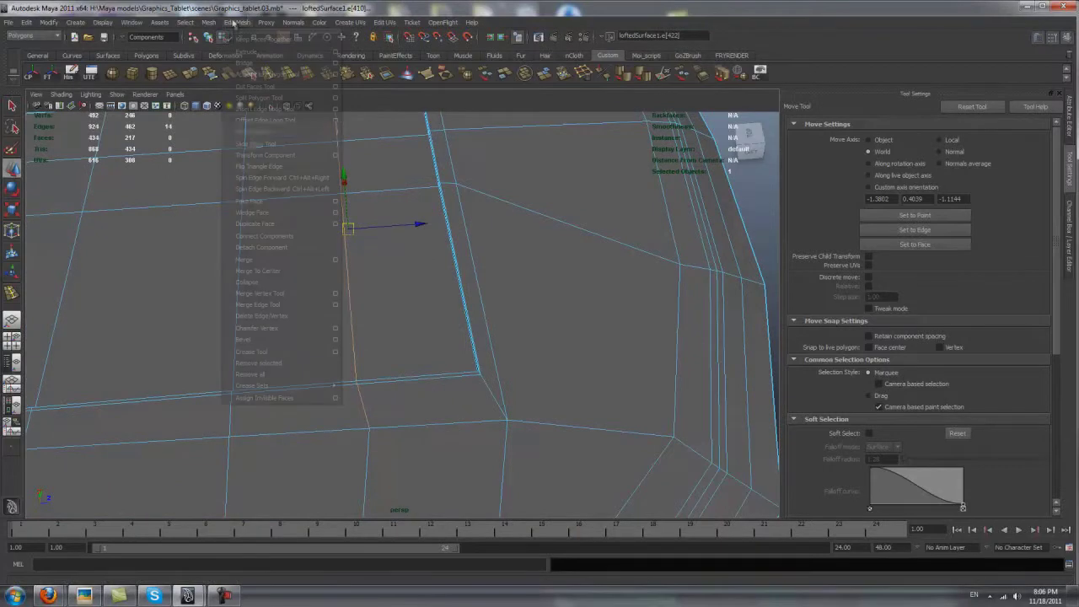
pyautogui.click(261, 144)
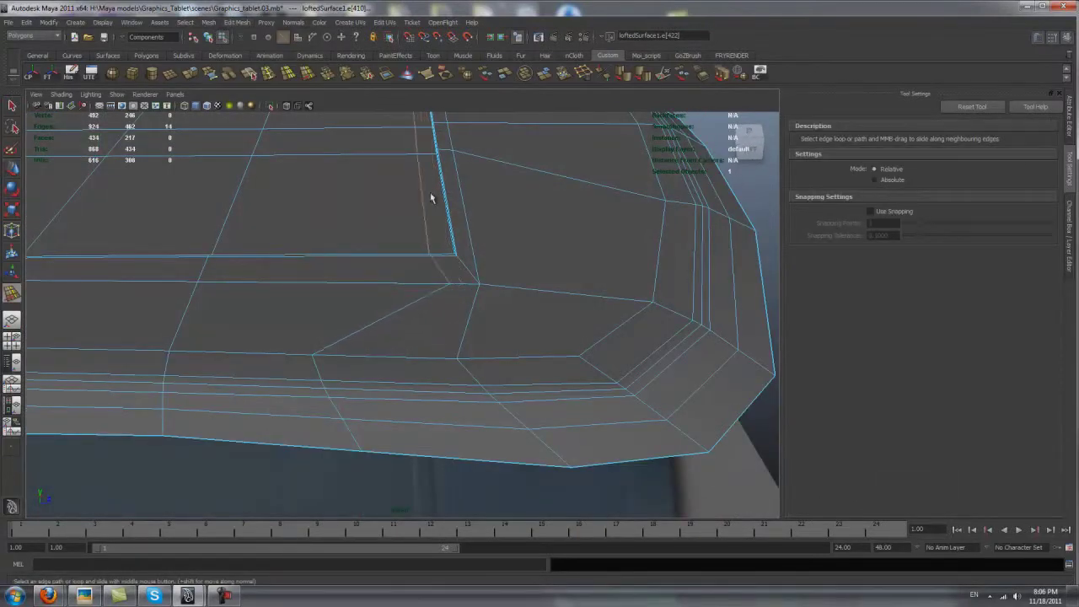
pyautogui.moveTo(288, 332); pyautogui.dragTo(325, 335, button='middle')
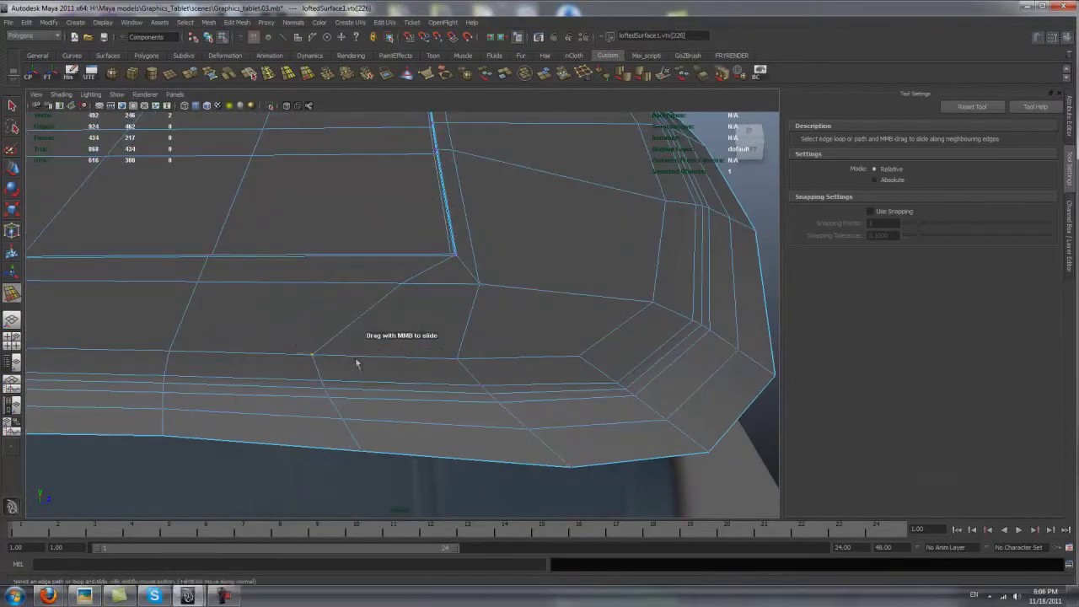
# Scale the new loop's vertices and select a corner vertex in the top view.
pyautogui.press('r')
pyautogui.press('space')
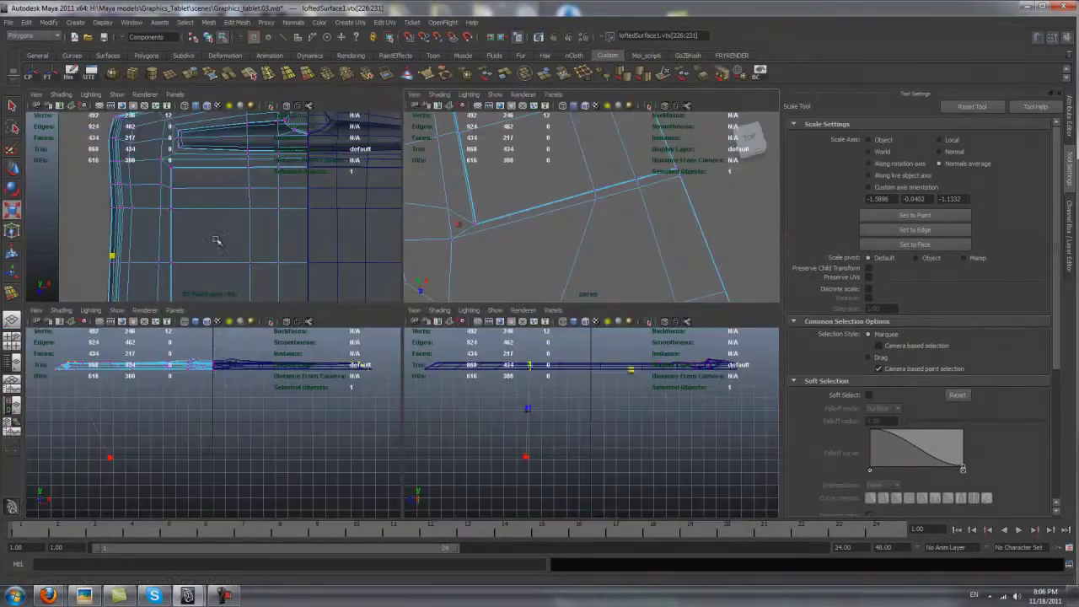
pyautogui.press('space')
pyautogui.press('w')
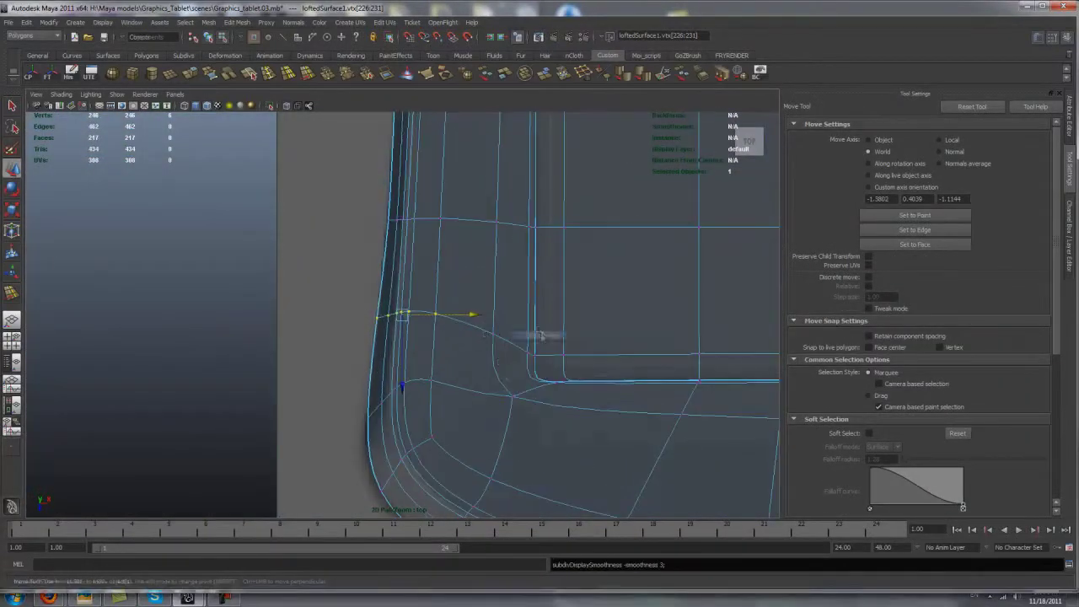
pyautogui.press('space')
pyautogui.press('space')
pyautogui.moveTo(510, 382)
pyautogui.keyDown('alt'); pyautogui.mouseDown()
pyautogui.moveTo(416, 323)
pyautogui.moveTo(433, 278)
pyautogui.mouseUp(); pyautogui.keyUp('alt')
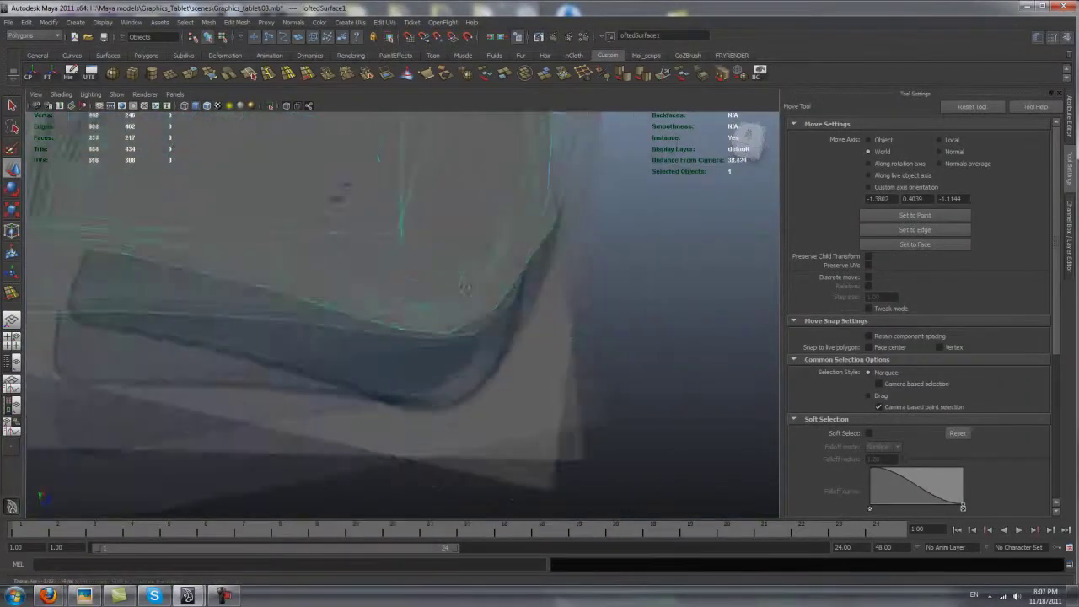
pyautogui.click(432, 276)
pyautogui.press('space')
pyautogui.press('space')
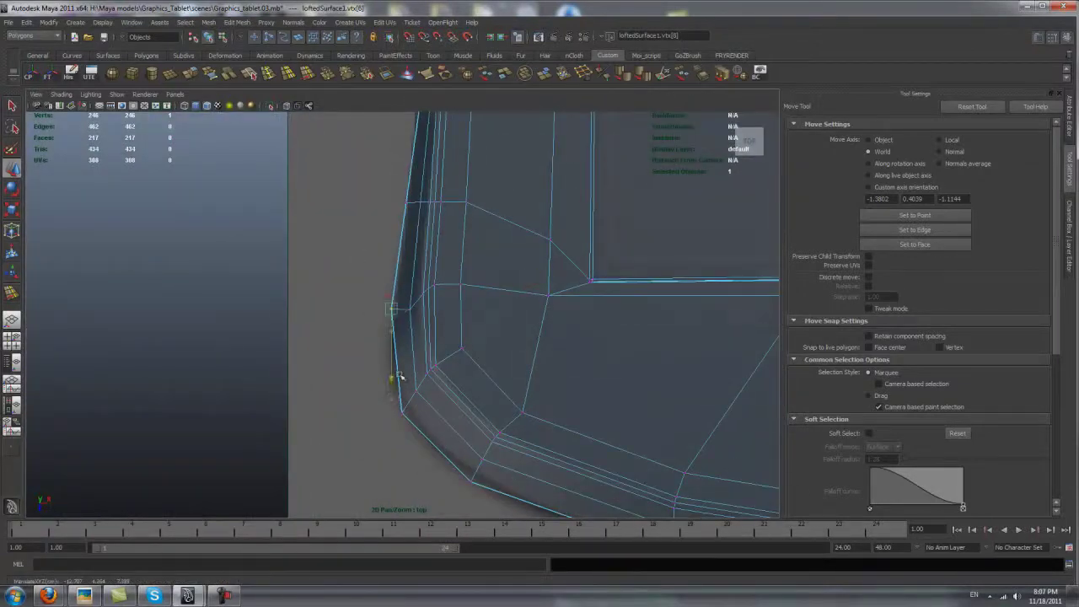
# Scale, move and rotate two sets of three corner vertices to follow the curve.
pyautogui.moveTo(375, 262); pyautogui.dragTo(413, 359)
pyautogui.press('r')
pyautogui.press('w')
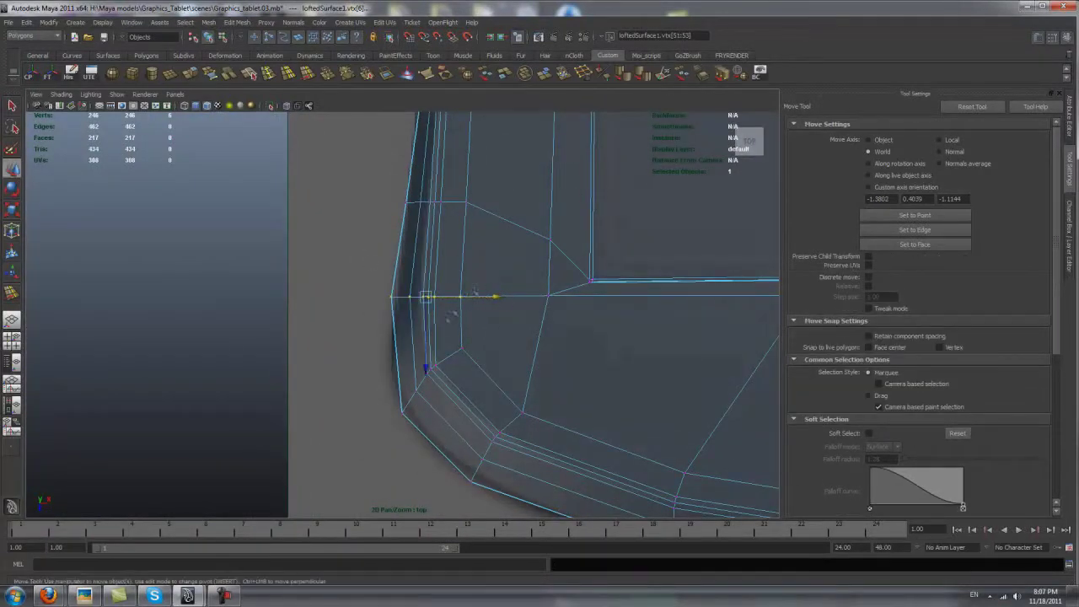
pyautogui.moveTo(447, 360); pyautogui.dragTo(334, 391)
pyautogui.press('e')
pyautogui.press('w')
pyautogui.keyDown('alt'); pyautogui.moveTo(505, 369); pyautogui.dragTo(503, 503, button='middle'); pyautogui.keyUp('alt')
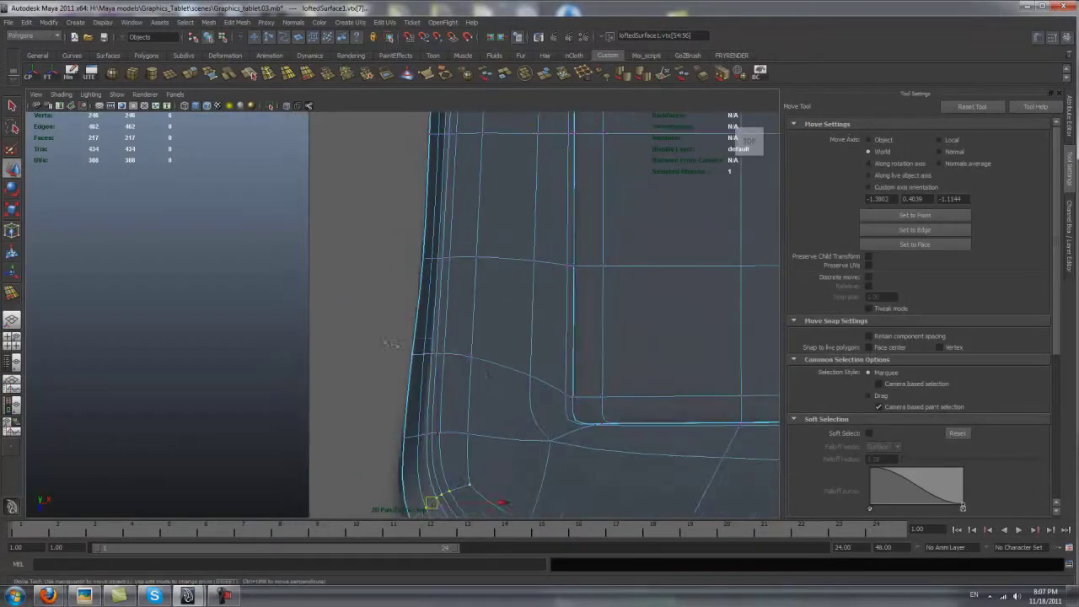
# Slide the edge loop beside the stylus groove with the Slide Edge Tool.
pyautogui.press('F8')
pyautogui.scroll(-5, 419, 379)
pyautogui.scroll(3, 419, 379)
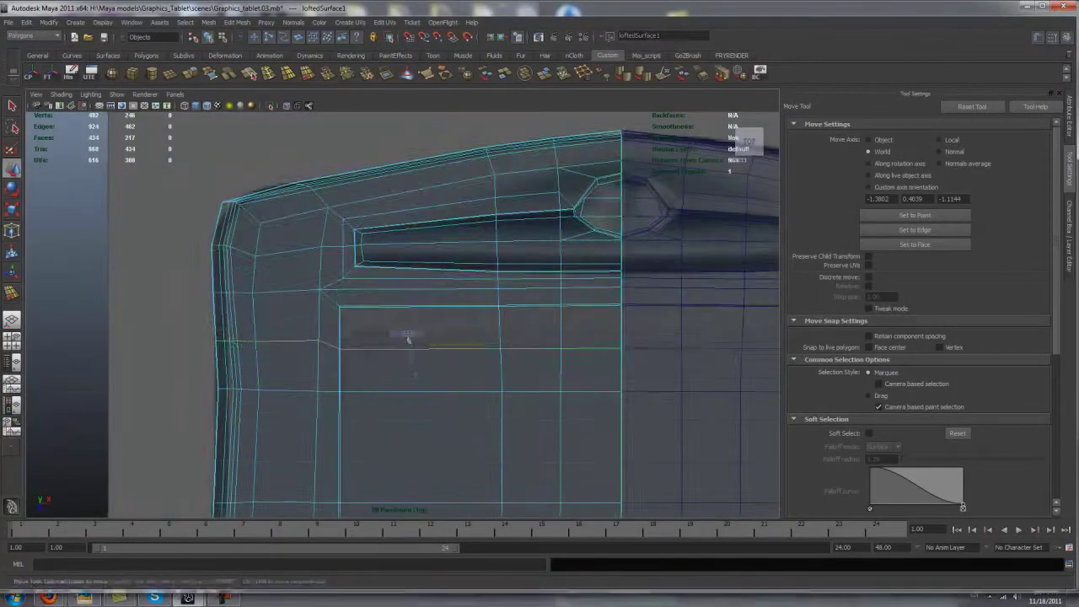
pyautogui.click(237, 22)
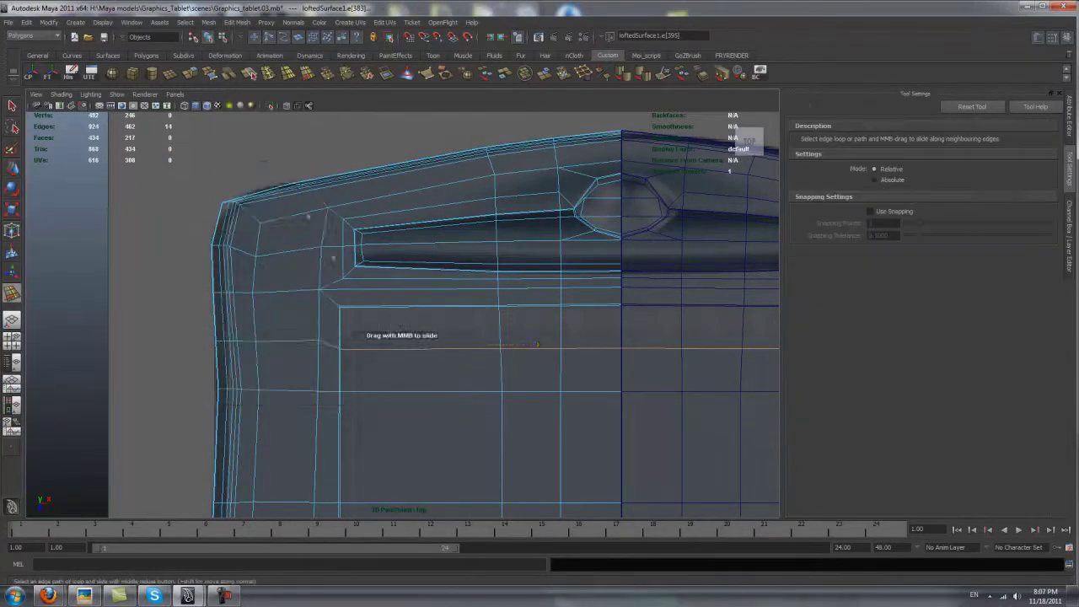
pyautogui.click(270, 145)
pyautogui.press('space')
pyautogui.press('space')
pyautogui.keyDown('alt'); pyautogui.moveTo(382, 340); pyautogui.dragTo(430, 392); pyautogui.keyUp('alt')
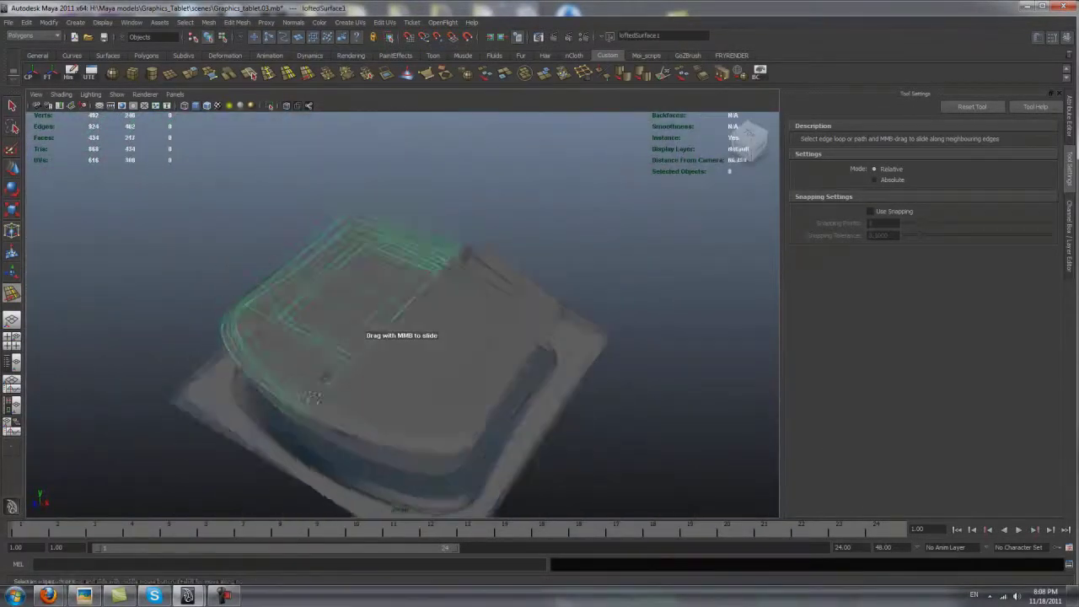
# Rotate a vertex on the lower horizontal cut into place and return to object mode.
pyautogui.press('q')
pyautogui.keyDown('alt'); pyautogui.moveTo(468, 399); pyautogui.dragTo(421, 292); pyautogui.keyUp('alt')
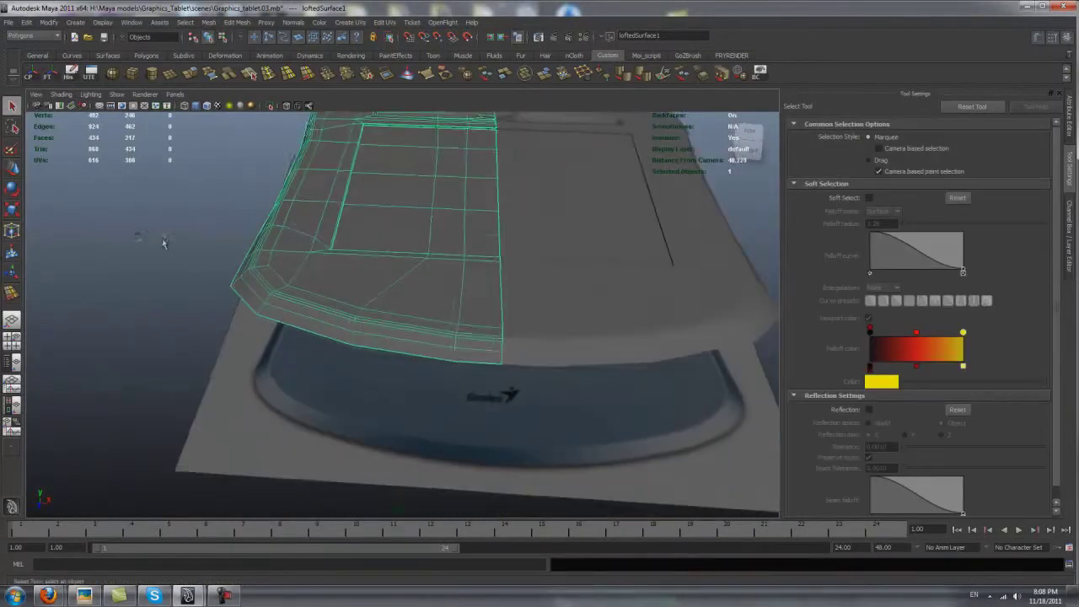
pyautogui.press('space')
pyautogui.press('space')
pyautogui.press('w')
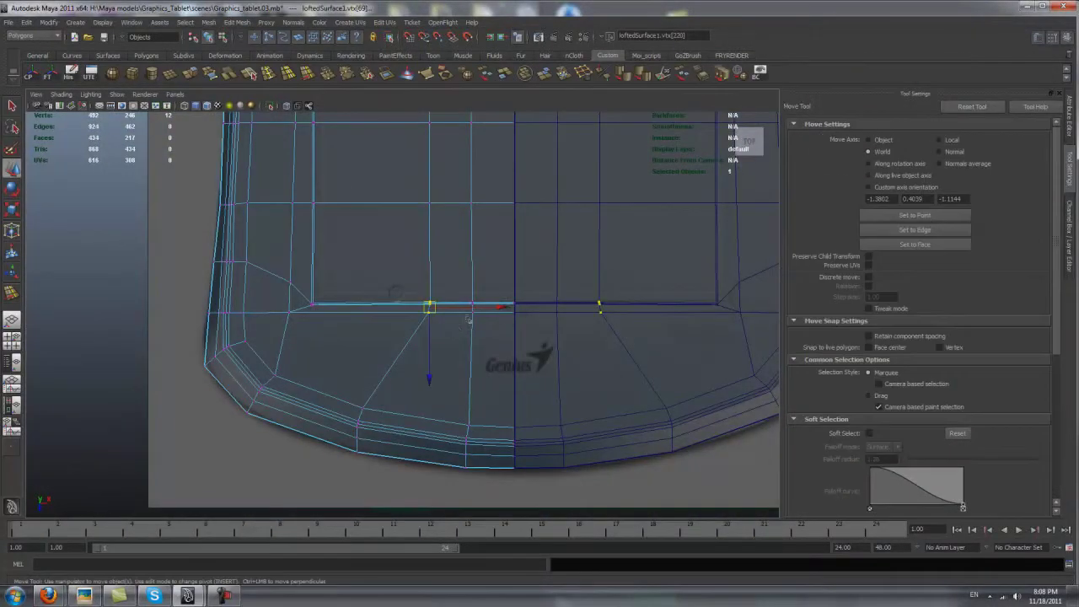
pyautogui.press('e')
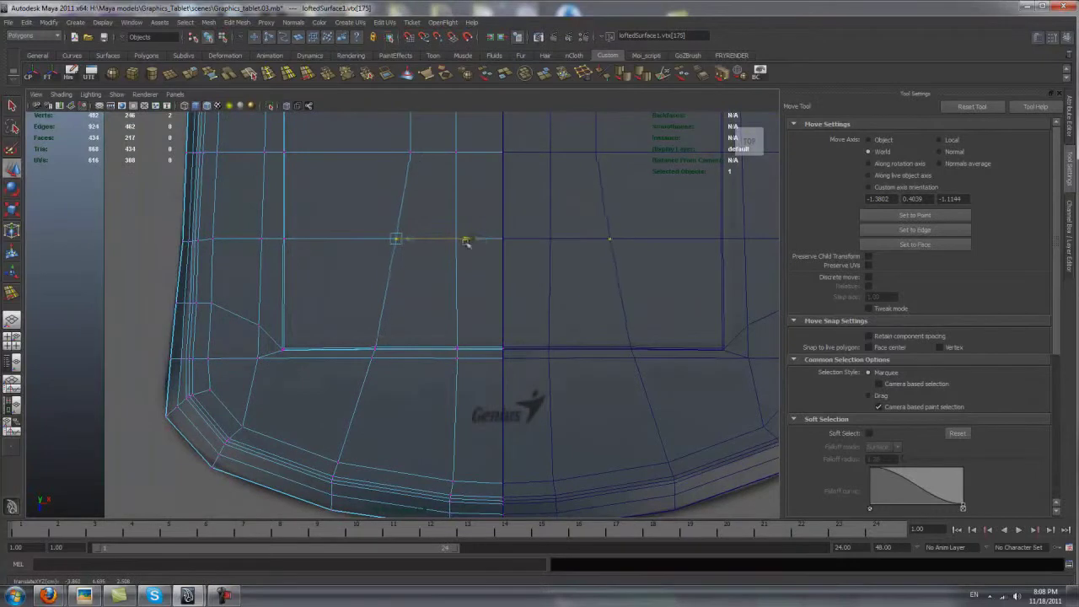
pyautogui.press('F8')
pyautogui.press('q')
pyautogui.scroll(10, 289, 327)
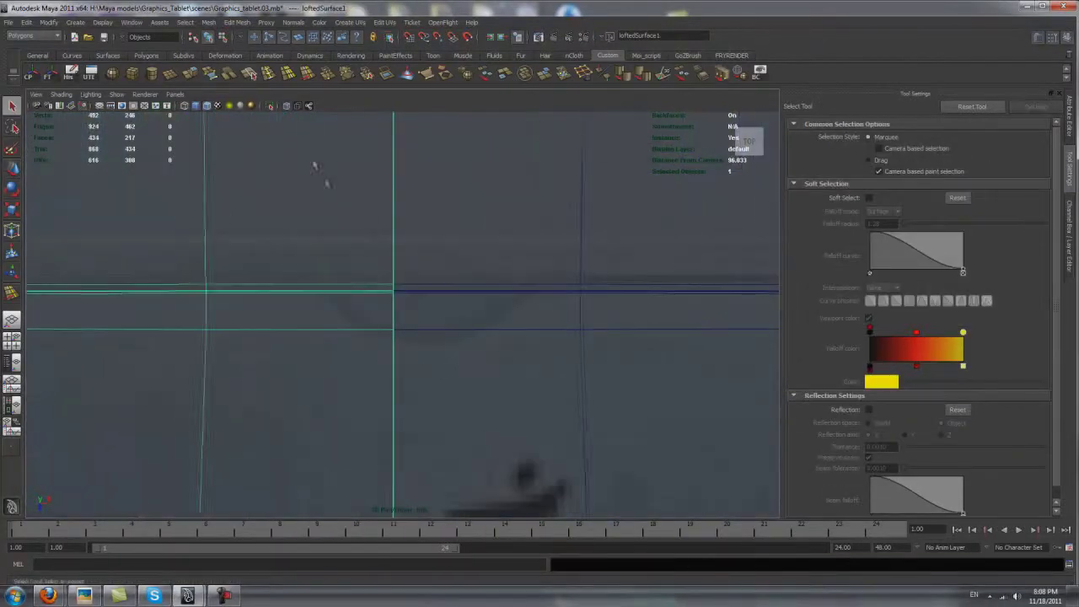
# Split three polygons across the faces around the notch.
pyautogui.click(250, 74)
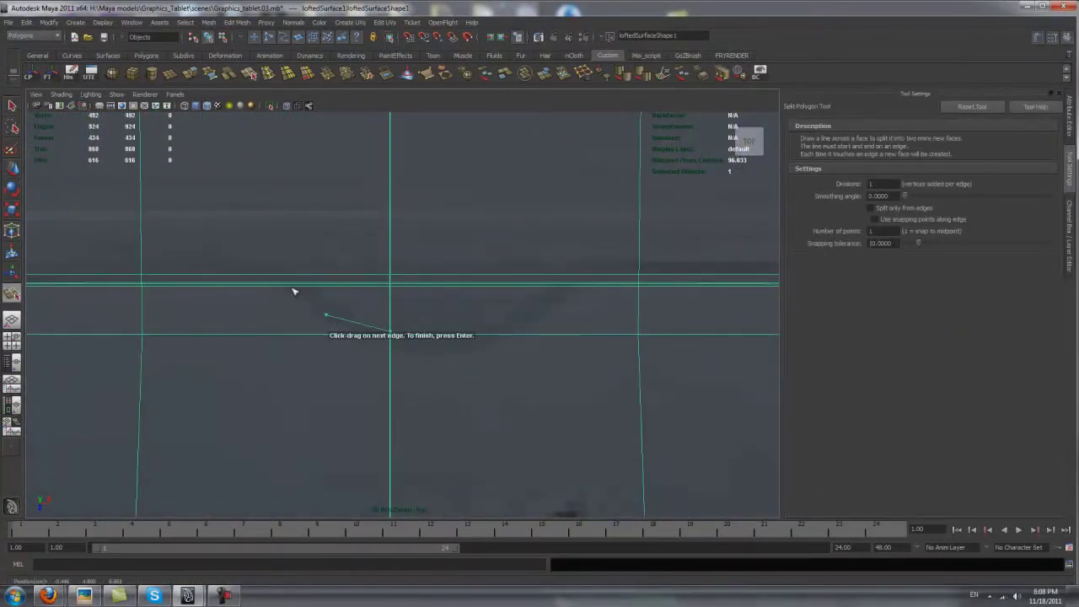
pyautogui.press('Return')
pyautogui.press('space')
pyautogui.press('space')
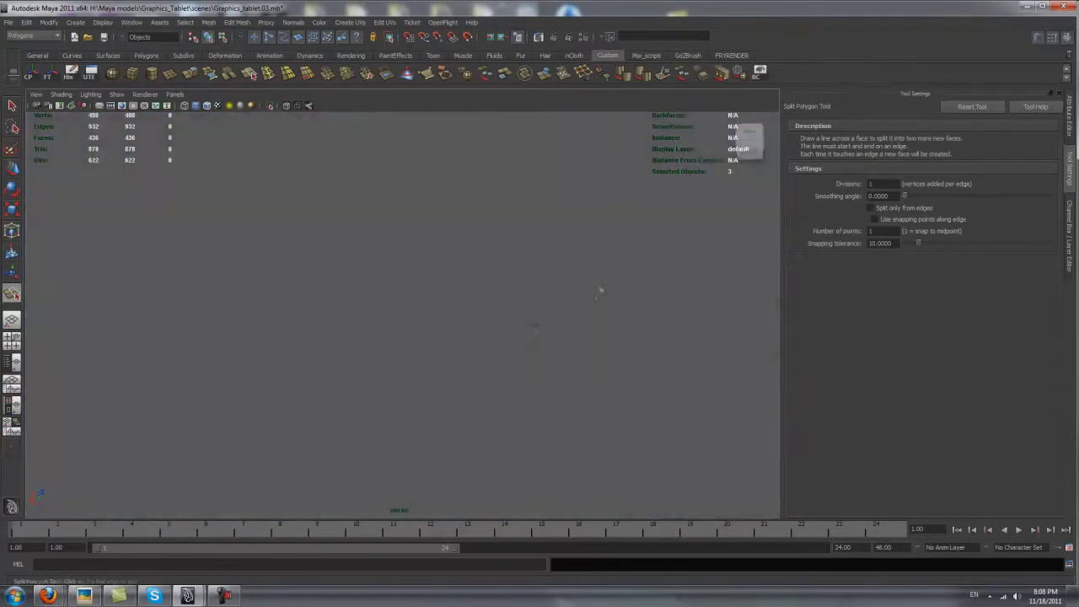
pyautogui.click(425, 357)
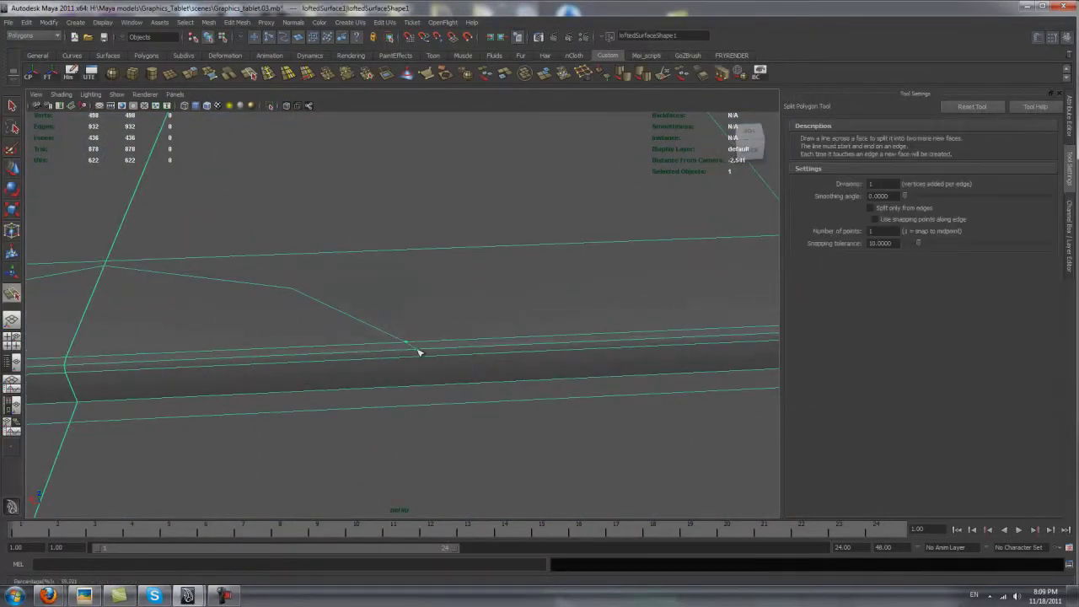
pyautogui.press('Return')
pyautogui.keyDown('alt'); pyautogui.moveTo(378, 357); pyautogui.dragTo(327, 84); pyautogui.keyUp('alt')
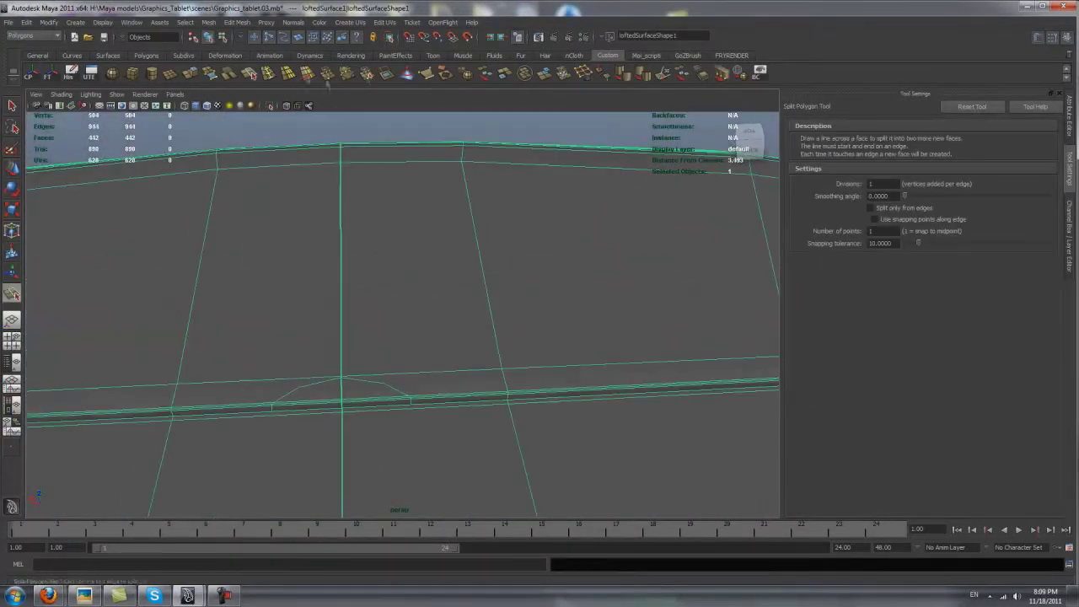
pyautogui.click(405, 374)
pyautogui.press('Return')
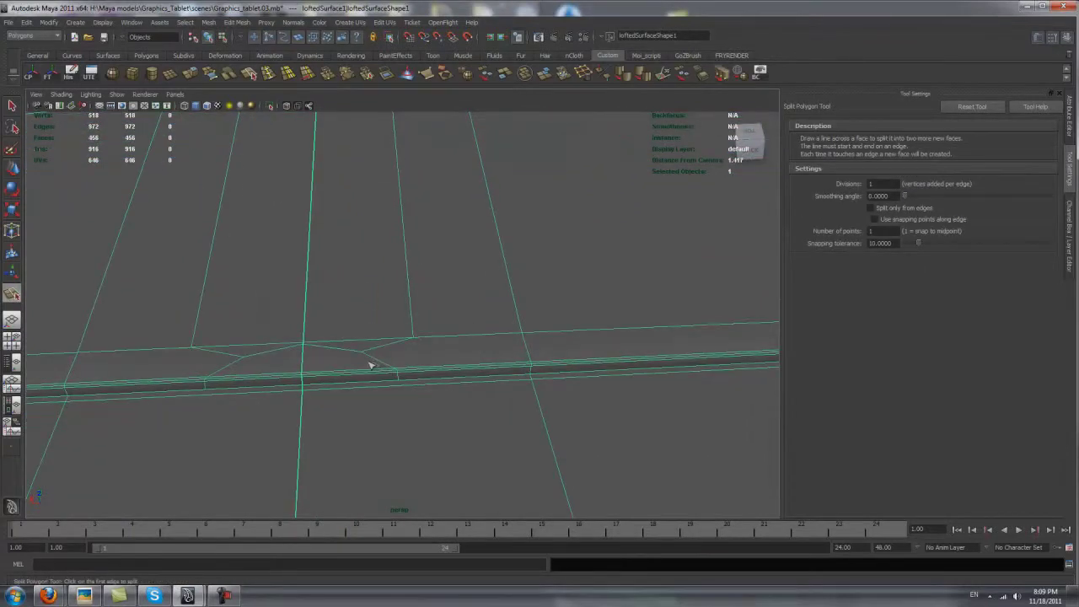
# Delete the notch faces and raise the opening's border edge into a wall.
pyautogui.press('w')
pyautogui.click(374, 346)
pyautogui.keyDown('alt'); pyautogui.moveTo(374, 361); pyautogui.dragTo(224, 371); pyautogui.keyUp('alt')
pyautogui.press('Delete')
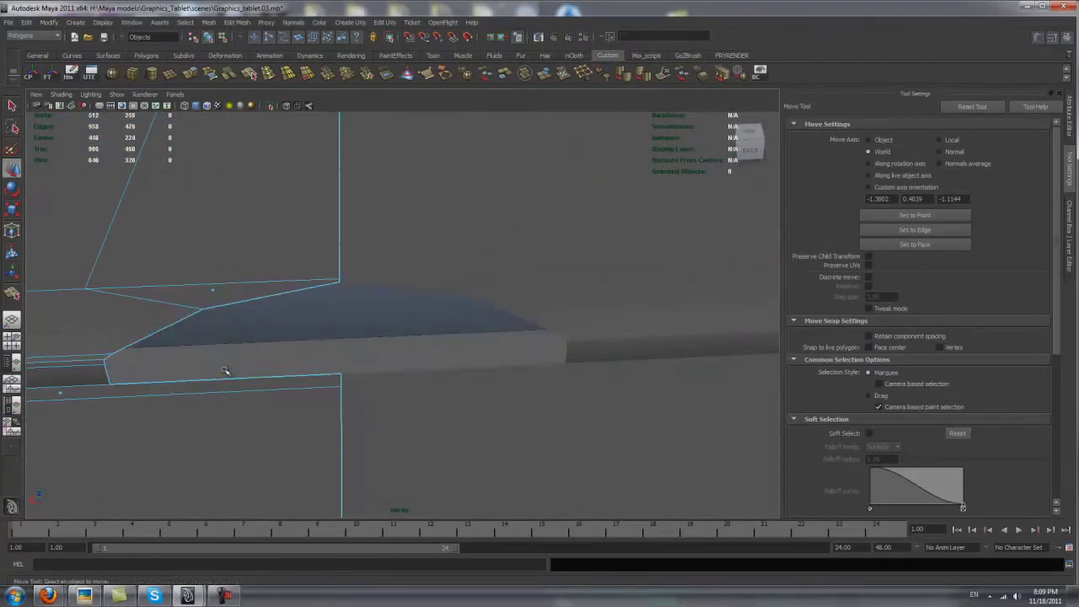
pyautogui.keyDown('alt'); pyautogui.moveTo(225, 371); pyautogui.dragTo(226, 316, button='right'); pyautogui.keyUp('alt')
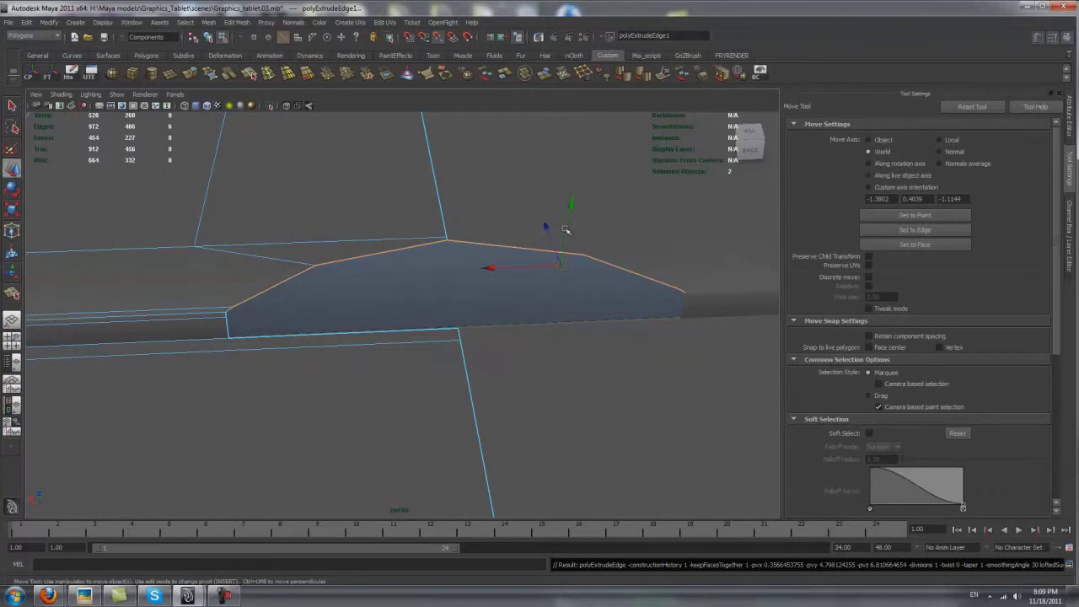
pyautogui.moveTo(565, 230)
pyautogui.mouseDown()
pyautogui.moveTo(566, 211)
pyautogui.moveTo(232, 296)
pyautogui.mouseUp()
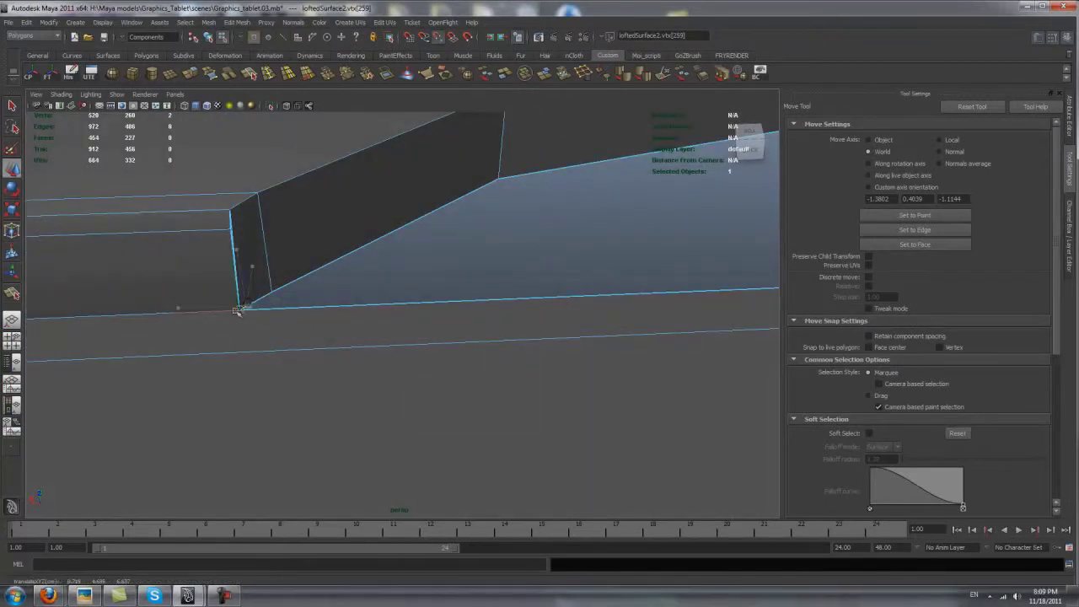
# Insert two edge loops across the new wall.
pyautogui.keyDown('shift'); pyautogui.moveTo(239, 310); pyautogui.dragTo(261, 212, button='right'); pyautogui.keyUp('shift')
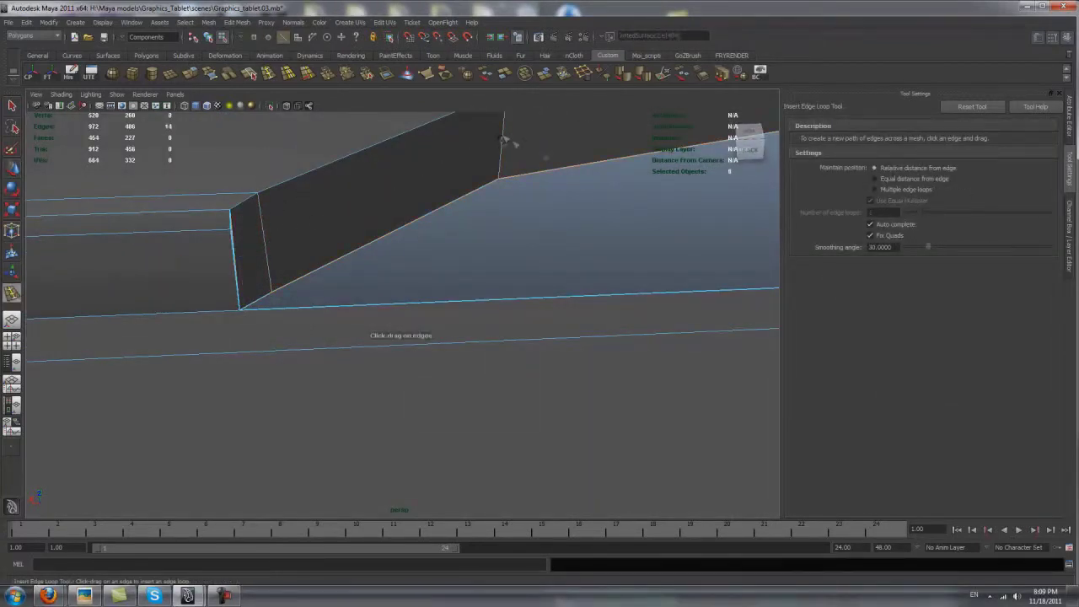
pyautogui.click(260, 210)
pyautogui.press('w')
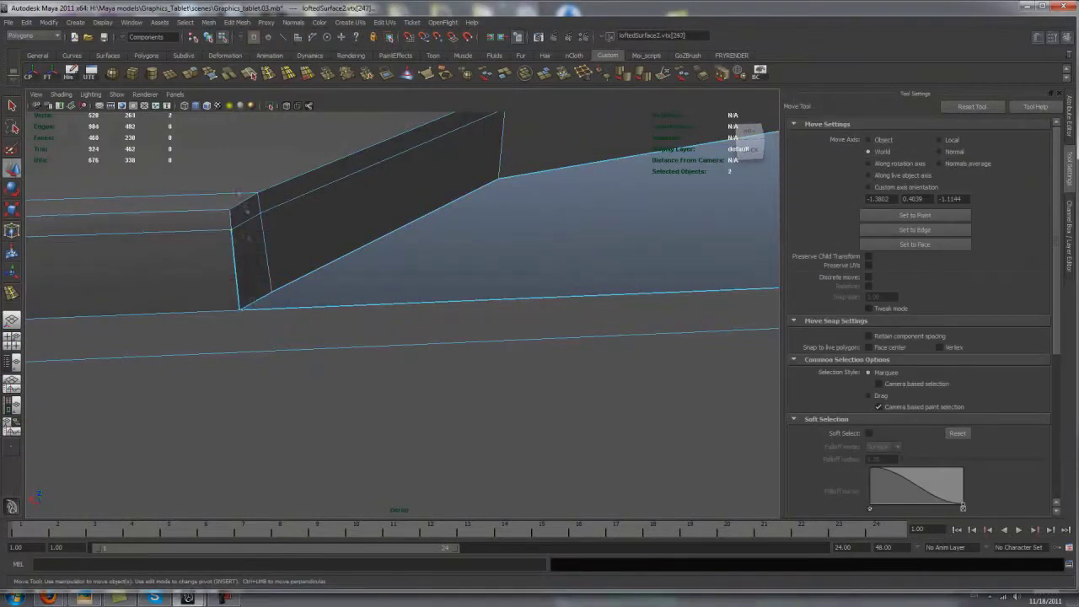
pyautogui.press('F8')
pyautogui.keyDown('alt'); pyautogui.moveTo(262, 327); pyautogui.dragTo(590, 278); pyautogui.keyUp('alt')
pyautogui.press('F8')
pyautogui.keyDown('shift'); pyautogui.moveTo(742, 253); pyautogui.dragTo(761, 272, button='right'); pyautogui.keyUp('shift')
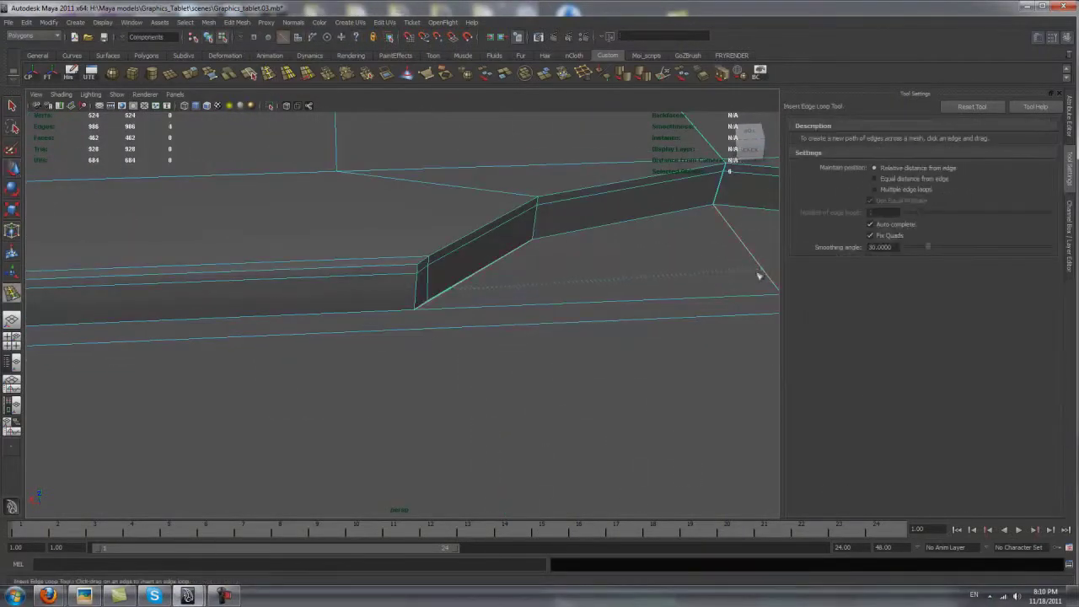
pyautogui.moveTo(761, 271); pyautogui.dragTo(762, 293)
pyautogui.press('w')
pyautogui.moveTo(432, 249)
pyautogui.keyDown('alt'); pyautogui.mouseDown()
pyautogui.moveTo(362, 279)
pyautogui.moveTo(389, 345)
pyautogui.mouseUp(); pyautogui.keyUp('alt')
pyautogui.press('F8')
# Add and slide an edge loop along the wall strip, then save the scene.
pyautogui.keyDown('alt'); pyautogui.moveTo(295, 359); pyautogui.dragTo(384, 381); pyautogui.keyUp('alt')
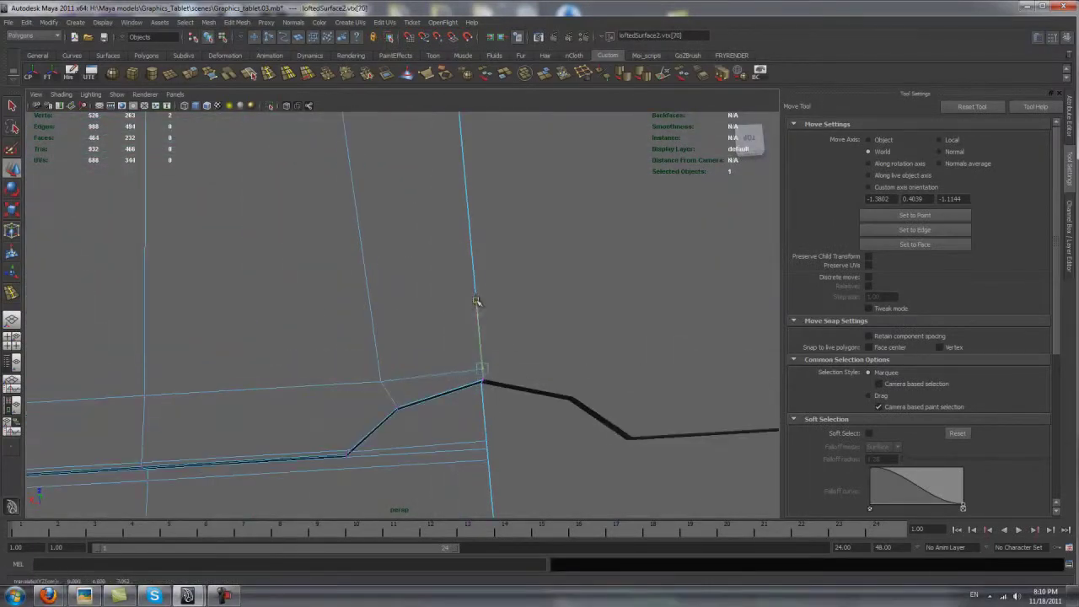
pyautogui.keyDown('alt'); pyautogui.moveTo(476, 298); pyautogui.dragTo(410, 338); pyautogui.keyUp('alt')
pyautogui.keyDown('shift'); pyautogui.moveTo(410, 338); pyautogui.dragTo(386, 301, button='right'); pyautogui.keyUp('shift')
pyautogui.scroll(5, 268, 337)
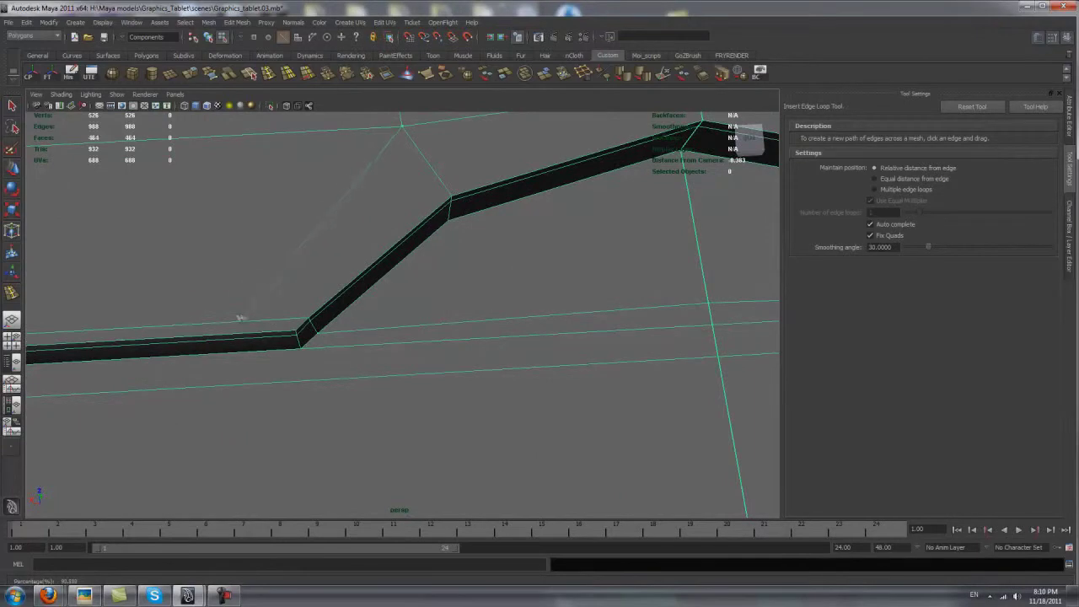
pyautogui.click(202, 339)
pyautogui.keyDown('alt'); pyautogui.moveTo(241, 357); pyautogui.dragTo(221, 312); pyautogui.keyUp('alt')
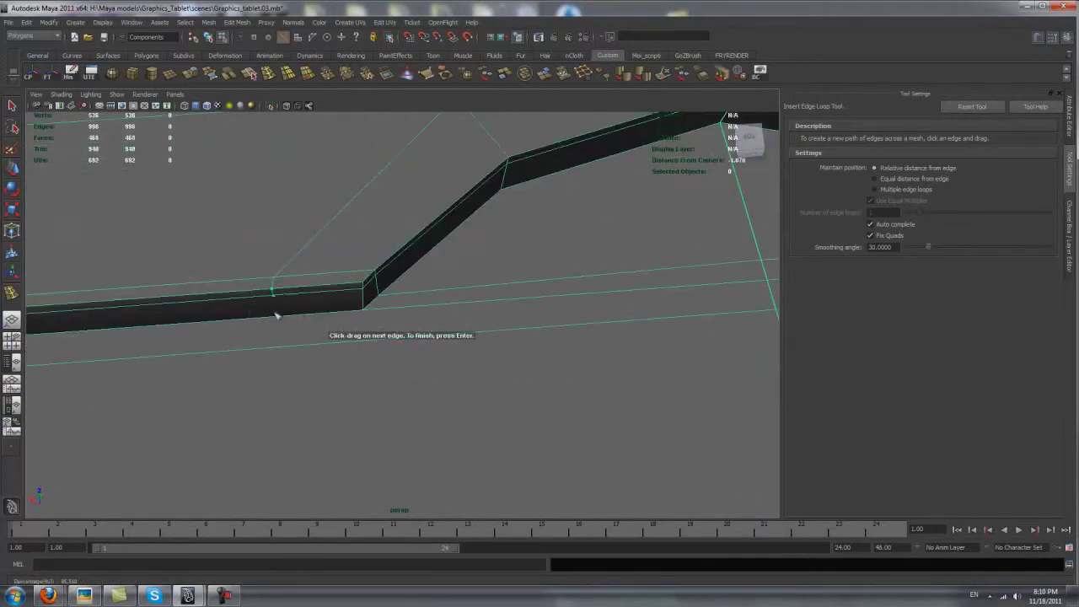
pyautogui.moveTo(283, 352)
pyautogui.keyDown('alt'); pyautogui.mouseDown()
pyautogui.moveTo(404, 360)
pyautogui.moveTo(383, 311)
pyautogui.moveTo(565, 281)
pyautogui.moveTo(443, 306)
pyautogui.moveTo(523, 385)
pyautogui.moveTo(374, 354)
pyautogui.mouseUp(); pyautogui.keyUp('alt')
pyautogui.hotkey('ctrl', 's')
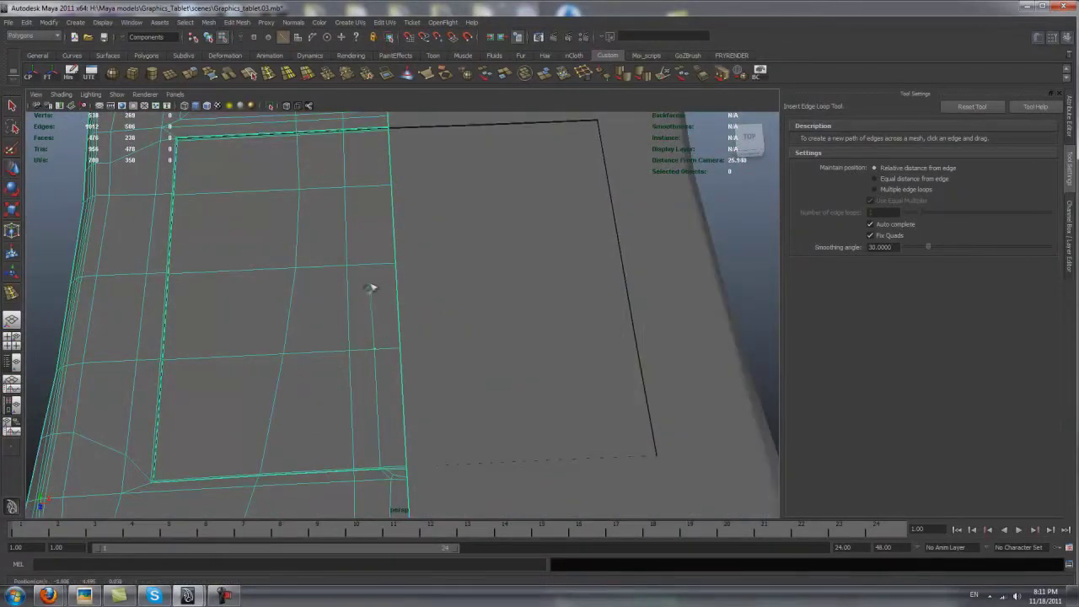
# Insert two more edge loops across the tablet top near the wall.
pyautogui.click(400, 285)
pyautogui.moveTo(401, 286)
pyautogui.keyDown('alt'); pyautogui.mouseDown()
pyautogui.moveTo(320, 289)
pyautogui.moveTo(504, 355)
pyautogui.mouseUp(); pyautogui.keyUp('alt')
pyautogui.click(340, 296)
pyautogui.moveTo(340, 296)
pyautogui.keyDown('alt'); pyautogui.mouseDown()
pyautogui.moveTo(492, 301)
pyautogui.moveTo(335, 273)
pyautogui.moveTo(602, 398)
pyautogui.mouseUp(); pyautogui.keyUp('alt')
pyautogui.press('F8')
# Extrude the tablet shell's outer border edge and pull it down into a rim.
pyautogui.press('w')
pyautogui.click(335, 273)
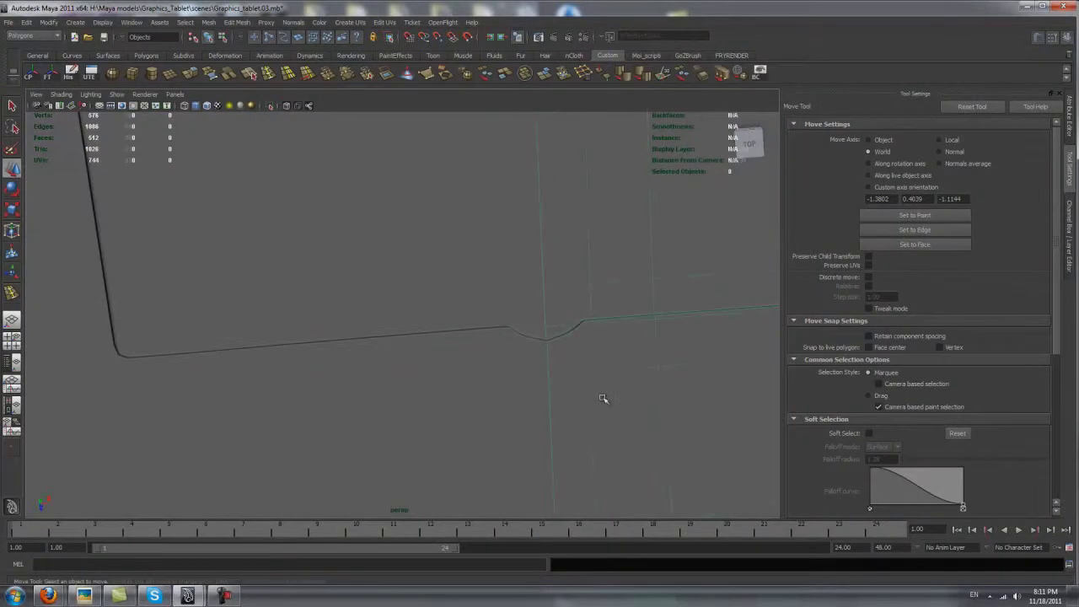
pyautogui.keyDown('alt'); pyautogui.moveTo(534, 382); pyautogui.dragTo(329, 329, button='right'); pyautogui.keyUp('alt')
pyautogui.keyDown('alt'); pyautogui.moveTo(329, 330); pyautogui.dragTo(306, 281); pyautogui.keyUp('alt')
pyautogui.press('q')
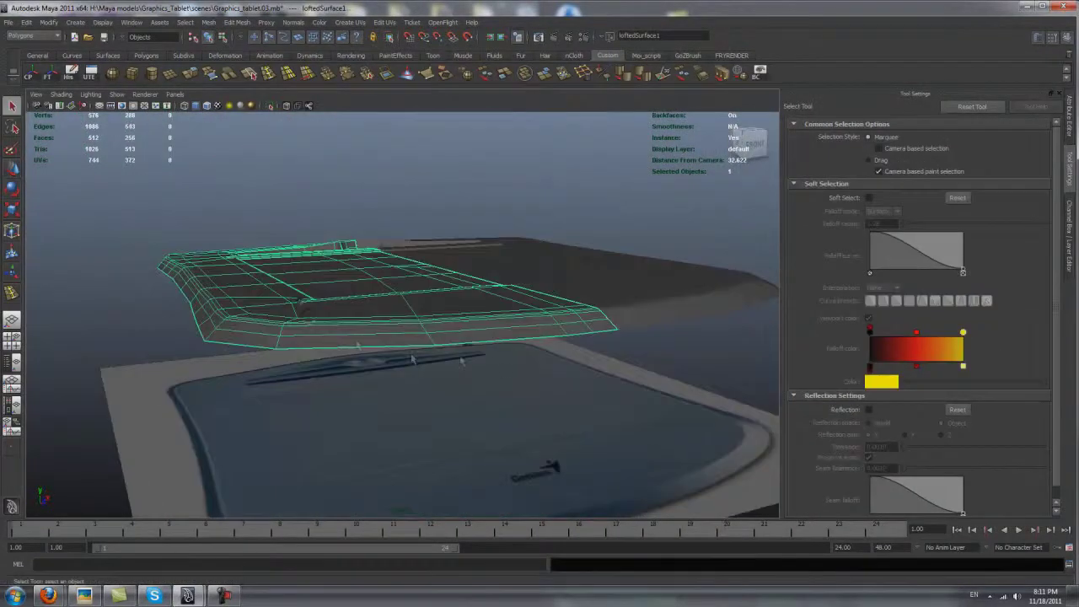
pyautogui.keyDown('alt'); pyautogui.moveTo(306, 282); pyautogui.dragTo(482, 354, button='right'); pyautogui.keyUp('alt')
pyautogui.press('w')
pyautogui.moveTo(482, 356)
pyautogui.keyDown('alt'); pyautogui.mouseDown()
pyautogui.moveTo(388, 363)
pyautogui.moveTo(447, 270)
pyautogui.mouseUp(); pyautogui.keyUp('alt')
pyautogui.doubleClick(385, 362)
pyautogui.hotkey('ctrl', 'e')
pyautogui.press('w')
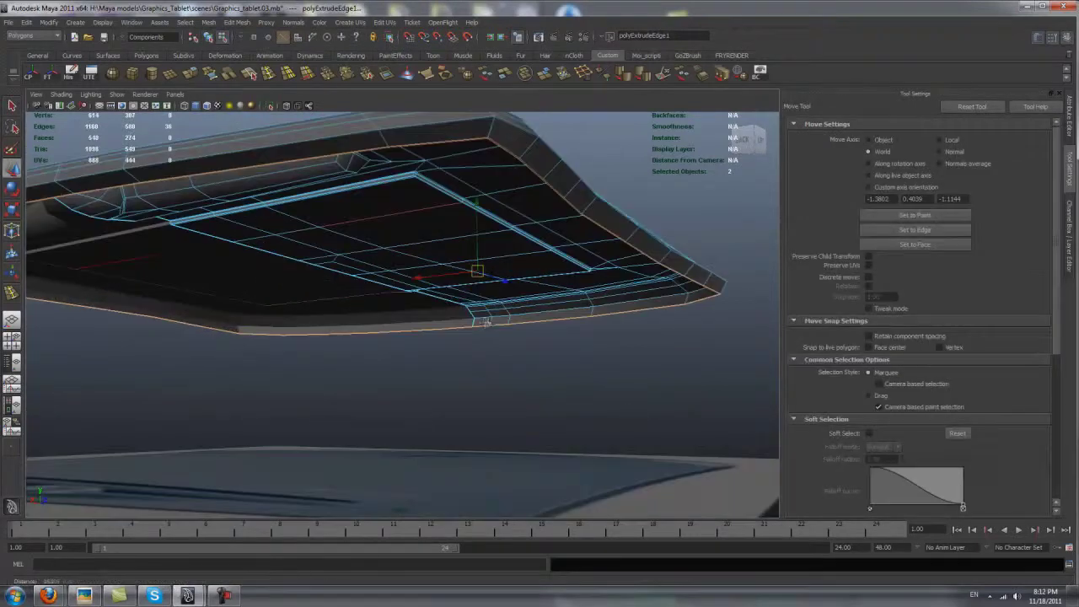
pyautogui.keyDown('alt'); pyautogui.moveTo(253, 253); pyautogui.dragTo(422, 411); pyautogui.keyUp('alt')
# Bevel the rim edges with a new segment count, save the scene and preview it smoothed.
pyautogui.moveTo(445, 243); pyautogui.dragTo(434, 229, button='right')
pyautogui.click(423, 281)
pyautogui.moveTo(423, 281)
pyautogui.keyDown('alt'); pyautogui.mouseDown()
pyautogui.moveTo(403, 192)
pyautogui.moveTo(472, 278)
pyautogui.mouseUp(); pyautogui.keyUp('alt')
pyautogui.press('q')
pyautogui.hotkey('ctrl', 's')
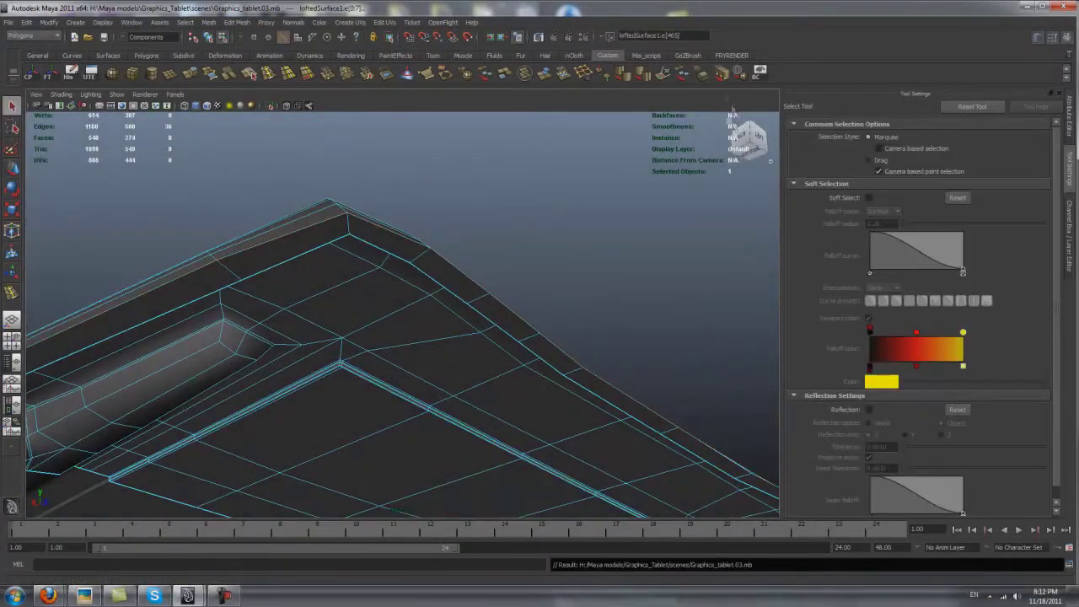
pyautogui.hotkey('ctrl', 'a')
pyautogui.click(811, 148)
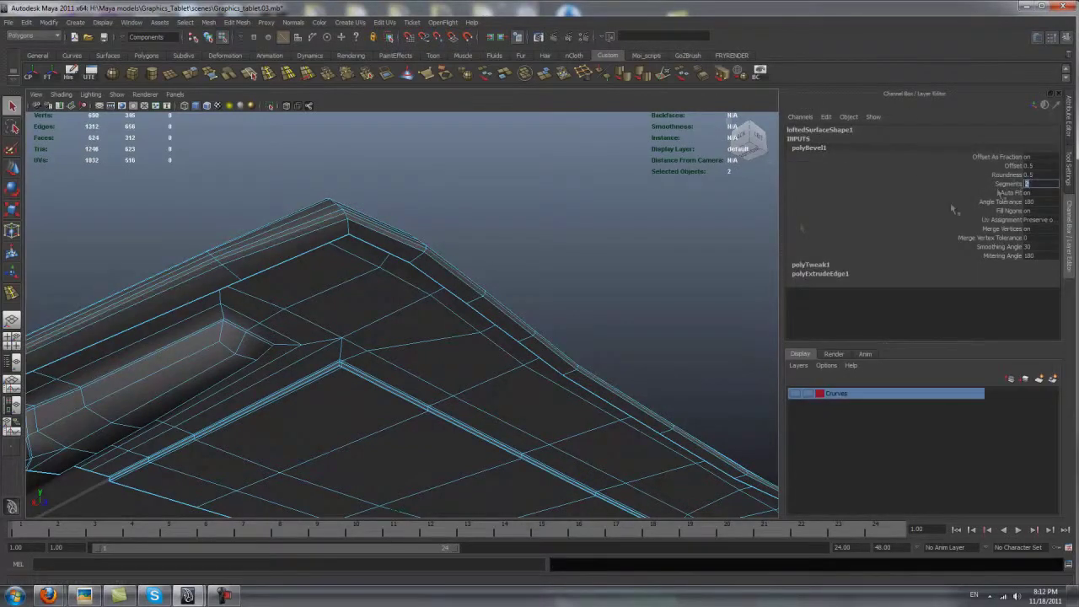
pyautogui.press('Return')
pyautogui.click(578, 180)
pyautogui.press('3')
pyautogui.keyDown('alt'); pyautogui.moveTo(578, 181); pyautogui.dragTo(446, 403, button='right'); pyautogui.keyUp('alt')
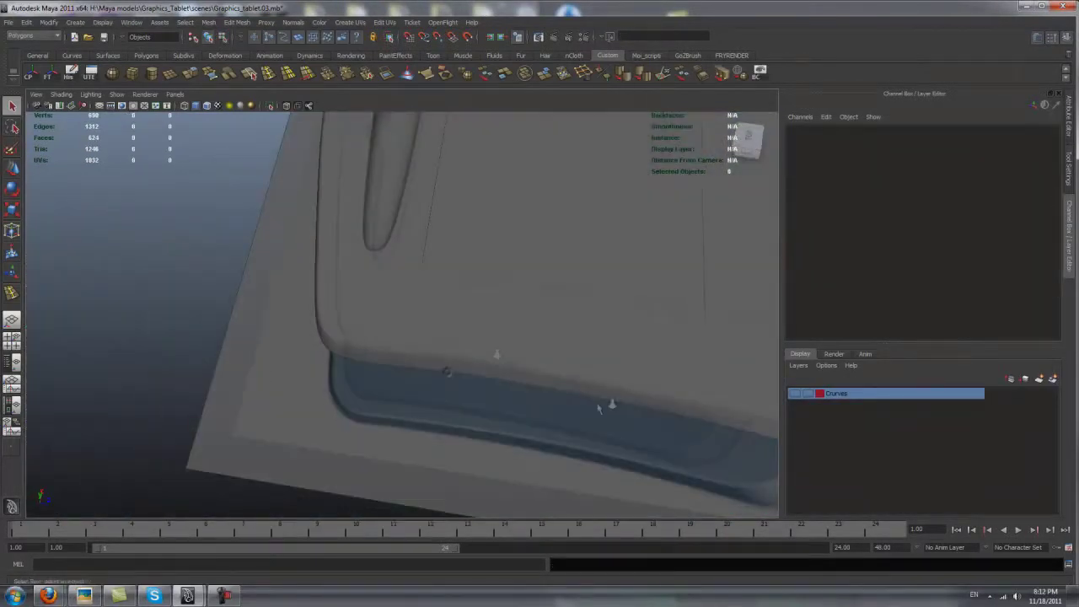
pyautogui.keyDown('alt'); pyautogui.moveTo(446, 403); pyautogui.dragTo(513, 278); pyautogui.keyUp('alt')
# Freeze the shell's transforms and tweak the vertices around the tablet notch.
pyautogui.click(513, 278)
pyautogui.click(69, 75)
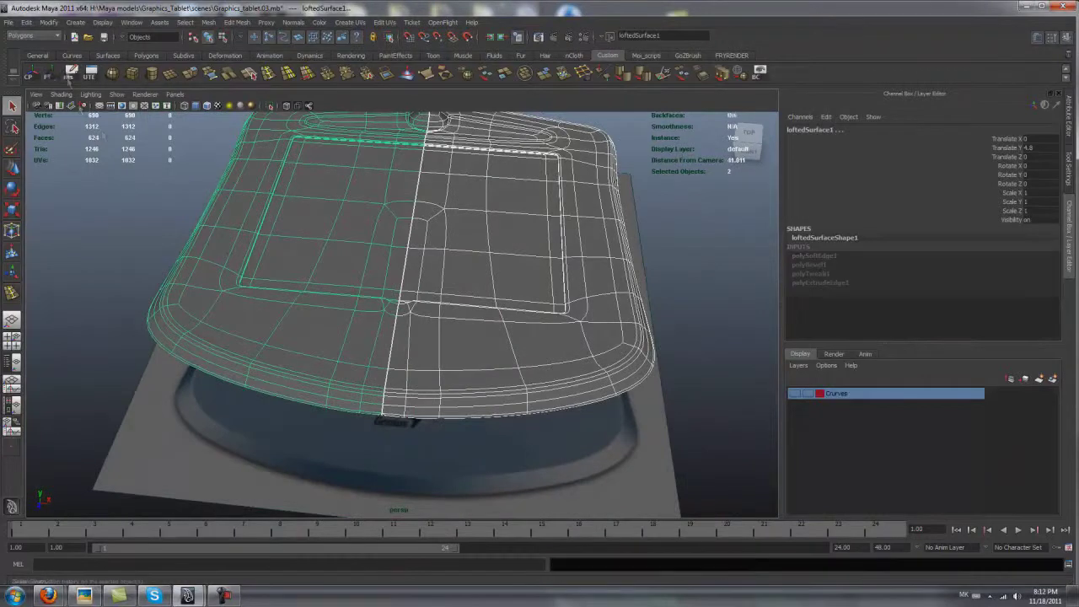
pyautogui.moveTo(312, 180)
pyautogui.keyDown('alt'); pyautogui.mouseDown()
pyautogui.moveTo(469, 373)
pyautogui.moveTo(382, 243)
pyautogui.mouseUp(); pyautogui.keyUp('alt')
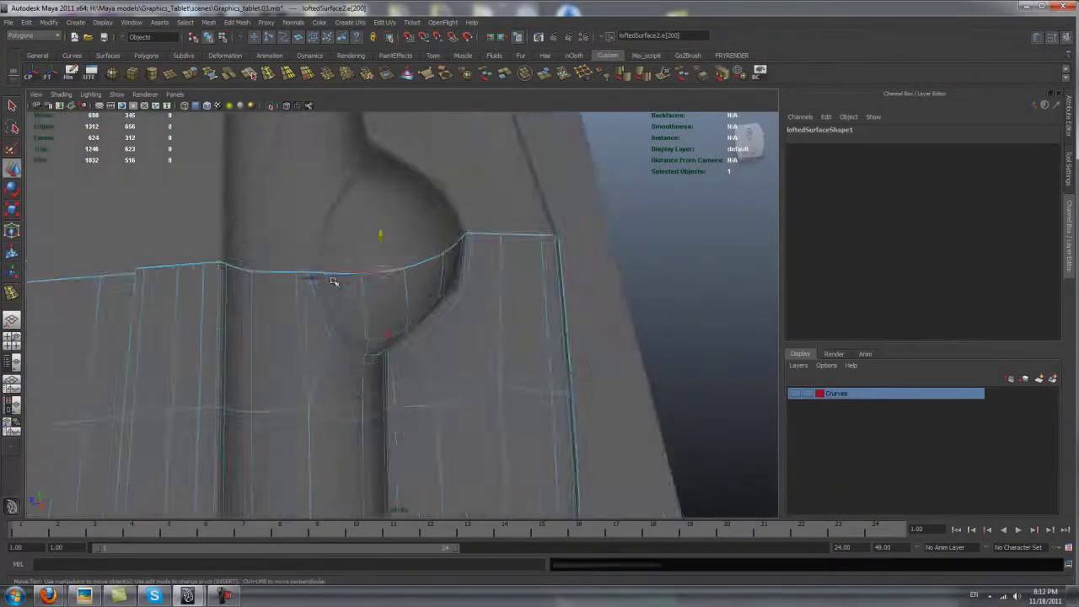
pyautogui.keyDown('alt'); pyautogui.moveTo(381, 181); pyautogui.dragTo(346, 154); pyautogui.keyUp('alt')
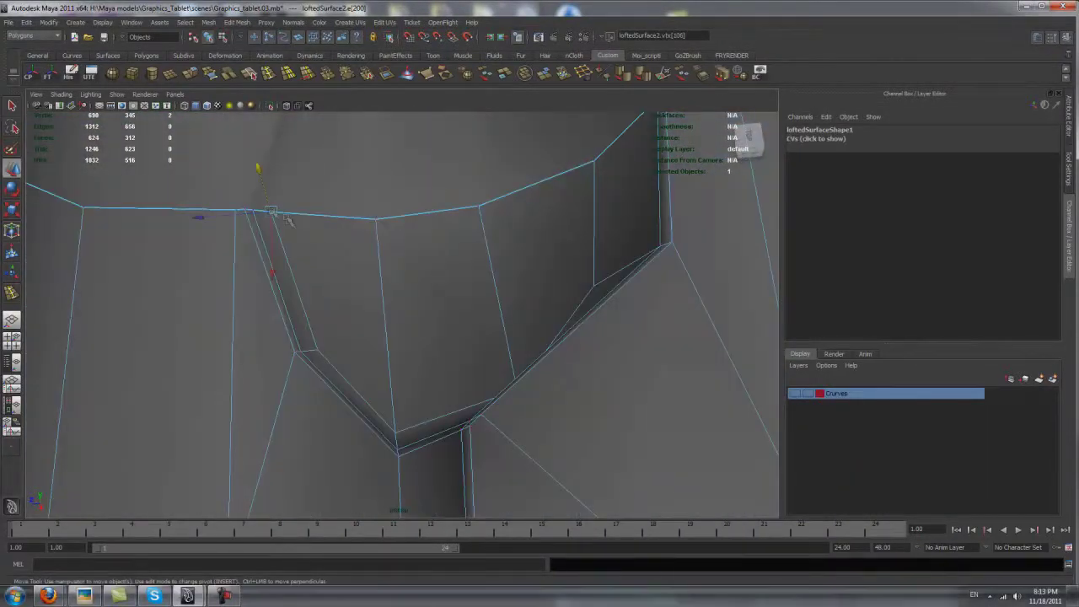
pyautogui.moveTo(333, 196)
pyautogui.keyDown('alt'); pyautogui.mouseDown()
pyautogui.moveTo(313, 224)
pyautogui.moveTo(493, 292)
pyautogui.moveTo(414, 236)
pyautogui.moveTo(422, 319)
pyautogui.moveTo(362, 316)
pyautogui.moveTo(469, 121)
pyautogui.mouseUp(); pyautogui.keyUp('alt')
pyautogui.click(313, 224)
pyautogui.click(397, 211)
pyautogui.click(469, 121)
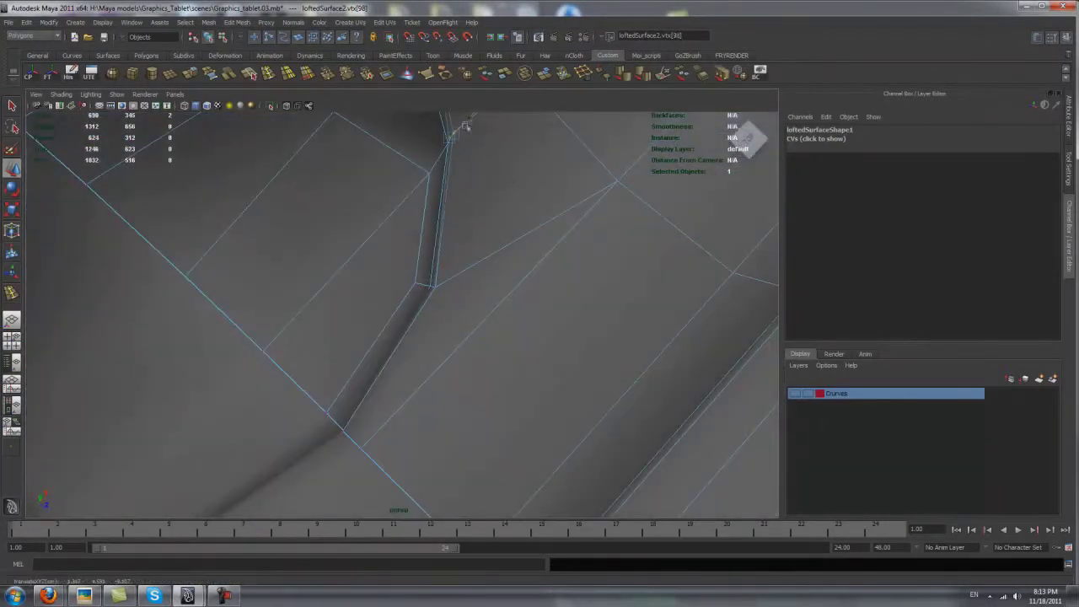
pyautogui.moveTo(460, 174)
pyautogui.keyDown('alt'); pyautogui.mouseDown()
pyautogui.moveTo(452, 337)
pyautogui.moveTo(464, 393)
pyautogui.moveTo(422, 345)
pyautogui.moveTo(402, 273)
pyautogui.moveTo(410, 338)
pyautogui.moveTo(385, 261)
pyautogui.moveTo(349, 309)
pyautogui.moveTo(308, 405)
pyautogui.moveTo(559, 269)
pyautogui.moveTo(549, 313)
pyautogui.moveTo(571, 337)
pyautogui.moveTo(666, 375)
pyautogui.moveTo(341, 295)
pyautogui.mouseUp(); pyautogui.keyUp('alt')
pyautogui.click(402, 272)
pyautogui.click(308, 404)
pyautogui.click(666, 375)
# Save the scene and select the centre-seam vertices from the top view.
pyautogui.click(340, 294)
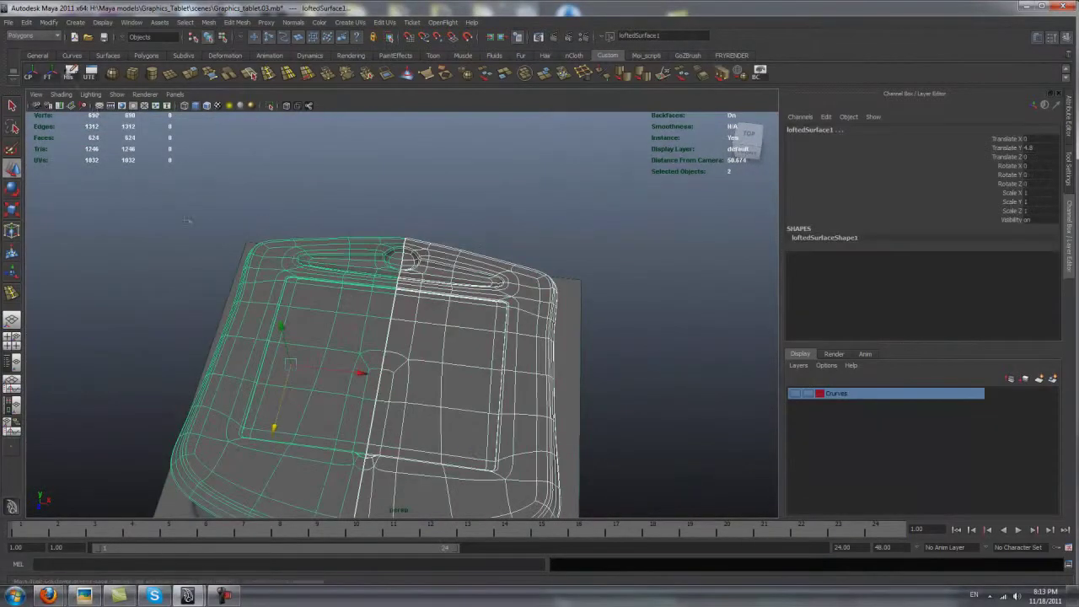
pyautogui.hotkey('ctrl', 's')
pyautogui.keyDown('alt'); pyautogui.moveTo(188, 221); pyautogui.dragTo(299, 280); pyautogui.keyUp('alt')
pyautogui.keyDown('alt'); pyautogui.moveTo(421, 337); pyautogui.dragTo(281, 244); pyautogui.keyUp('alt')
pyautogui.press('w')
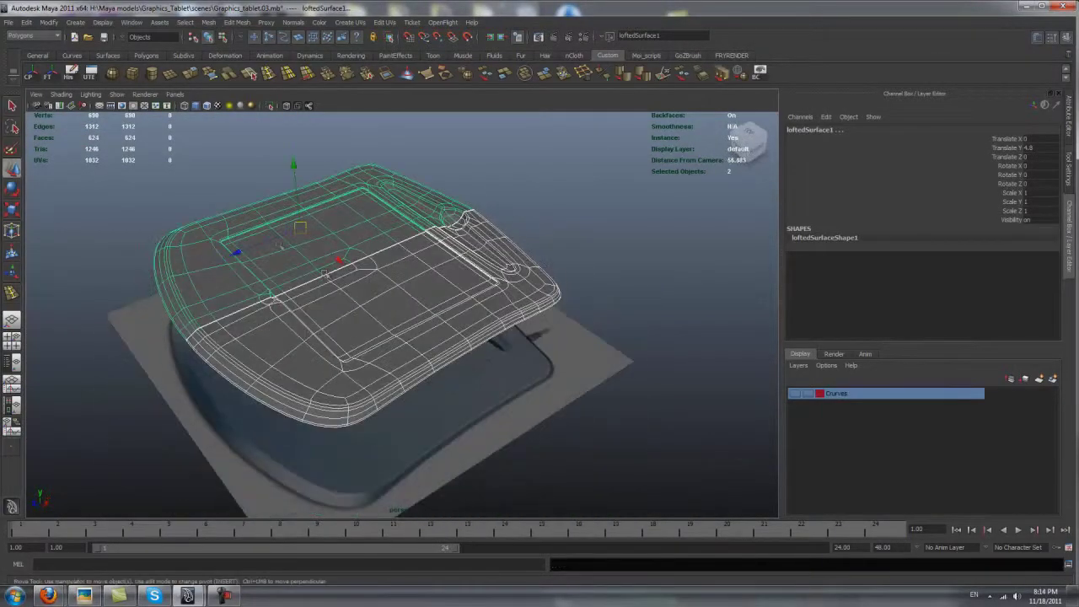
pyautogui.click(748, 135)
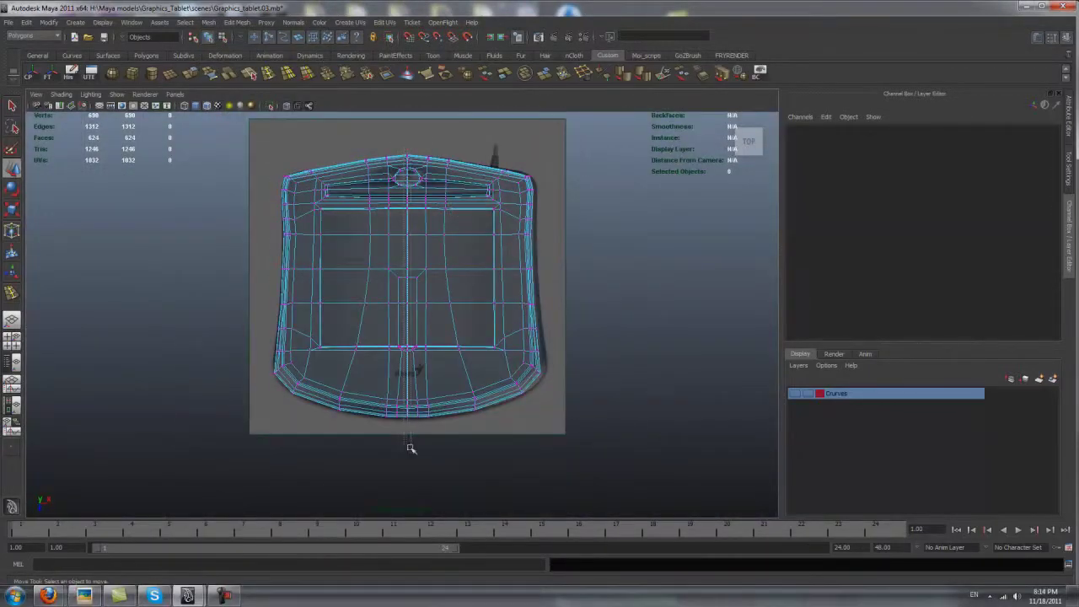
pyautogui.moveTo(410, 448); pyautogui.dragTo(400, 150)
pyautogui.scroll(5, 399, 253)
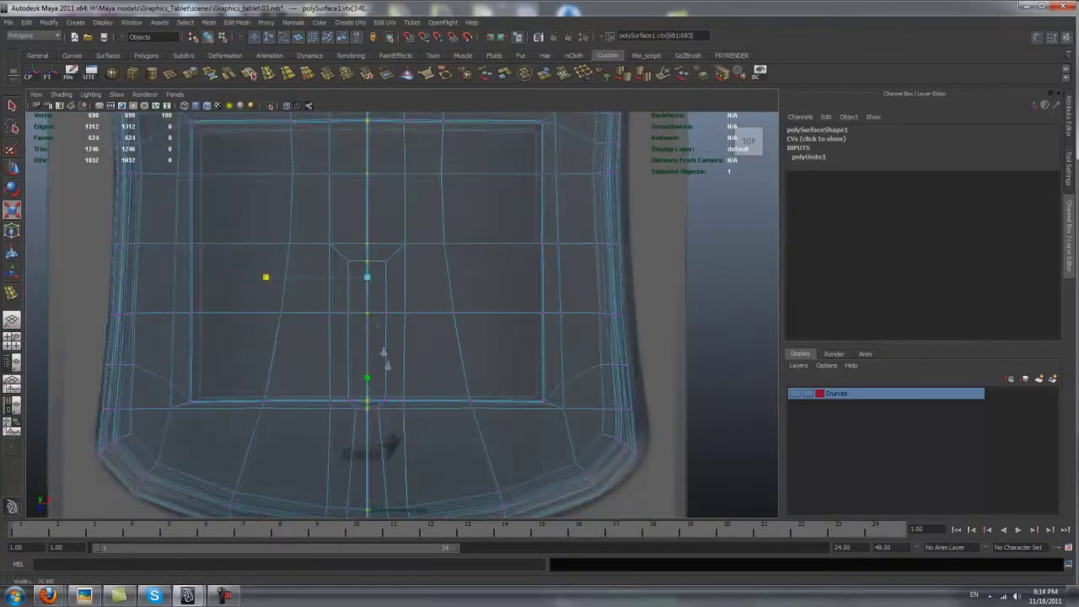
pyautogui.press('space')
pyautogui.press('space')
# Merge the centre seam vertices with a small distance threshold.
pyautogui.click(237, 22)
pyautogui.click(335, 260)
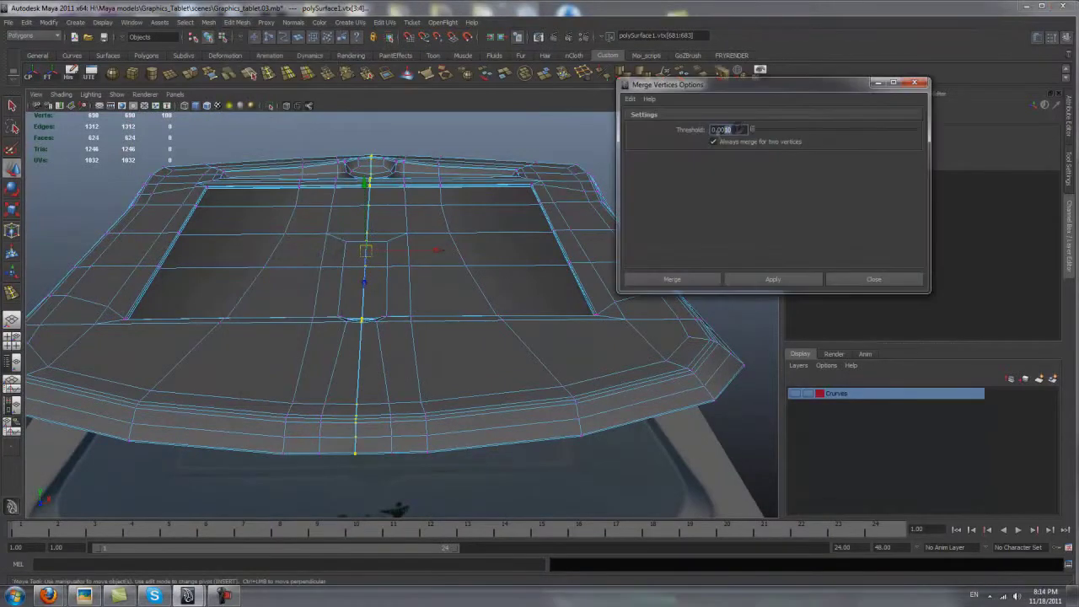
pyautogui.click(675, 279)
pyautogui.press('f')
pyautogui.keyDown('alt'); pyautogui.moveTo(570, 190); pyautogui.dragTo(498, 357); pyautogui.keyUp('alt')
pyautogui.press('F8')
# Select the reference image plane and put it on a new display layer.
pyautogui.moveTo(506, 312)
pyautogui.keyDown('alt'); pyautogui.mouseDown()
pyautogui.moveTo(453, 274)
pyautogui.moveTo(657, 397)
pyautogui.mouseUp(); pyautogui.keyUp('alt')
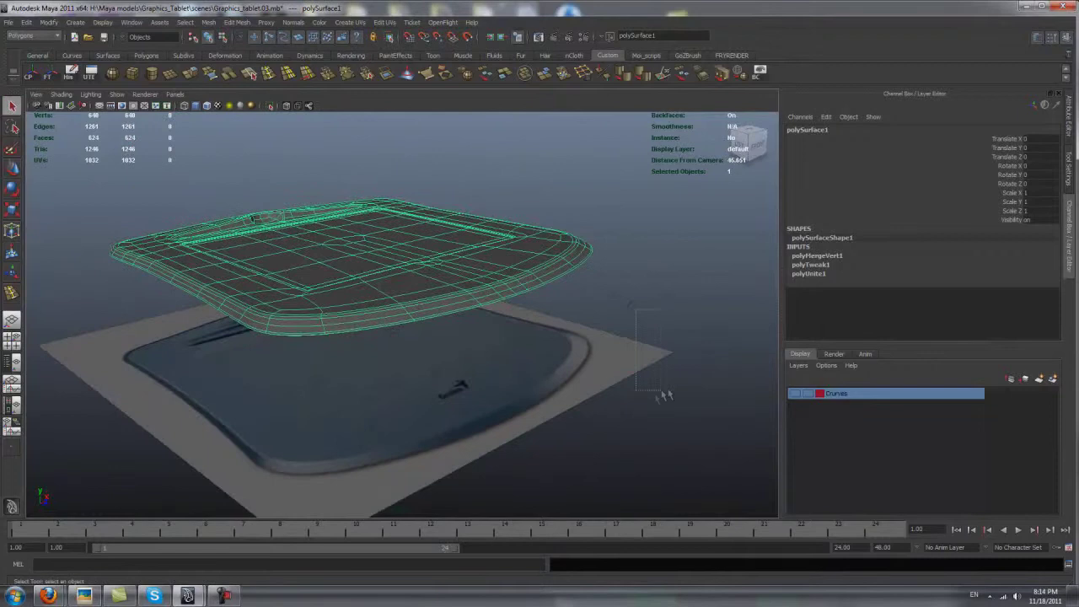
pyautogui.click(464, 315)
pyautogui.click(1052, 379)
pyautogui.write('Ref_image')
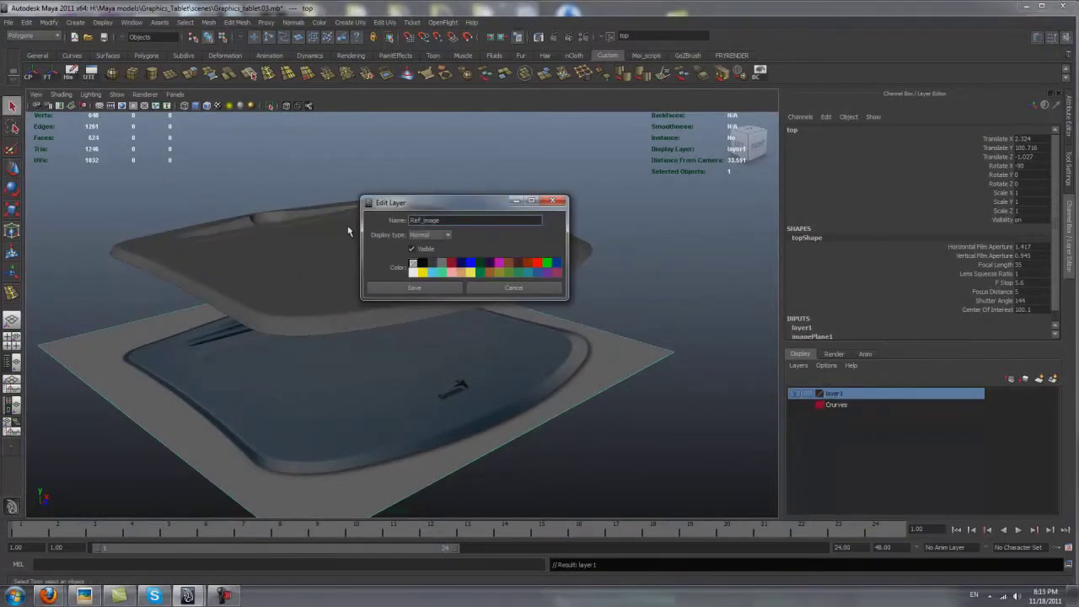
# Name the reference image's new layer Ref_image.
pyautogui.click(413, 287)
pyautogui.scroll(5, 564, 334)
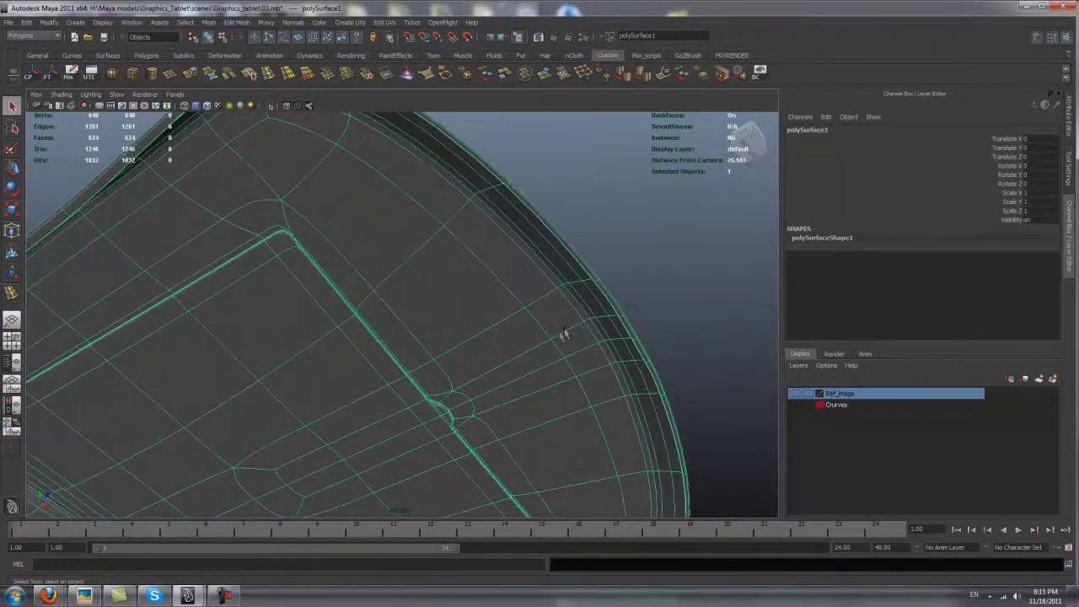
pyautogui.keyDown('alt'); pyautogui.moveTo(564, 335); pyautogui.dragTo(464, 284); pyautogui.keyUp('alt')
# Scale the extruded bottom border inward into a rim, fill the hole and add a split edge.
pyautogui.press('r')
pyautogui.moveTo(382, 399)
pyautogui.mouseDown()
pyautogui.moveTo(329, 402)
pyautogui.moveTo(320, 126)
pyautogui.mouseUp()
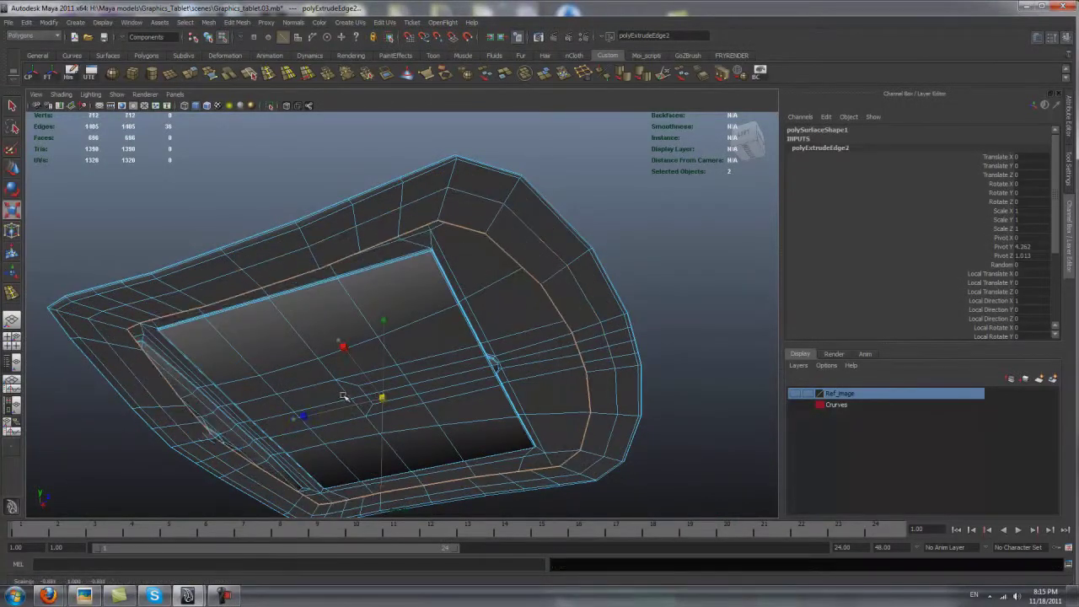
pyautogui.click(221, 205)
pyautogui.moveTo(221, 205)
pyautogui.keyDown('alt'); pyautogui.mouseDown()
pyautogui.moveTo(350, 383)
pyautogui.moveTo(439, 321)
pyautogui.mouseUp(); pyautogui.keyUp('alt')
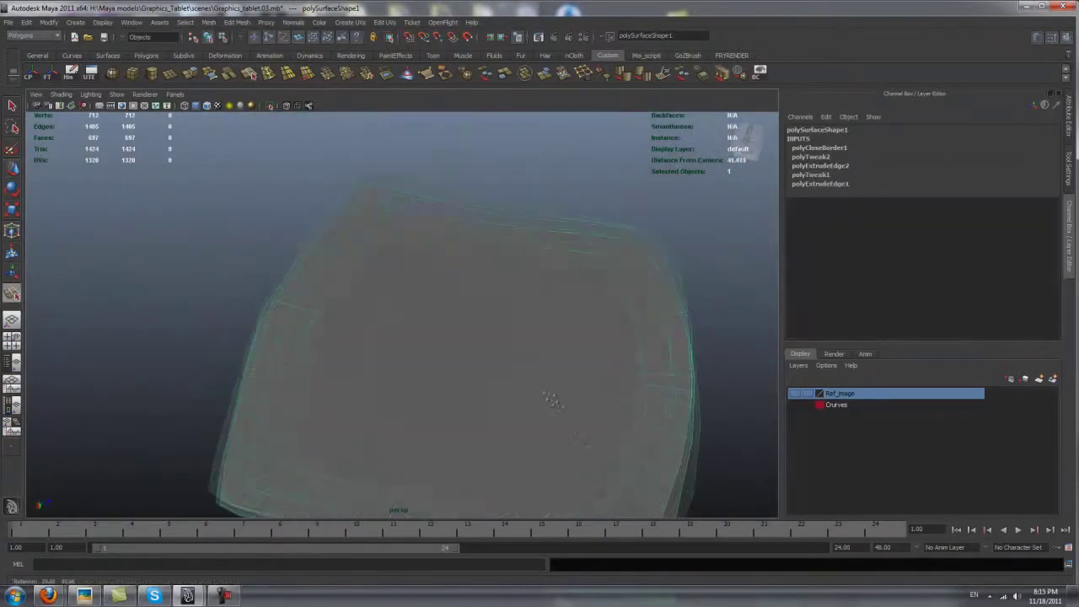
pyautogui.keyDown('alt'); pyautogui.moveTo(646, 410); pyautogui.dragTo(569, 388); pyautogui.keyUp('alt')
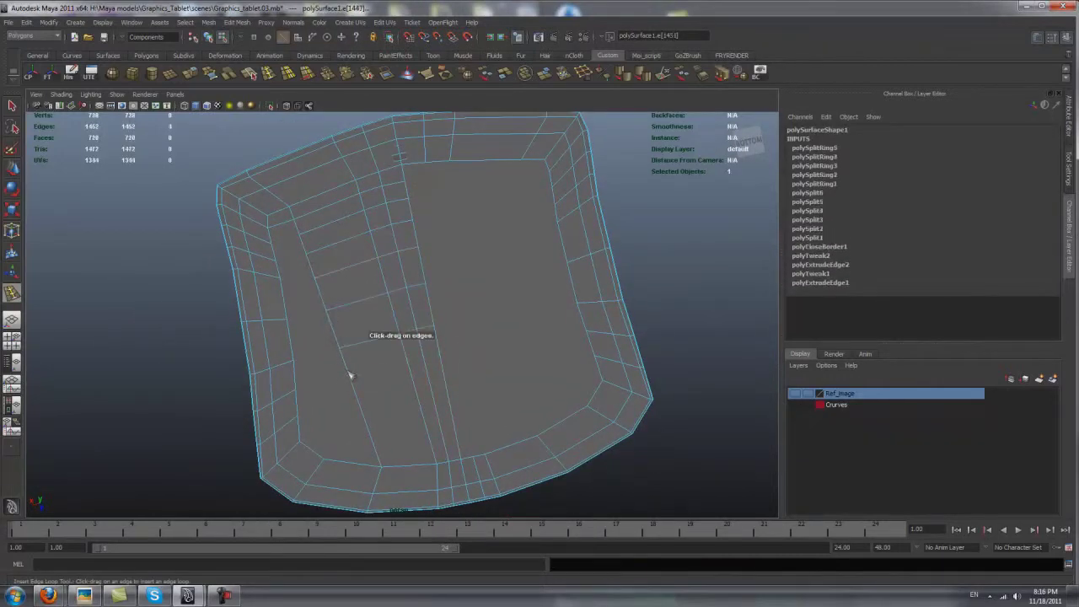
pyautogui.press('Return')
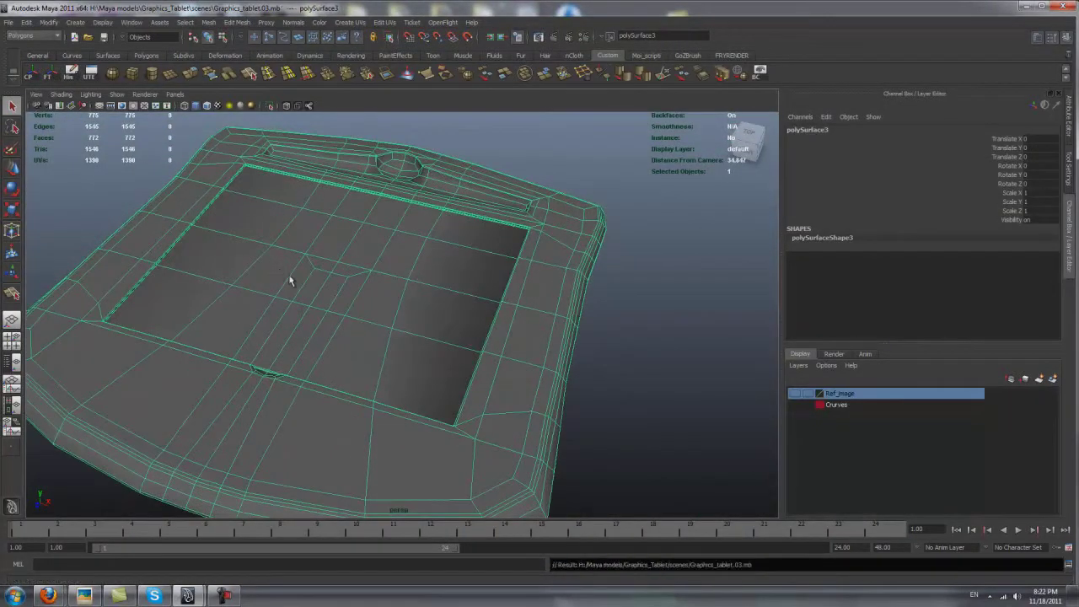
# Select the tablet's underside vertices and average them repeatedly to smooth the underside.
pyautogui.moveTo(290, 281)
pyautogui.keyDown('alt'); pyautogui.mouseDown()
pyautogui.moveTo(386, 308)
pyautogui.moveTo(300, 247)
pyautogui.mouseUp(); pyautogui.keyUp('alt')
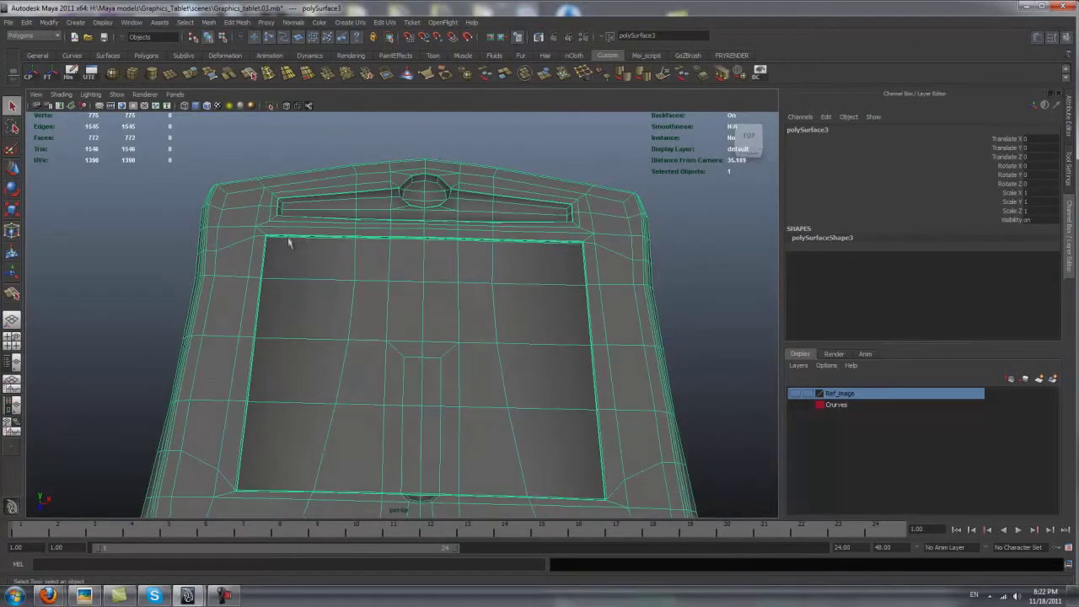
pyautogui.keyDown('alt'); pyautogui.moveTo(344, 298); pyautogui.dragTo(368, 338); pyautogui.keyUp('alt')
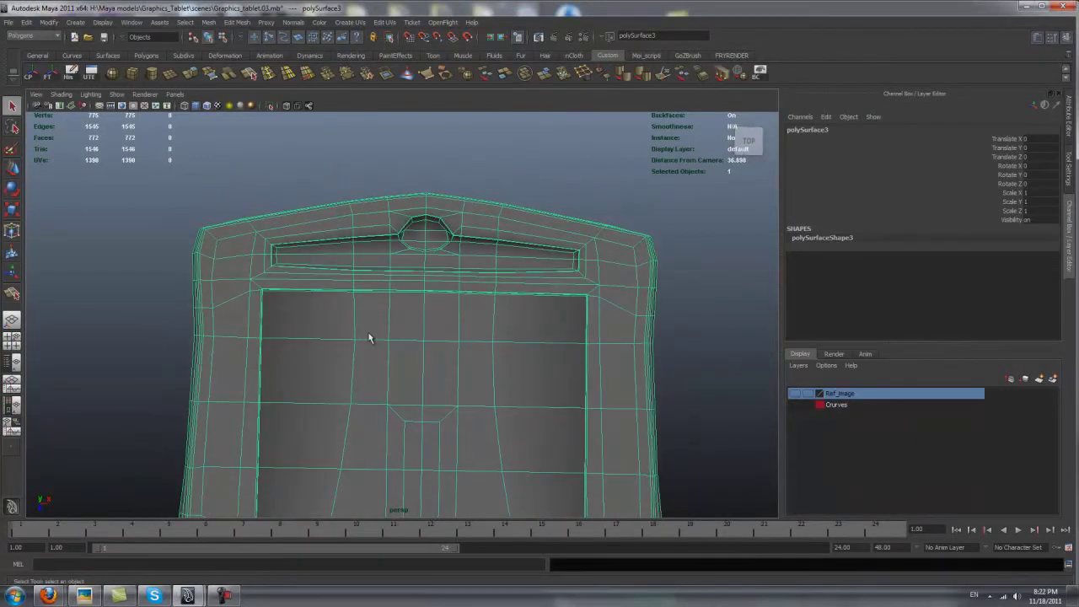
pyautogui.press('w')
pyautogui.moveTo(368, 337)
pyautogui.keyDown('alt'); pyautogui.mouseDown()
pyautogui.moveTo(296, 295)
pyautogui.moveTo(314, 236)
pyautogui.mouseUp(); pyautogui.keyUp('alt')
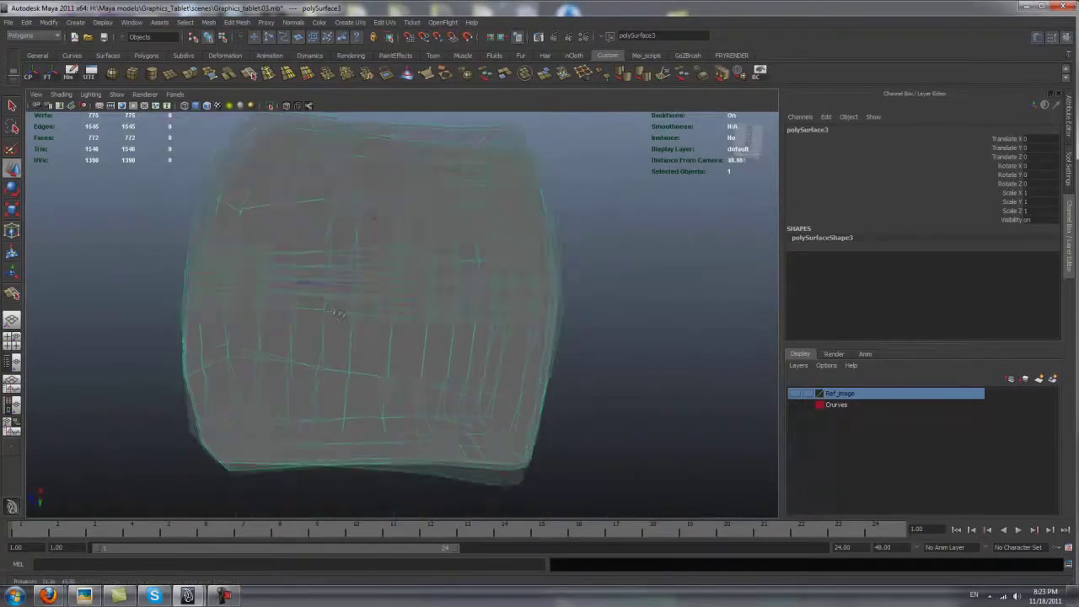
pyautogui.press('F8')
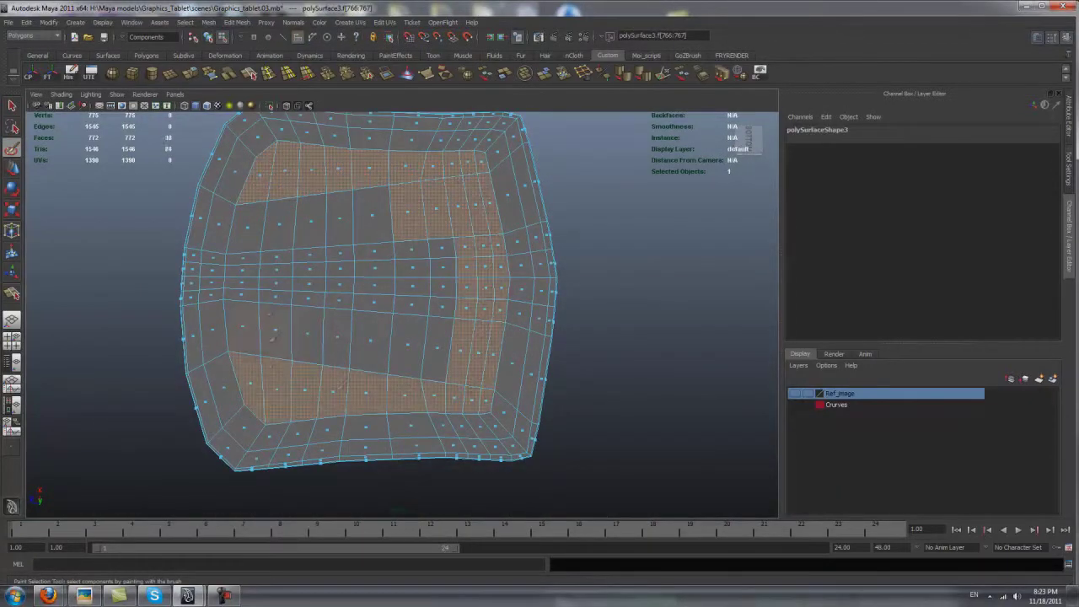
pyautogui.press('w')
pyautogui.moveTo(396, 270); pyautogui.dragTo(396, 244, button='right')
pyautogui.keyDown('alt'); pyautogui.moveTo(396, 244); pyautogui.dragTo(404, 304); pyautogui.keyUp('alt')
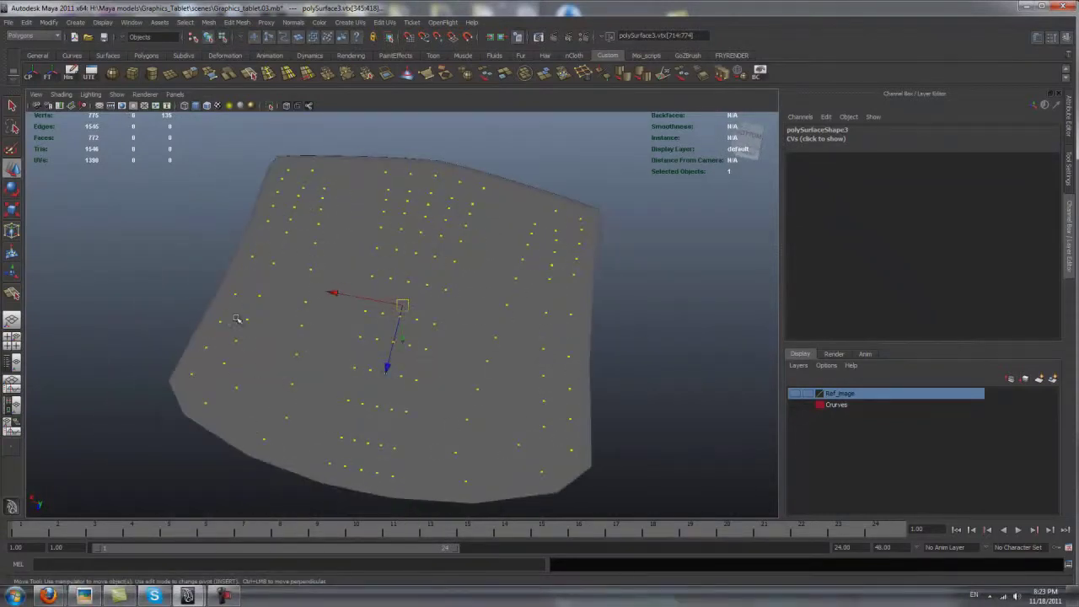
pyautogui.keyDown('shift'); pyautogui.moveTo(312, 253); pyautogui.dragTo(392, 241, button='right'); pyautogui.keyUp('shift')
pyautogui.press('g')
pyautogui.press('g')
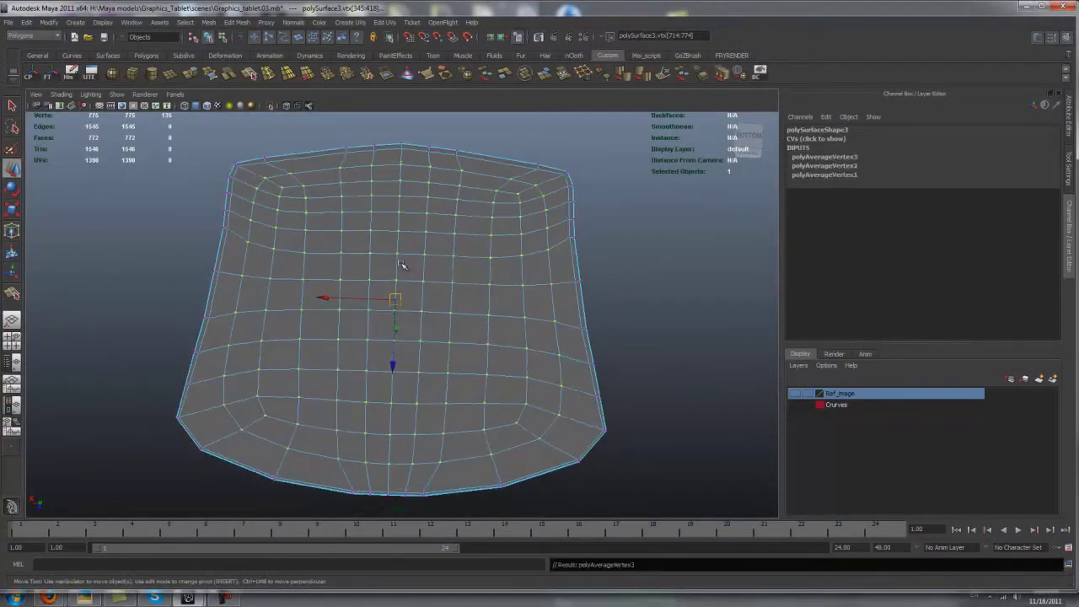
# Rename the new display layer to Tablet_model and make it blue.
pyautogui.press('e')
pyautogui.moveTo(402, 265)
pyautogui.keyDown('alt'); pyautogui.mouseDown()
pyautogui.moveTo(400, 398)
pyautogui.moveTo(295, 293)
pyautogui.mouseUp(); pyautogui.keyUp('alt')
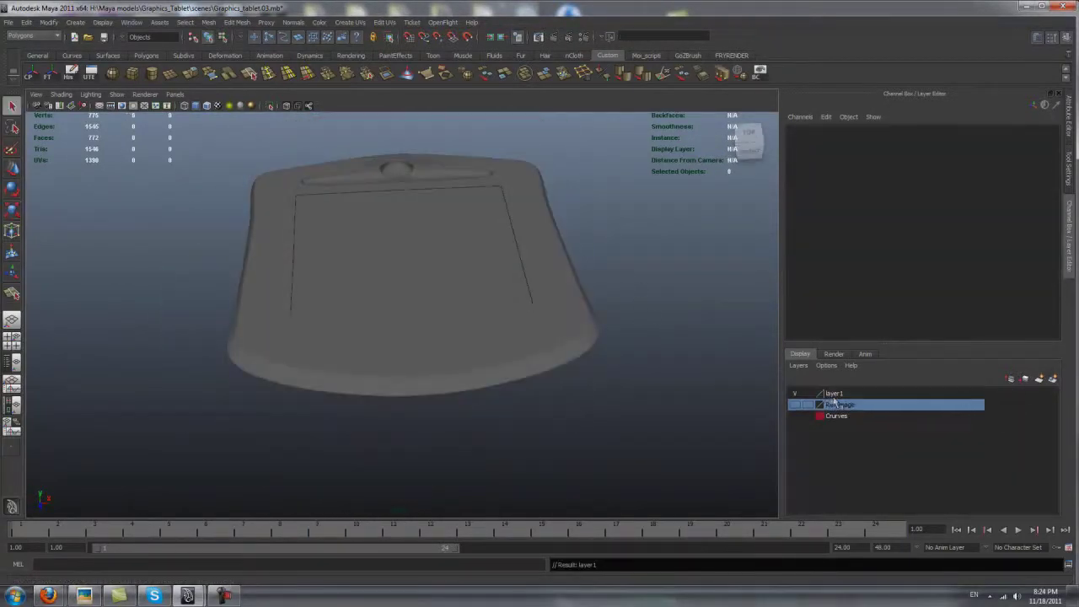
pyautogui.doubleClick(834, 394)
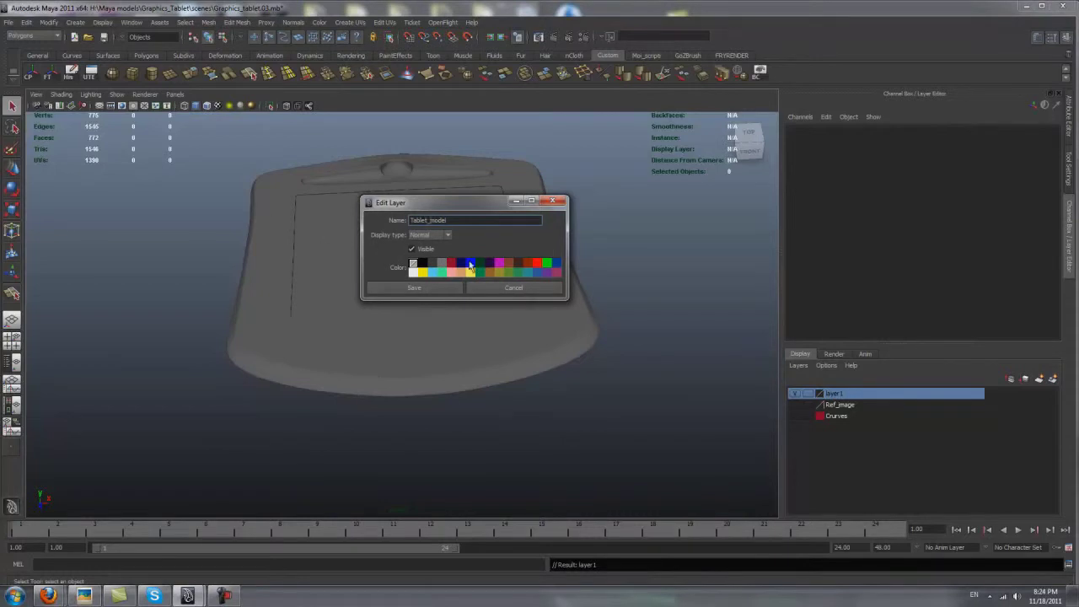
pyautogui.click(435, 289)
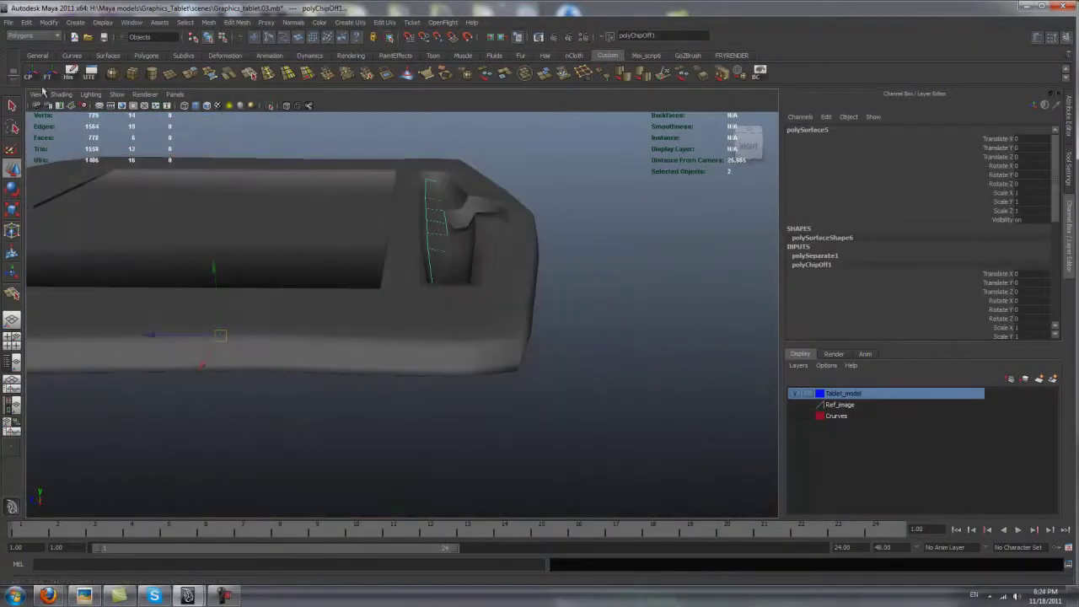
# Hide the Tablet_model layer and extrude the bar's selected end faces.
pyautogui.click(795, 394)
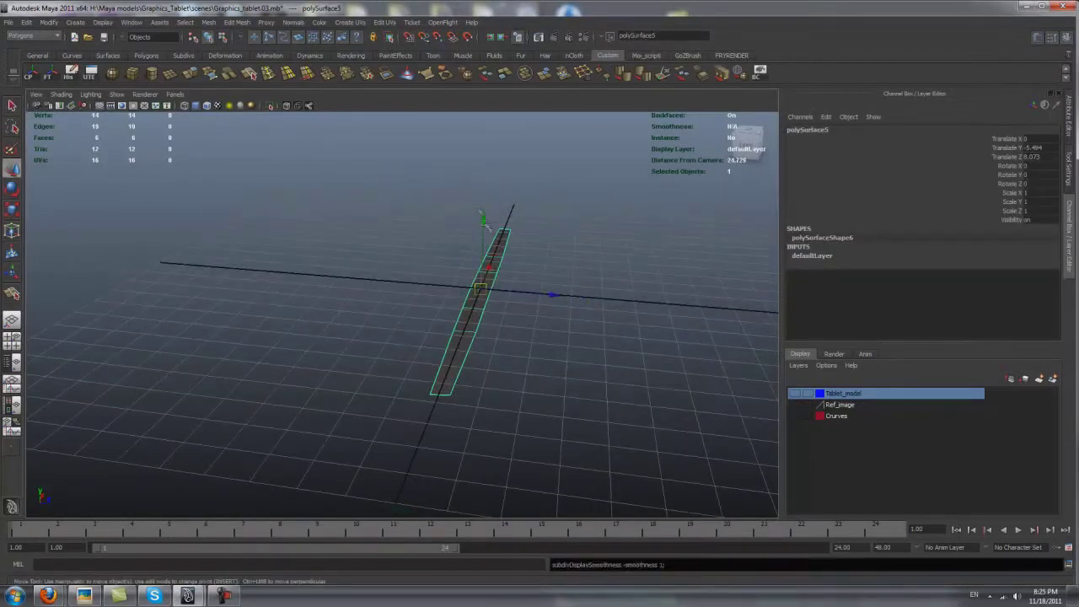
pyautogui.moveTo(487, 224)
pyautogui.keyDown('alt'); pyautogui.mouseDown()
pyautogui.moveTo(373, 299)
pyautogui.moveTo(532, 353)
pyautogui.moveTo(419, 245)
pyautogui.moveTo(400, 354)
pyautogui.moveTo(323, 340)
pyautogui.moveTo(361, 316)
pyautogui.moveTo(440, 351)
pyautogui.mouseUp(); pyautogui.keyUp('alt')
pyautogui.press('r')
pyautogui.hotkey('ctrl', 'e')
# Insert extra edge loops along the bar.
pyautogui.press('y')
pyautogui.doubleClick(12, 292)
pyautogui.click(360, 299)
pyautogui.press('w')
pyautogui.press('F8')
# Frame the octagonal bar and orbit around it to view its ends from several angles.
pyautogui.press('f')
pyautogui.press('r')
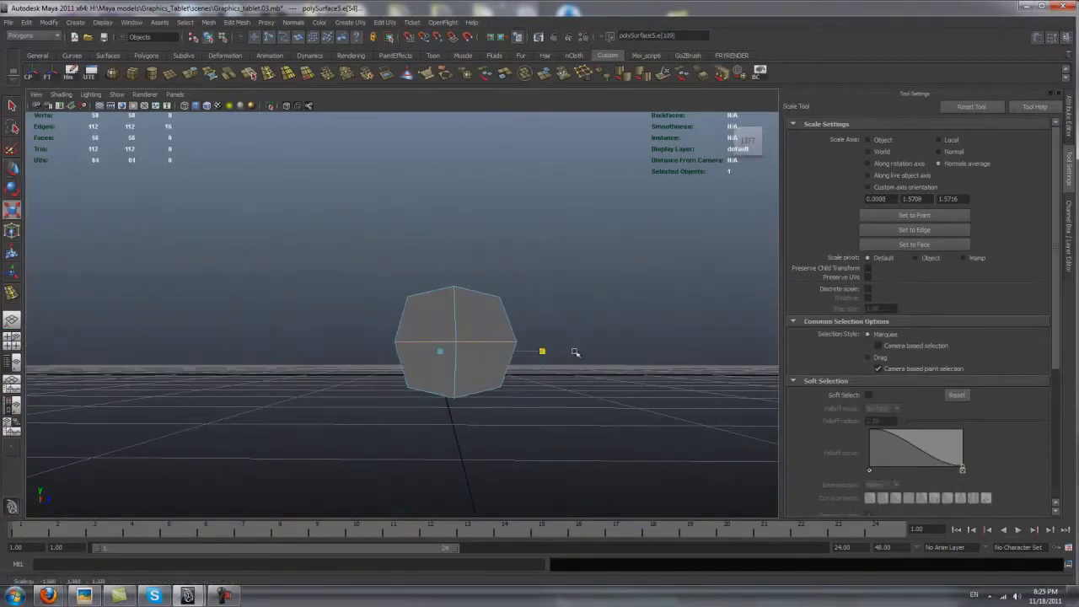
pyautogui.keyDown('alt'); pyautogui.moveTo(574, 351); pyautogui.dragTo(424, 284); pyautogui.keyUp('alt')
pyautogui.keyDown('alt'); pyautogui.moveTo(425, 284); pyautogui.dragTo(381, 320, button='right'); pyautogui.keyUp('alt')
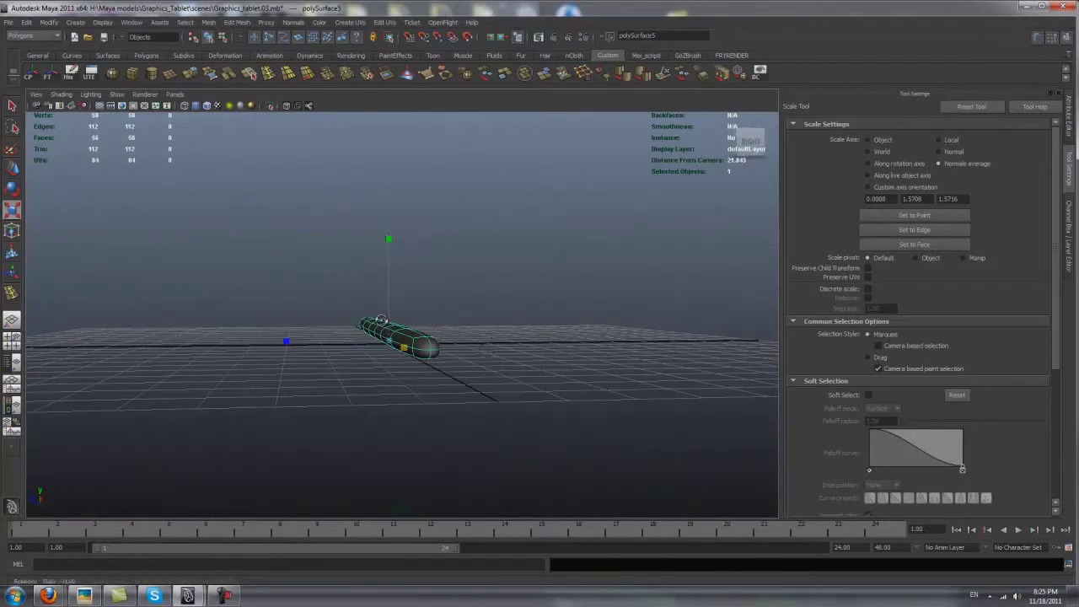
pyautogui.click(385, 223)
pyautogui.keyDown('alt'); pyautogui.moveTo(386, 223); pyautogui.dragTo(421, 333); pyautogui.keyUp('alt')
pyautogui.click(449, 423)
pyautogui.keyDown('alt'); pyautogui.moveTo(449, 424); pyautogui.dragTo(192, 269); pyautogui.keyUp('alt')
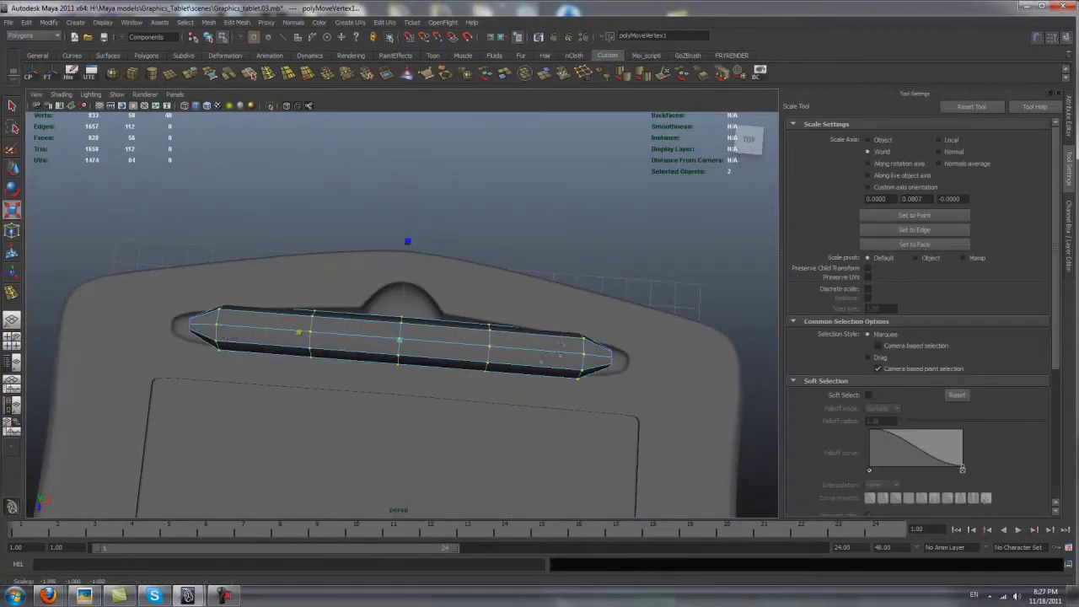
# Select the vertices at the pen's left tip and switch to the four-view layout.
pyautogui.keyDown('alt'); pyautogui.moveTo(581, 356); pyautogui.dragTo(422, 337); pyautogui.keyUp('alt')
pyautogui.click(283, 349)
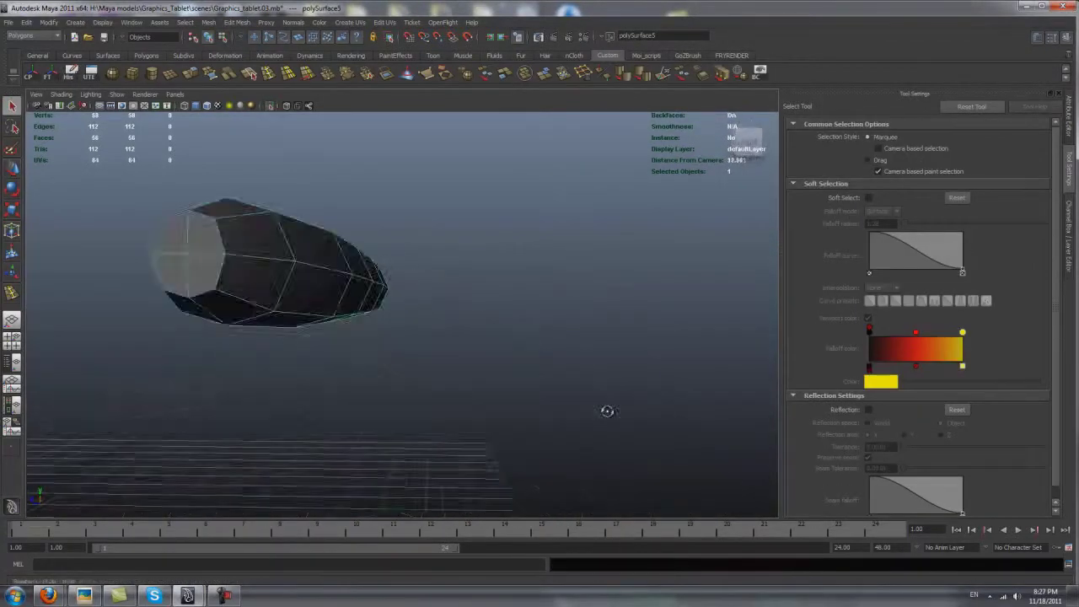
pyautogui.press('space')
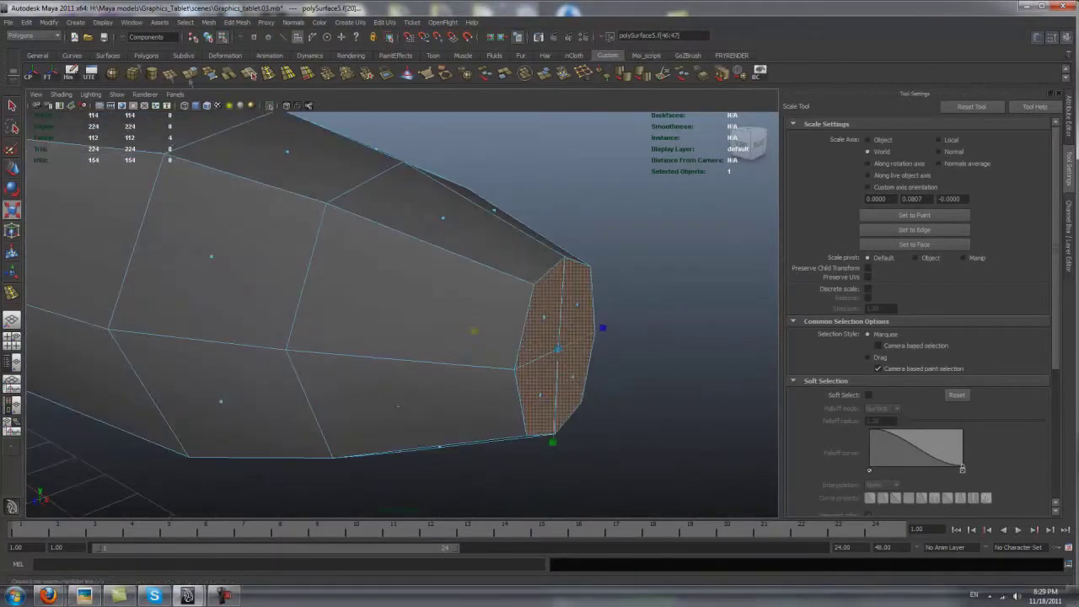
# Extrude the pen's tip face four times, pulling the extrusions outward into a nib.
pyautogui.hotkey('ctrl', 'e')
pyautogui.press('w')
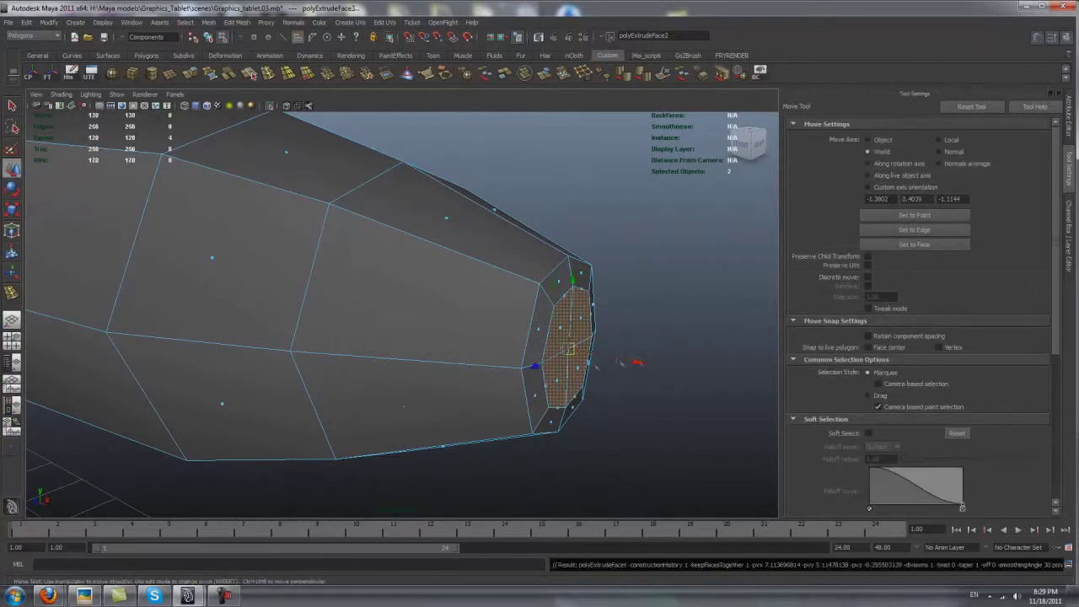
pyautogui.hotkey('ctrl', 'e')
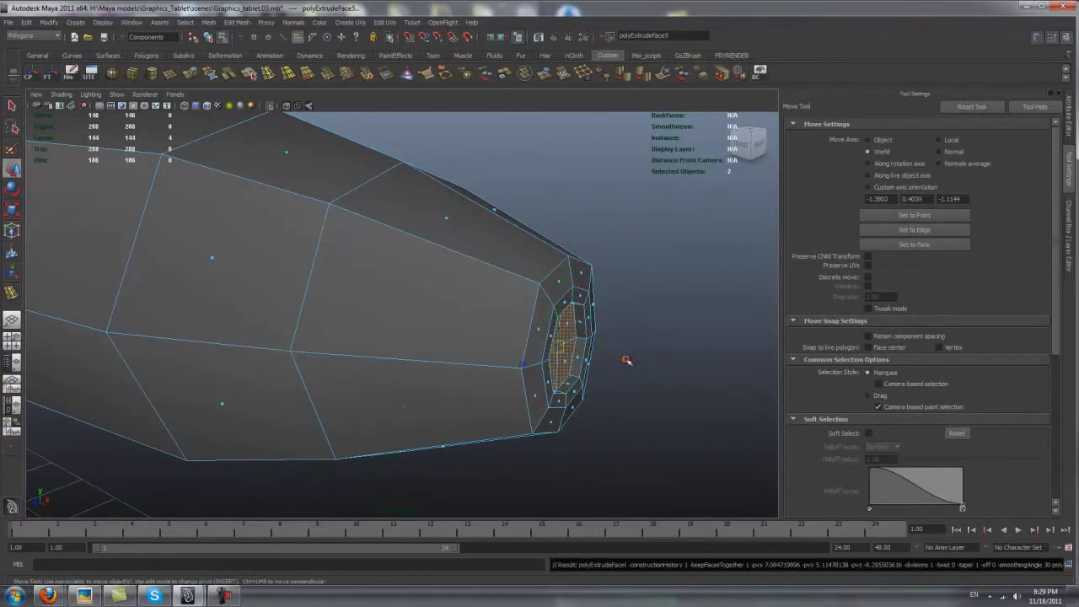
pyautogui.hotkey('ctrl', 'e')
pyautogui.hotkey('ctrl', 'e')
pyautogui.moveTo(565, 343); pyautogui.dragTo(692, 383)
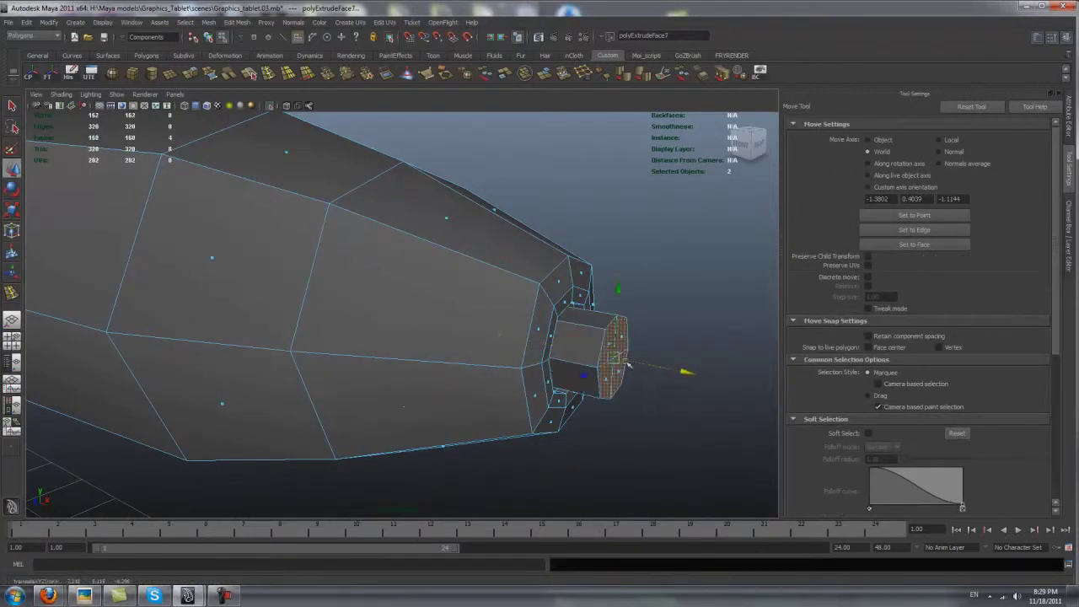
pyautogui.hotkey('ctrl', 'e')
pyautogui.hotkey('ctrl', 'e')
pyautogui.moveTo(628, 365)
pyautogui.mouseDown()
pyautogui.moveTo(708, 370)
pyautogui.moveTo(634, 375)
pyautogui.moveTo(598, 265)
pyautogui.mouseUp()
# Preview the pen smoothed, then average and scale the tip vertices to narrow the nib.
pyautogui.press('F8')
pyautogui.press('3')
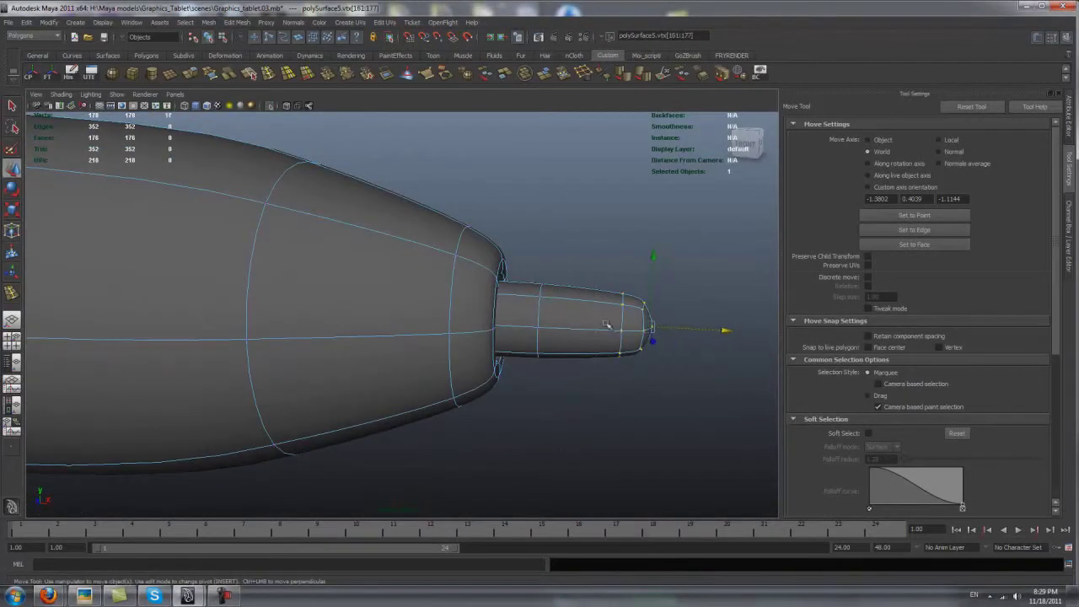
pyautogui.press('g')
pyautogui.press('r')
pyautogui.press('w')
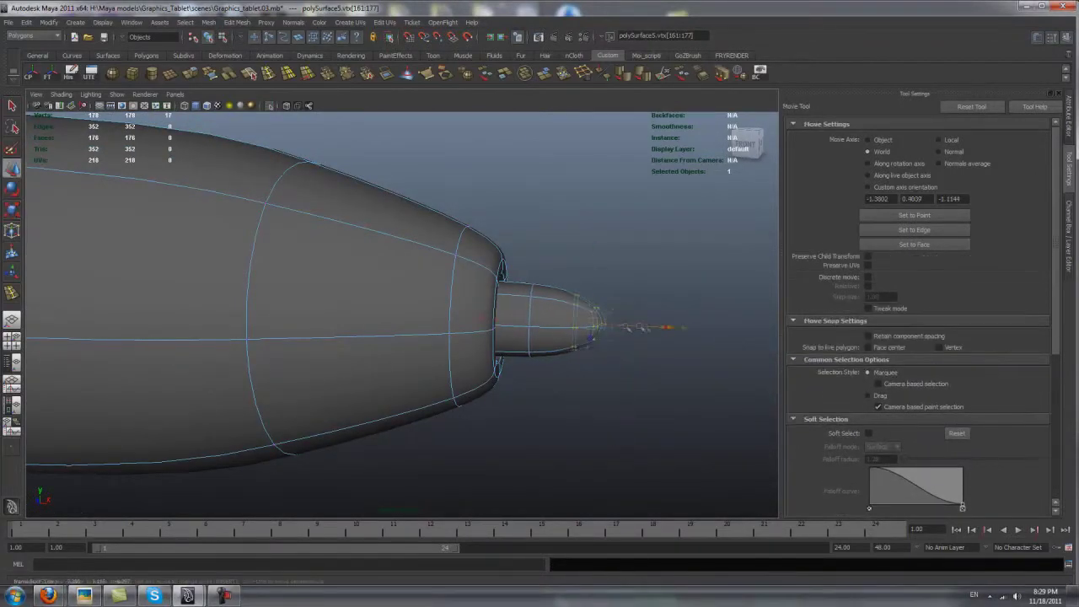
pyautogui.press('r')
pyautogui.hotkey('shift', '.')
pyautogui.keyDown('alt'); pyautogui.moveTo(545, 390); pyautogui.dragTo(406, 381); pyautogui.keyUp('alt')
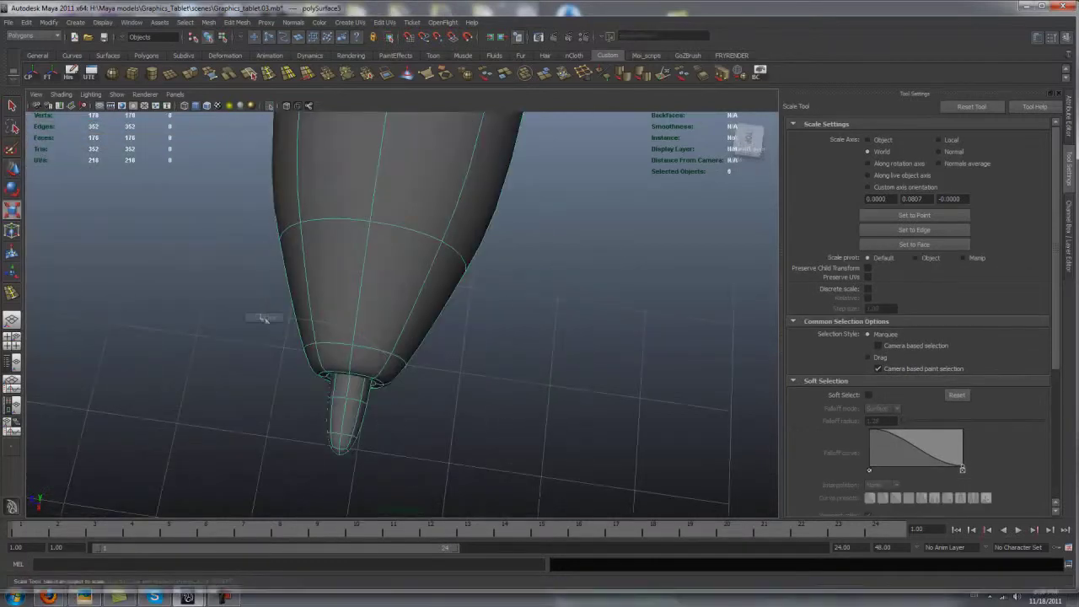
pyautogui.click(552, 379)
pyautogui.moveTo(551, 378)
pyautogui.keyDown('alt'); pyautogui.mouseDown()
pyautogui.moveTo(420, 327)
pyautogui.moveTo(339, 337)
pyautogui.moveTo(400, 335)
pyautogui.mouseUp(); pyautogui.keyUp('alt')
pyautogui.press('F10')
pyautogui.keyDown('shift'); pyautogui.moveTo(400, 335); pyautogui.dragTo(401, 335, button='right'); pyautogui.keyUp('shift')
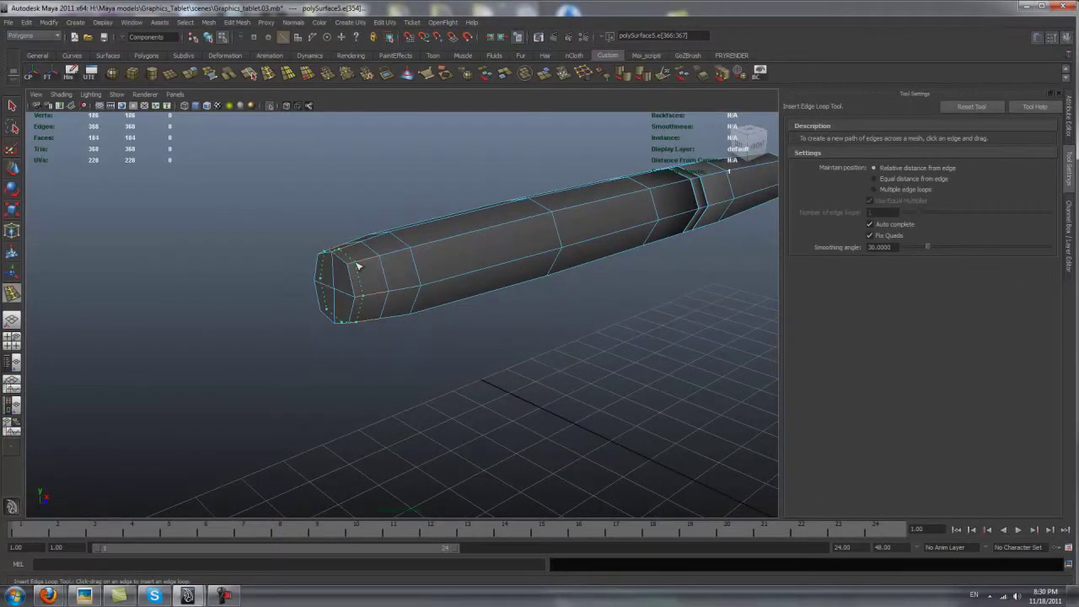
# Extend the pen's end face with three successive extrusions, scaling and moving each.
pyautogui.press('q')
pyautogui.press('F8')
pyautogui.moveTo(355, 266)
pyautogui.keyDown('alt'); pyautogui.mouseDown()
pyautogui.moveTo(450, 364)
pyautogui.moveTo(481, 336)
pyautogui.mouseUp(); pyautogui.keyUp('alt')
pyautogui.press('r')
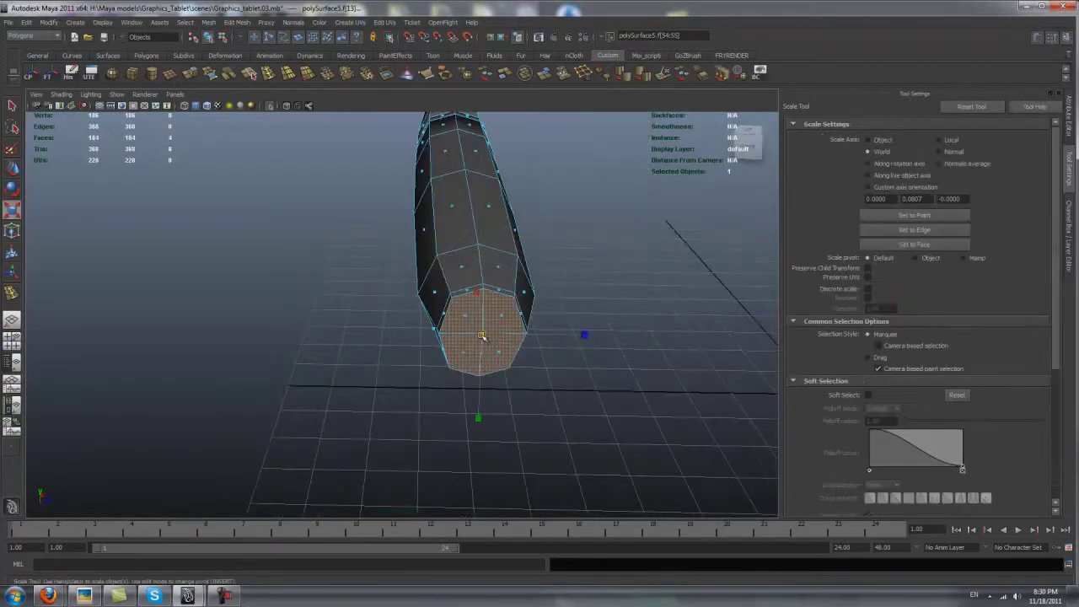
pyautogui.hotkey('ctrl', 'e')
pyautogui.hotkey('ctrl', 'e')
pyautogui.hotkey('ctrl', 'e')
pyautogui.hotkey('ctrl', 'e')
pyautogui.press('w')
pyautogui.moveTo(476, 337)
pyautogui.keyDown('alt'); pyautogui.mouseDown()
pyautogui.moveTo(477, 303)
pyautogui.moveTo(477, 377)
pyautogui.mouseUp(); pyautogui.keyUp('alt')
pyautogui.hotkey('ctrl', 'e')
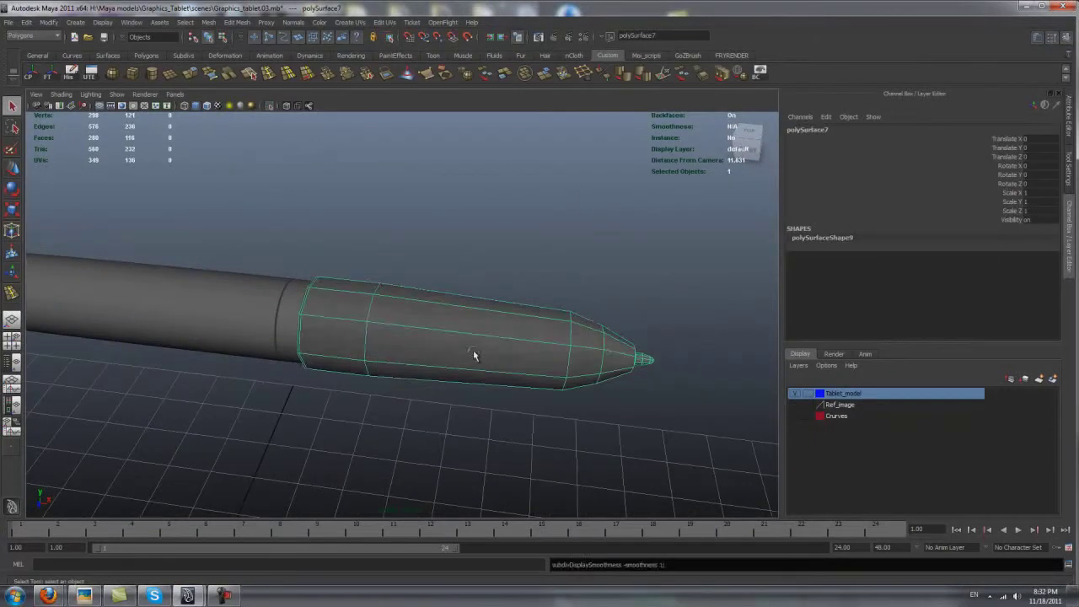
# Add an edge loop near the pen tip and convert the subdivision pen to polygons.
pyautogui.click(509, 338)
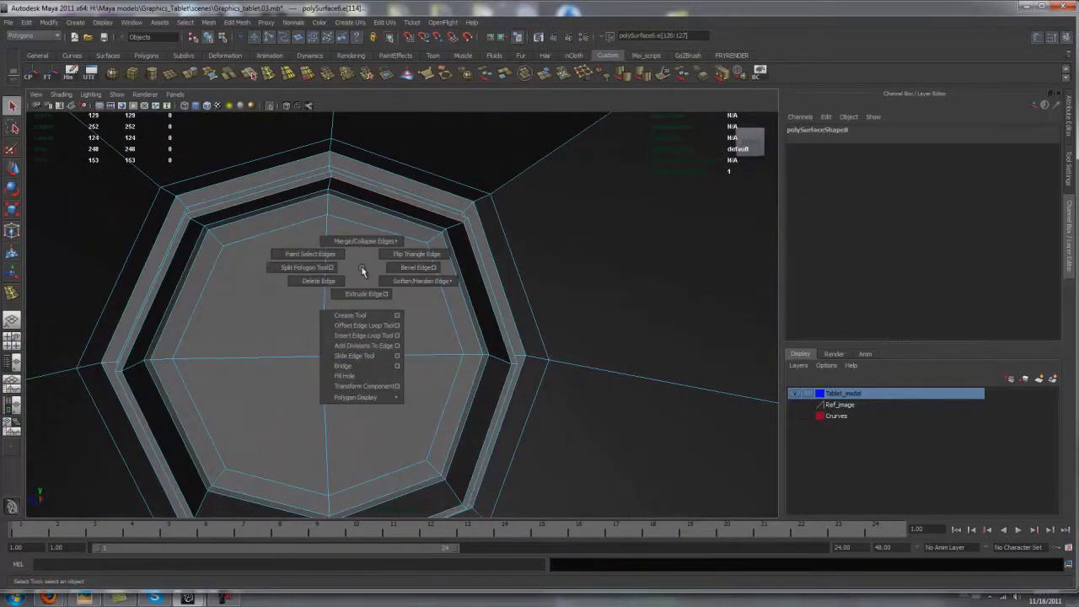
pyautogui.click(240, 22)
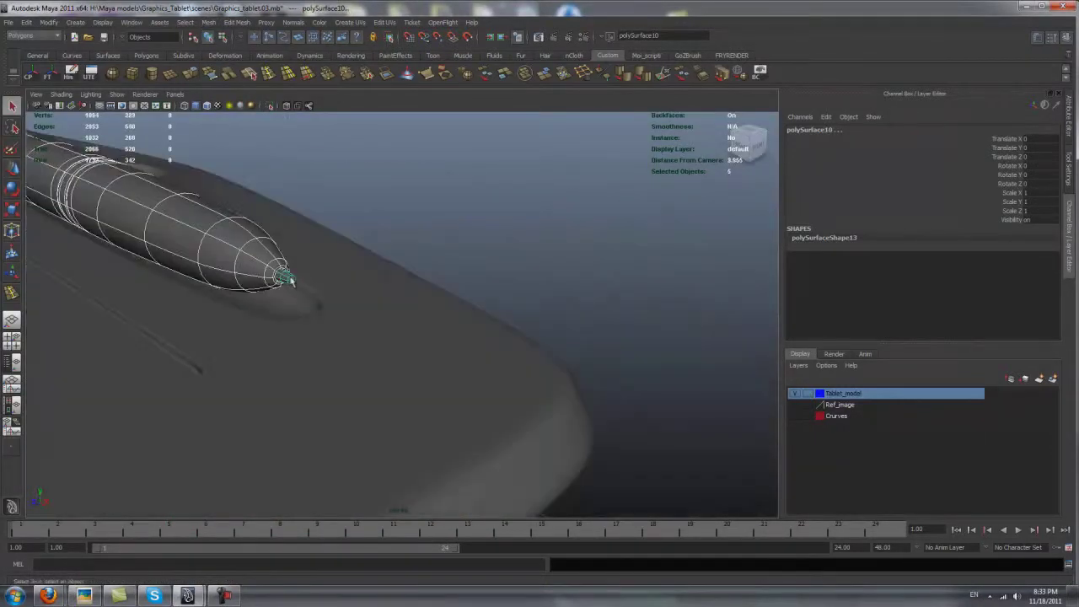
pyautogui.click(48, 22)
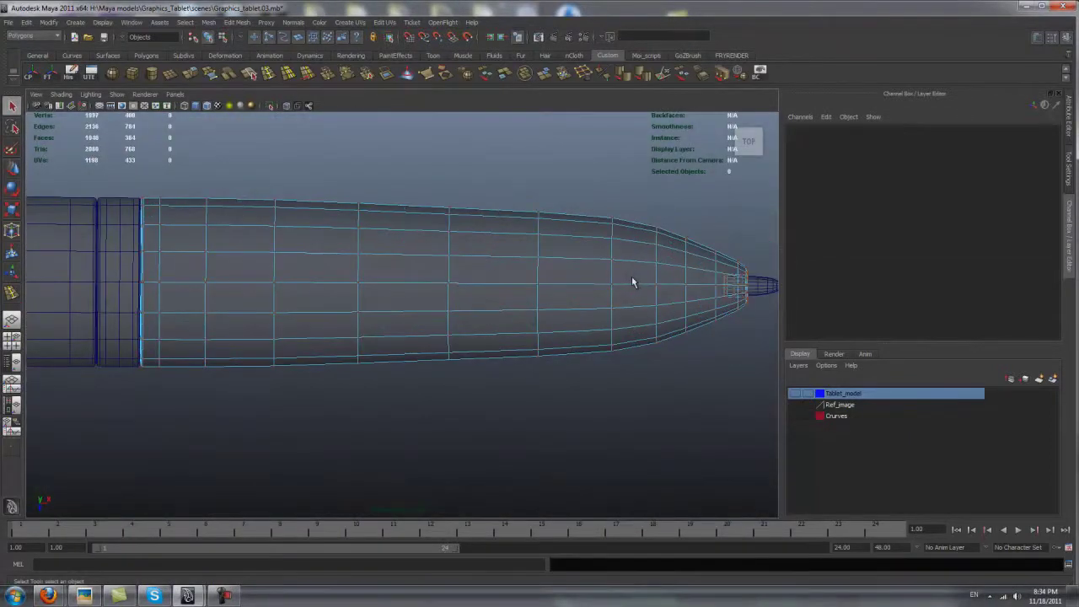
# Finish and commit the last polygon splits on the pen's slot.
pyautogui.scroll(1, 354, 252)
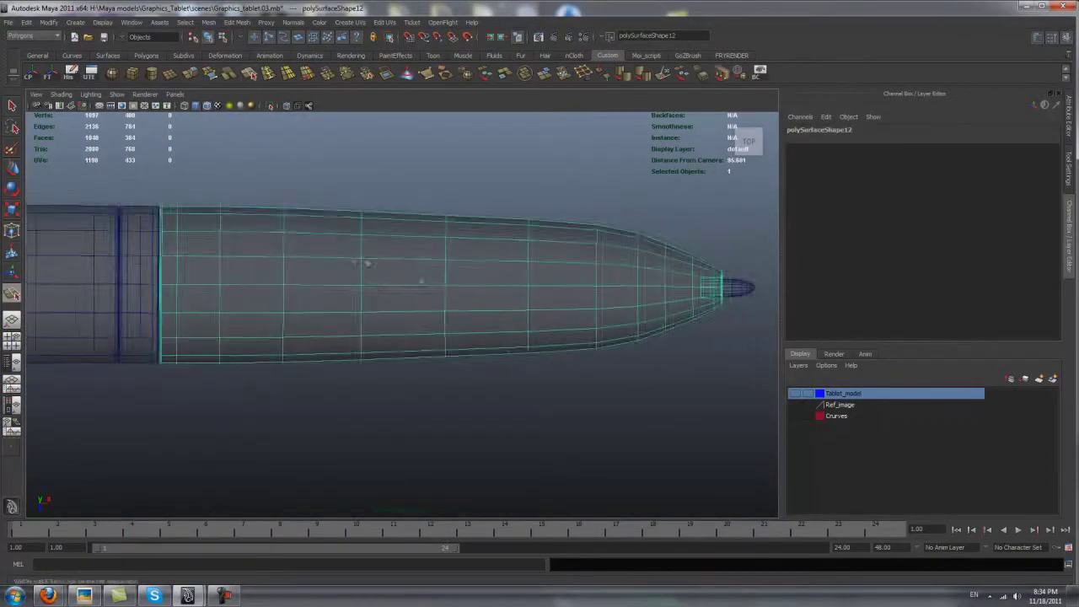
pyautogui.scroll(1, 398, 284)
pyautogui.scroll(-3, 374, 284)
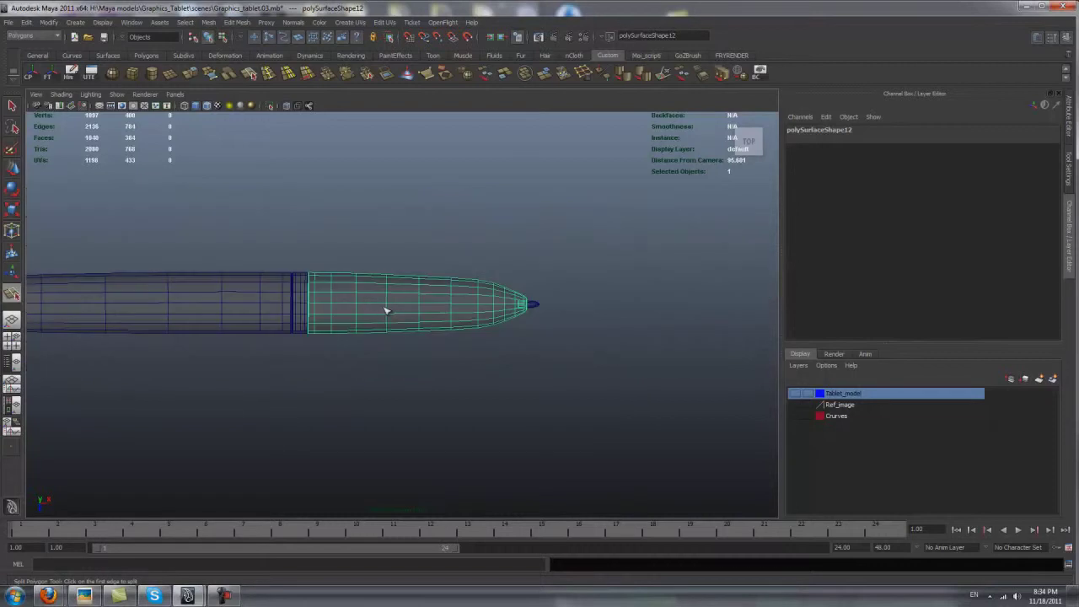
pyautogui.scroll(1, 385, 303)
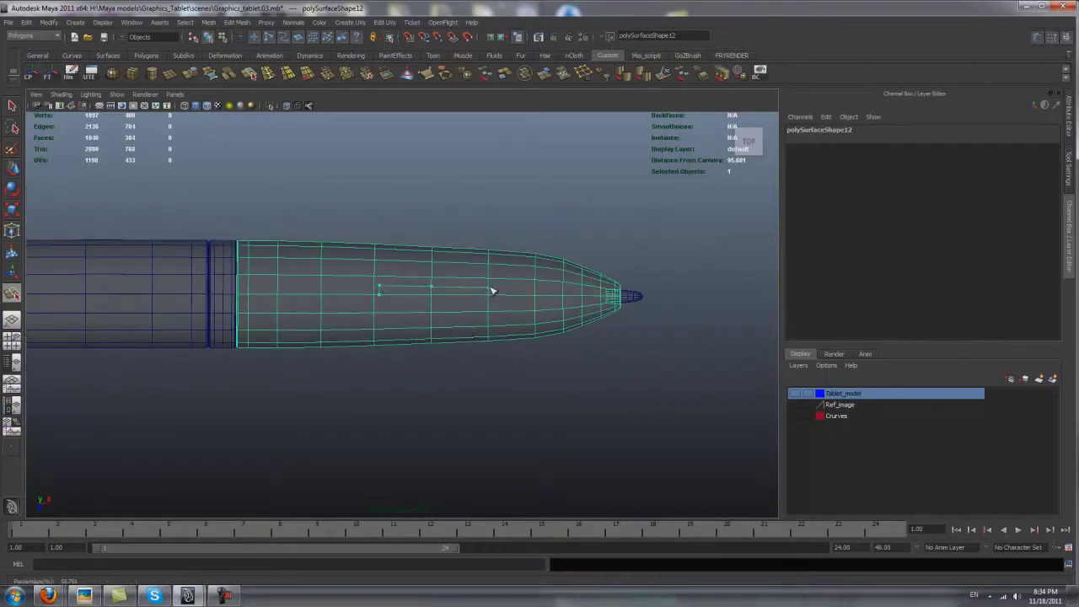
pyautogui.scroll(1, 500, 295)
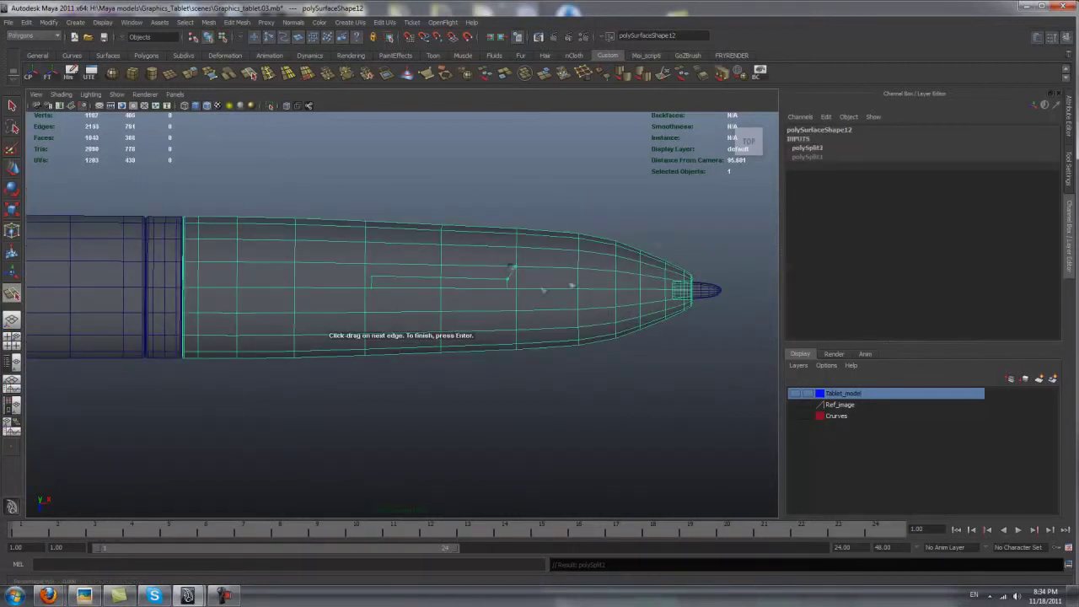
pyautogui.press('Return')
pyautogui.scroll(1, 330, 285)
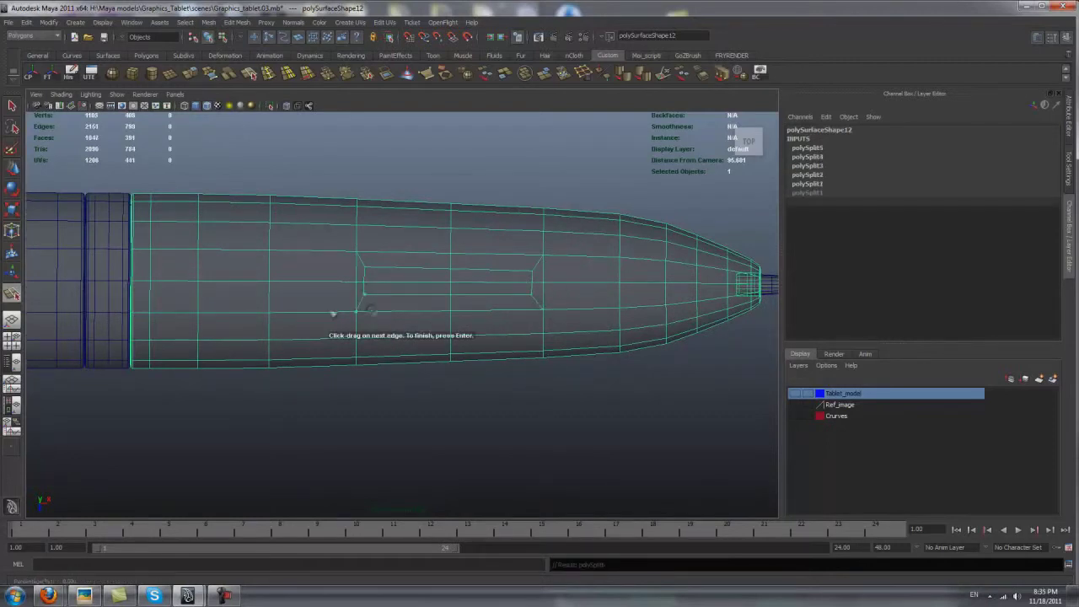
pyautogui.press('Return')
# Extrude the slot faces and extract them as a separate piece, then return to object selection.
pyautogui.press('w')
pyautogui.press('space')
pyautogui.press('space')
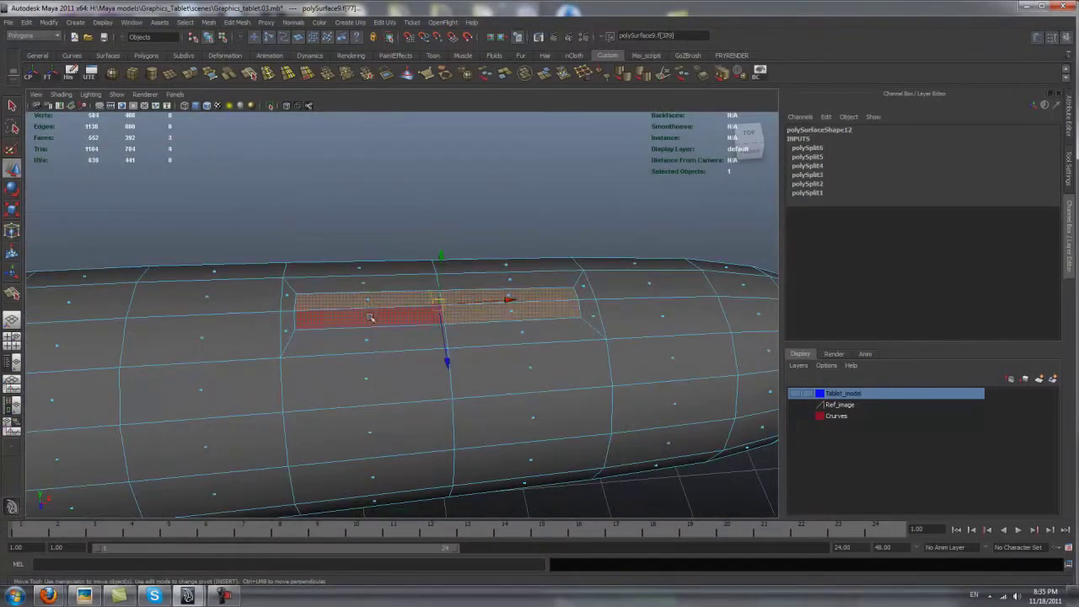
pyautogui.hotkey('ctrl', 'e')
pyautogui.scroll(1, 363, 329)
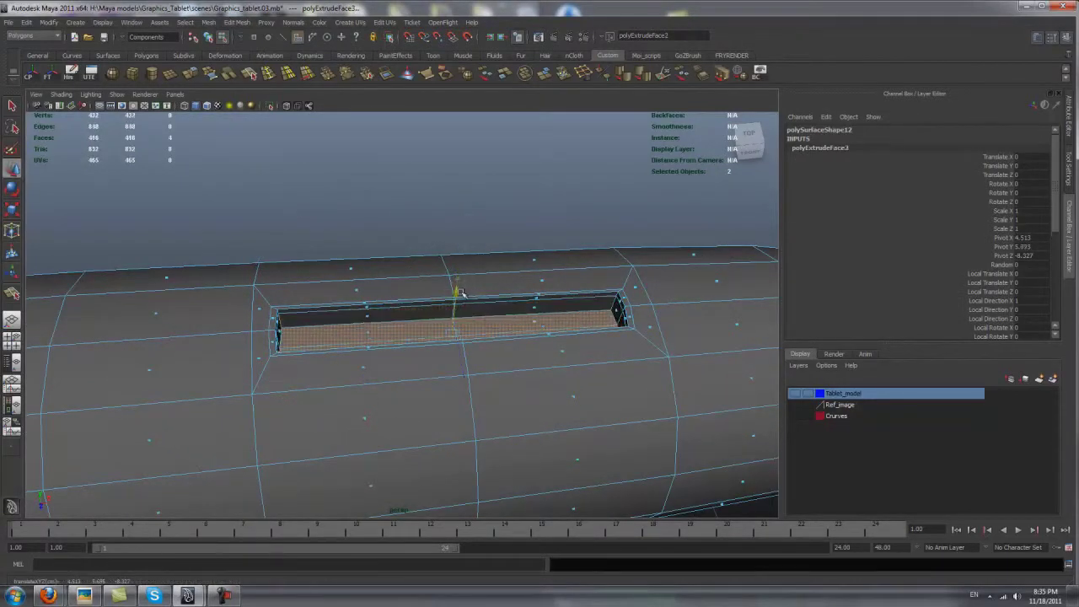
pyautogui.click(211, 22)
pyautogui.click(253, 65)
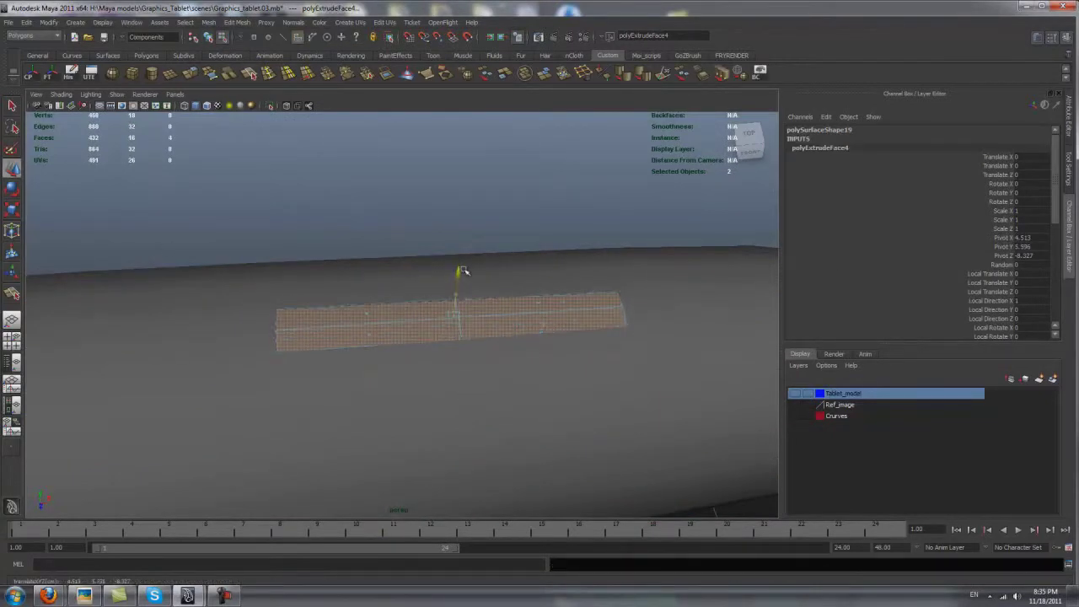
pyautogui.scroll(-2, 368, 301)
pyautogui.press('F8')
pyautogui.scroll(-2, 368, 301)
pyautogui.scroll(3, 405, 333)
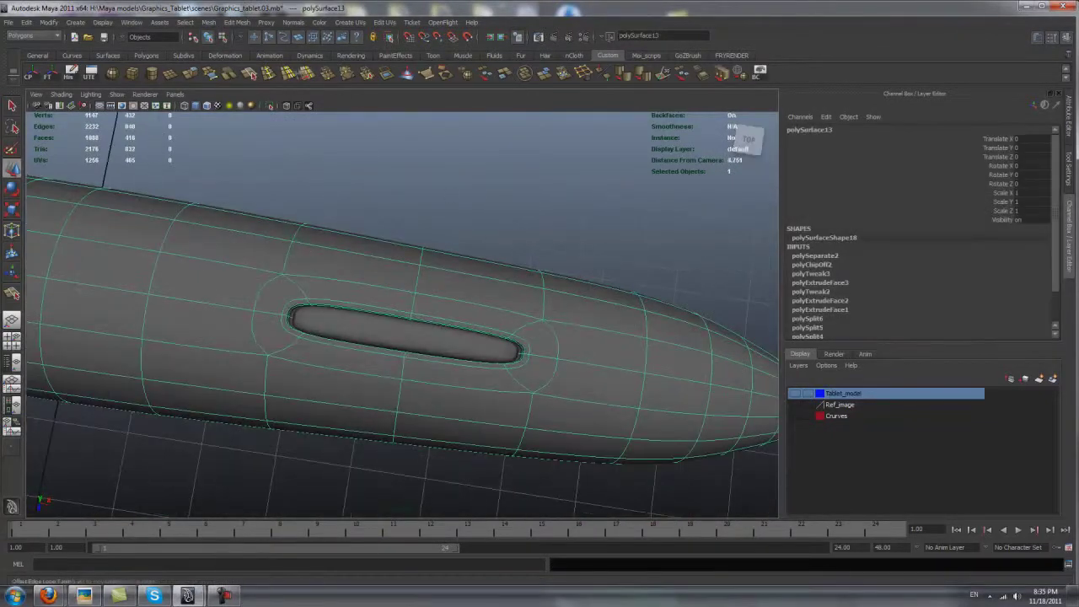
# Insert an edge loop near the left end of the separated slot piece.
pyautogui.keyDown('shift'); pyautogui.moveTo(328, 306); pyautogui.dragTo(329, 286, button='right'); pyautogui.keyUp('shift')
pyautogui.moveTo(317, 309)
pyautogui.mouseDown()
pyautogui.moveTo(518, 354)
pyautogui.moveTo(385, 428)
pyautogui.moveTo(291, 274)
pyautogui.mouseUp()
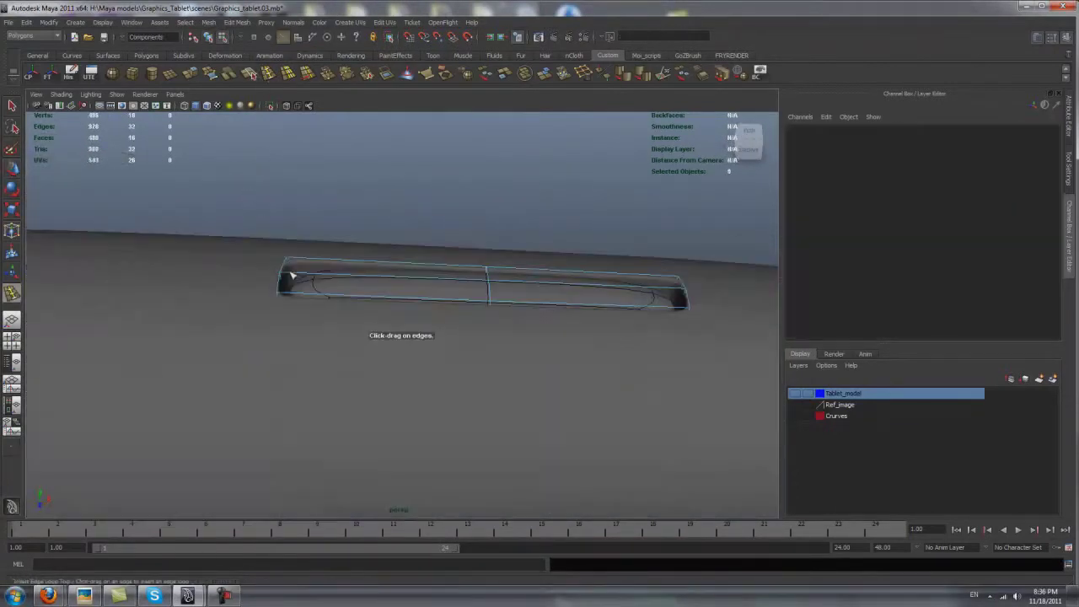
pyautogui.click(321, 274)
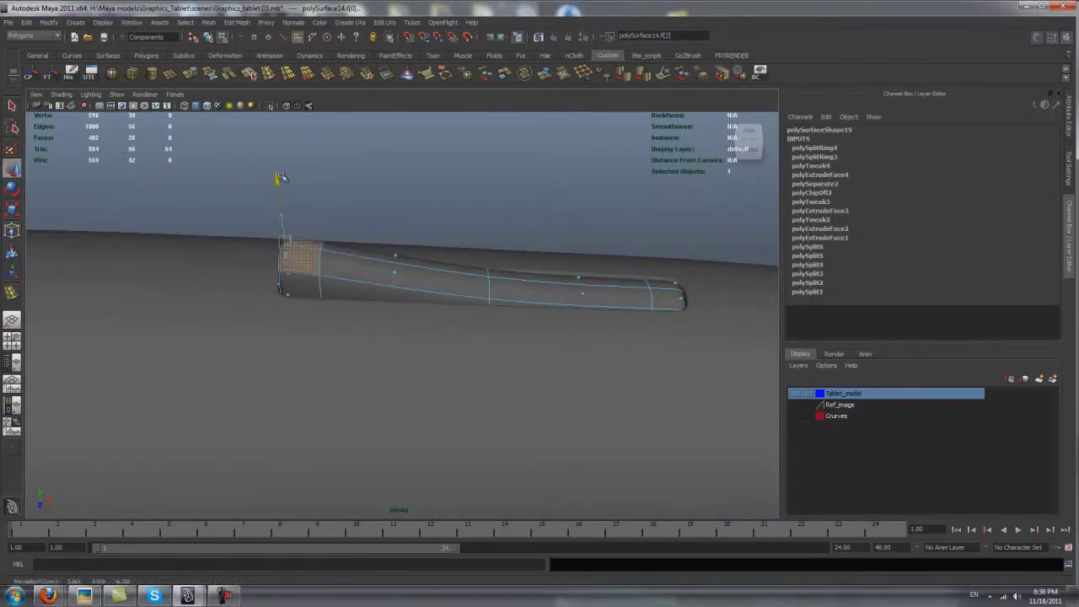
pyautogui.click(281, 174)
pyautogui.keyDown('alt'); pyautogui.moveTo(281, 175); pyautogui.dragTo(371, 271); pyautogui.keyUp('alt')
pyautogui.click(449, 284)
pyautogui.moveTo(450, 283)
pyautogui.keyDown('alt'); pyautogui.mouseDown()
pyautogui.moveTo(478, 253)
pyautogui.moveTo(393, 222)
pyautogui.moveTo(337, 302)
pyautogui.moveTo(610, 320)
pyautogui.moveTo(564, 359)
pyautogui.moveTo(356, 260)
pyautogui.moveTo(277, 310)
pyautogui.mouseUp(); pyautogui.keyUp('alt')
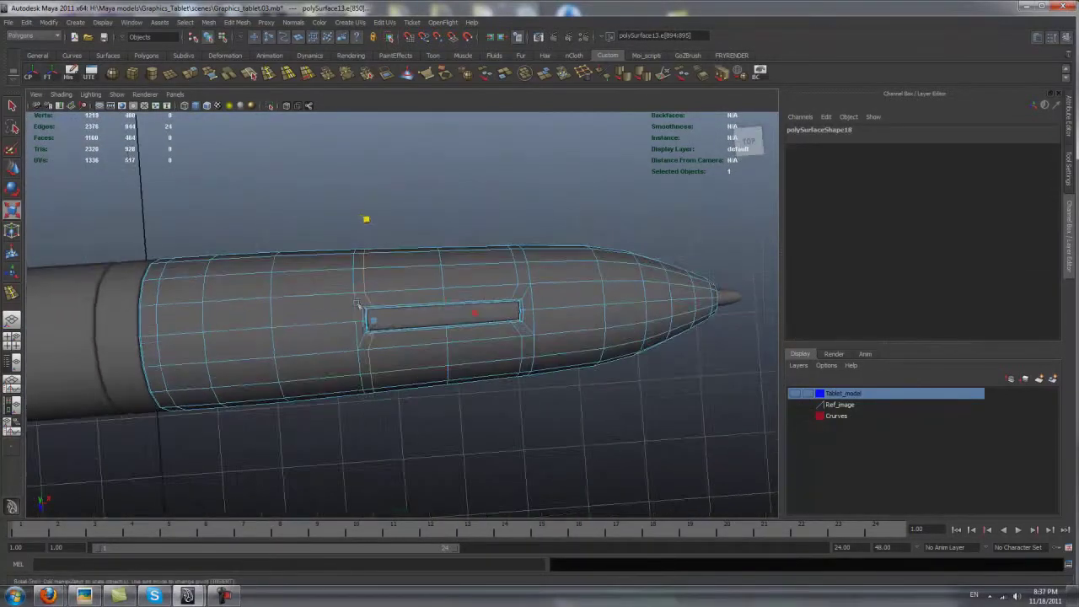
# Slide the edges around the pen's slot, checking them in wireframe and from above.
pyautogui.keyDown('shift'); pyautogui.moveTo(401, 313); pyautogui.dragTo(393, 398, button='right'); pyautogui.keyUp('shift')
pyautogui.press('4')
pyautogui.moveTo(412, 357)
pyautogui.keyDown('alt'); pyautogui.mouseDown()
pyautogui.moveTo(402, 374)
pyautogui.moveTo(396, 337)
pyautogui.mouseUp(); pyautogui.keyUp('alt')
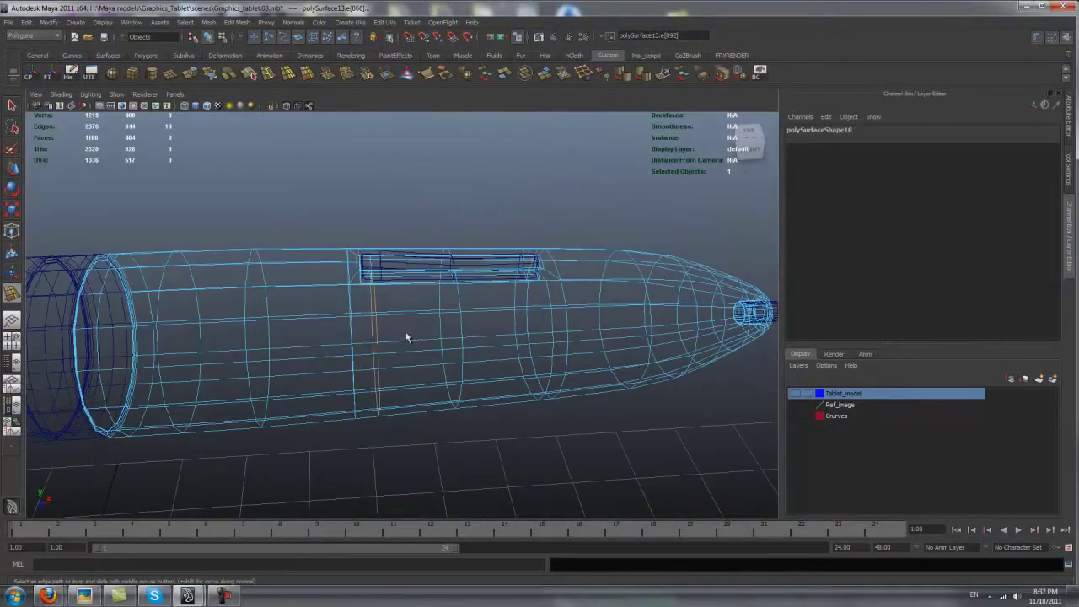
pyautogui.press('5')
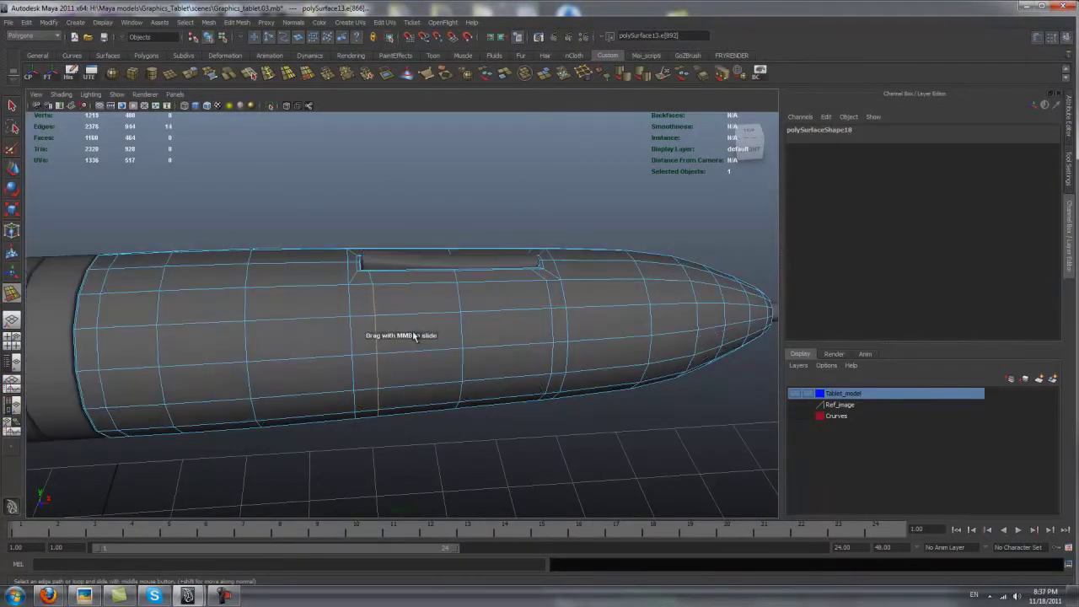
pyautogui.keyDown('alt'); pyautogui.moveTo(410, 339); pyautogui.dragTo(380, 354); pyautogui.keyUp('alt')
pyautogui.moveTo(380, 354)
pyautogui.keyDown('alt'); pyautogui.mouseDown(button='right')
pyautogui.moveTo(371, 346)
pyautogui.moveTo(414, 397)
pyautogui.mouseUp(button='right'); pyautogui.keyUp('alt')
pyautogui.press('w')
pyautogui.keyDown('alt'); pyautogui.moveTo(414, 397); pyautogui.dragTo(514, 344); pyautogui.keyUp('alt')
# Frame the pen and select its button piece together with the button's ring.
pyautogui.keyDown('shift'); pyautogui.moveTo(515, 344); pyautogui.dragTo(510, 419, button='right'); pyautogui.keyUp('shift')
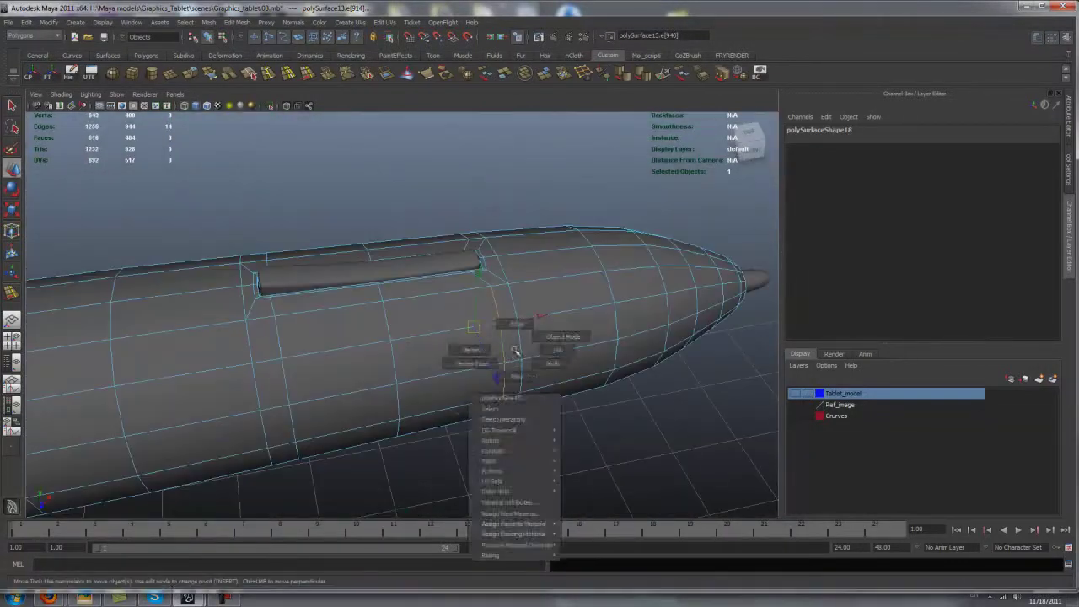
pyautogui.moveTo(511, 419)
pyautogui.keyDown('alt'); pyautogui.mouseDown()
pyautogui.moveTo(451, 404)
pyautogui.moveTo(589, 202)
pyautogui.mouseUp(); pyautogui.keyUp('alt')
pyautogui.click(590, 202)
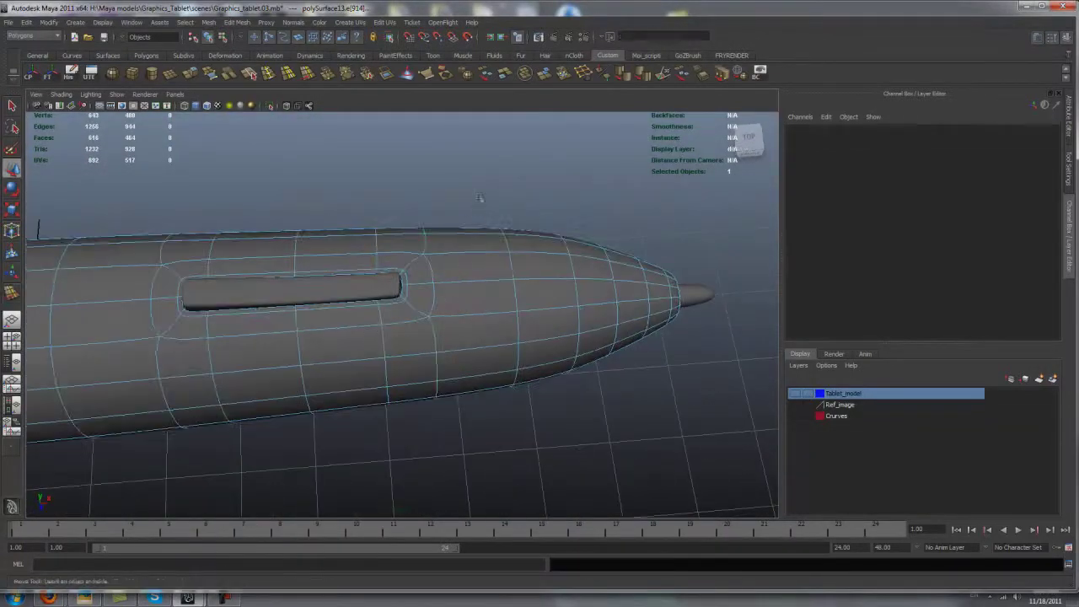
pyautogui.keyDown('alt'); pyautogui.moveTo(590, 203); pyautogui.dragTo(540, 253, button='right'); pyautogui.keyUp('alt')
pyautogui.click(515, 313)
pyautogui.press('f')
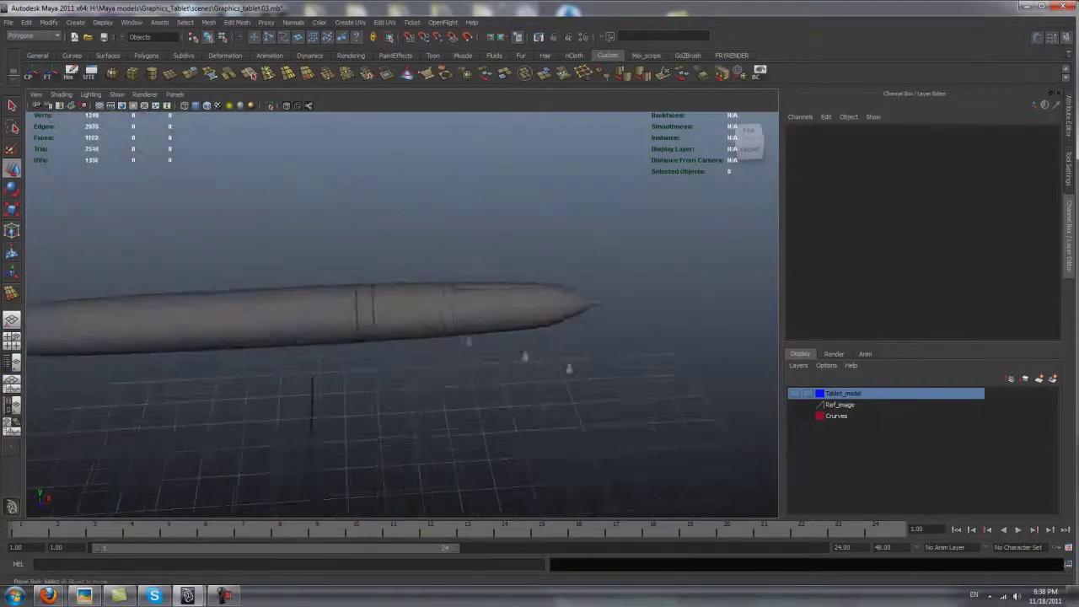
pyautogui.press('5')
pyautogui.moveTo(515, 313)
pyautogui.keyDown('alt'); pyautogui.mouseDown()
pyautogui.moveTo(361, 236)
pyautogui.moveTo(294, 356)
pyautogui.moveTo(404, 392)
pyautogui.mouseUp(); pyautogui.keyUp('alt')
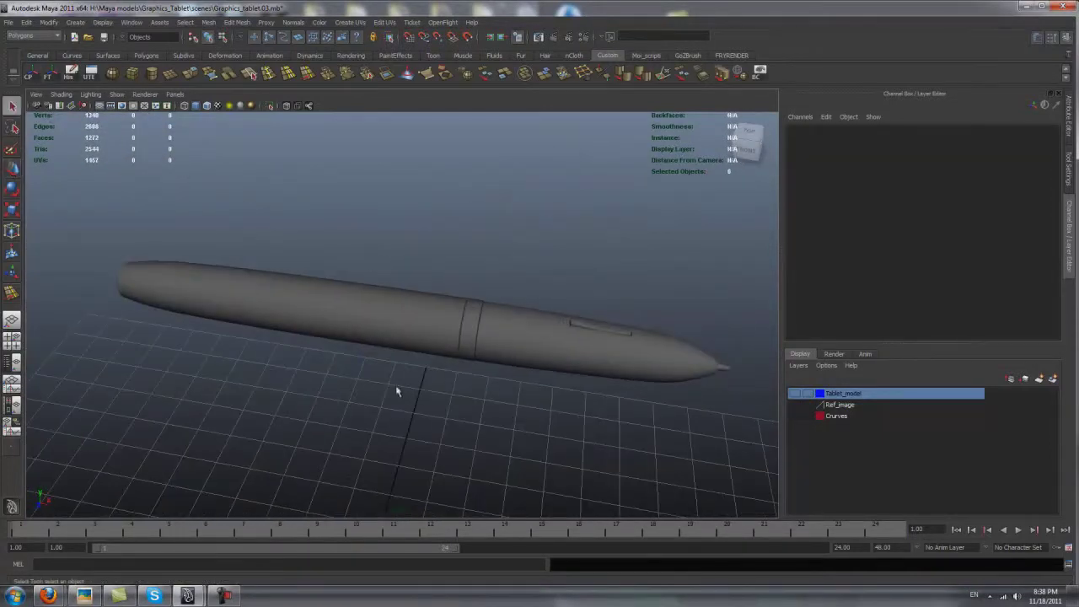
pyautogui.click(578, 328)
pyautogui.keyDown('shift'); pyautogui.click(469, 328); pyautogui.keyUp('shift')
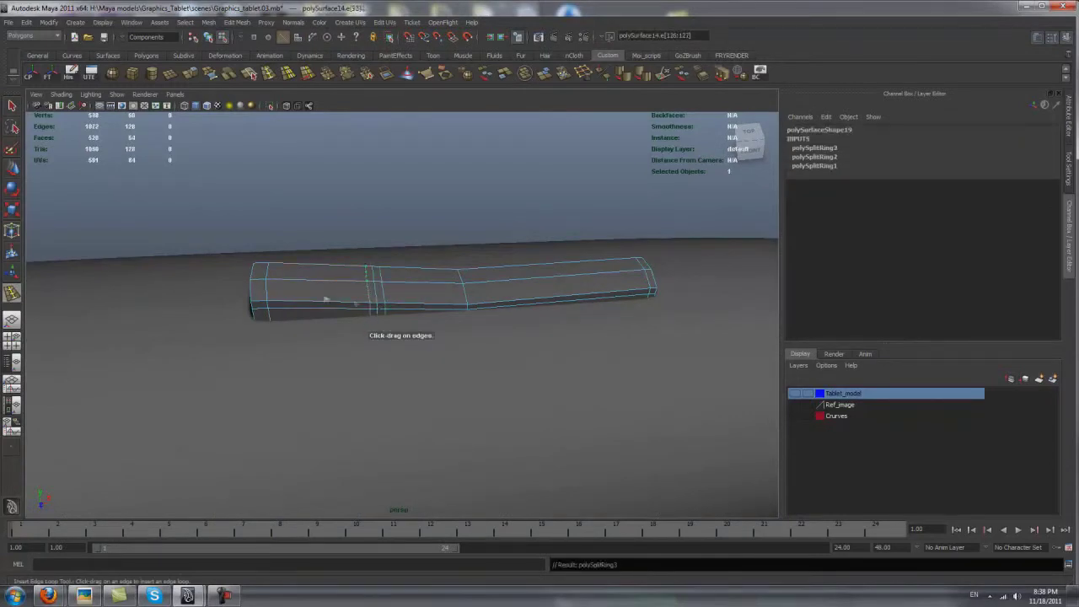
# Insert edge loops across the slot piece and slide them into place for the grooves.
pyautogui.click(369, 308)
pyautogui.scroll(3, 385, 282)
pyautogui.moveTo(385, 281)
pyautogui.keyDown('alt'); pyautogui.mouseDown()
pyautogui.moveTo(450, 300)
pyautogui.moveTo(469, 265)
pyautogui.mouseUp(); pyautogui.keyUp('alt')
pyautogui.press('4')
pyautogui.moveTo(363, 283)
pyautogui.mouseDown()
pyautogui.moveTo(415, 275)
pyautogui.moveTo(441, 298)
pyautogui.mouseUp()
pyautogui.click(374, 330)
pyautogui.keyDown('alt'); pyautogui.moveTo(373, 330); pyautogui.dragTo(469, 308); pyautogui.keyUp('alt')
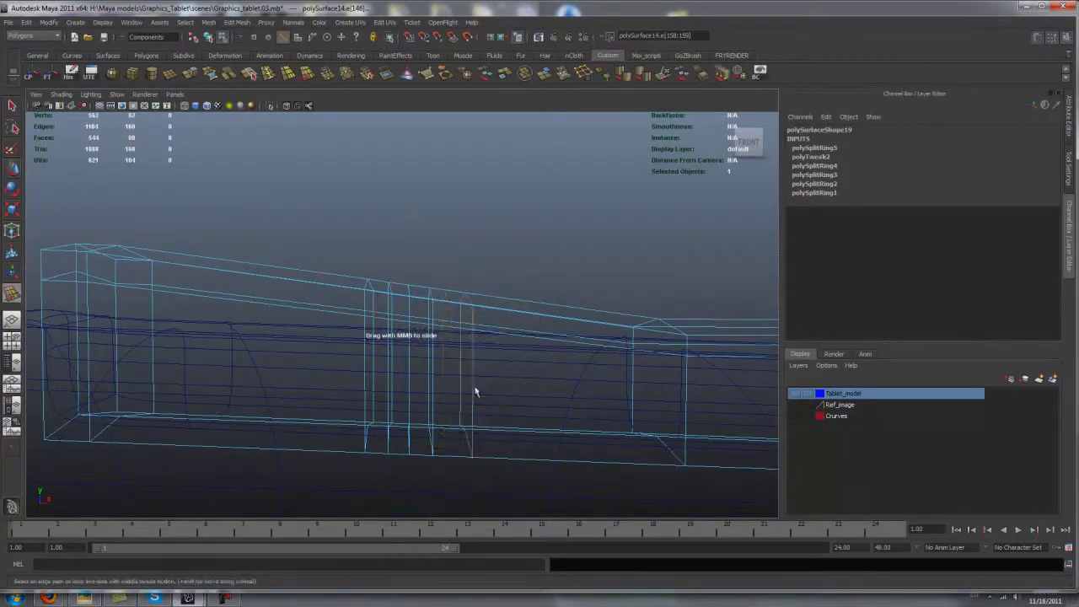
pyautogui.press('5')
pyautogui.scroll(3, 446, 368)
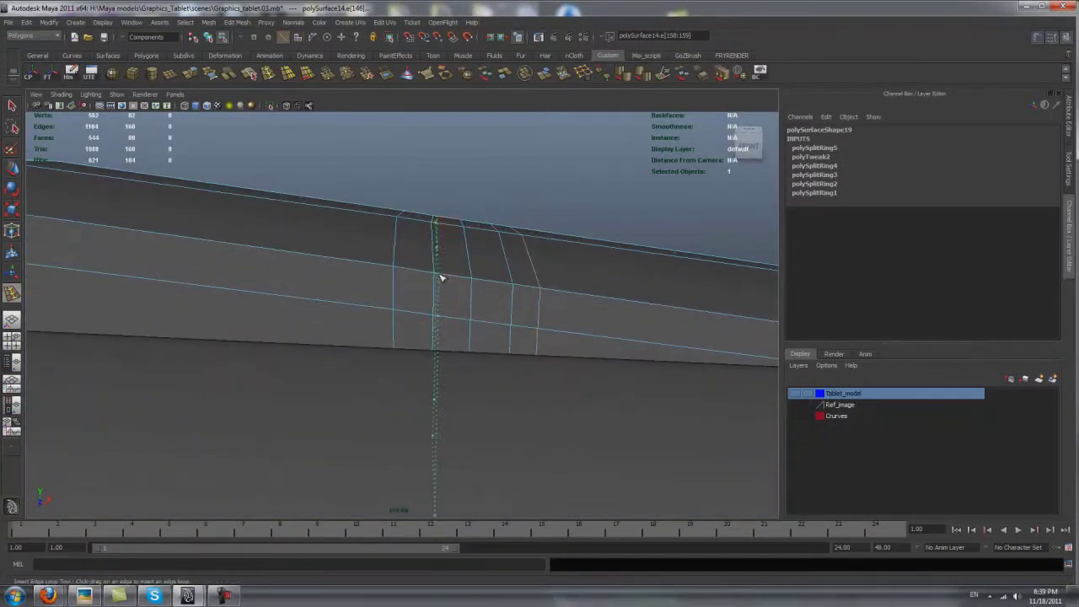
# Add one more groove edge loop and check the faces between loops in smooth preview.
pyautogui.click(393, 266)
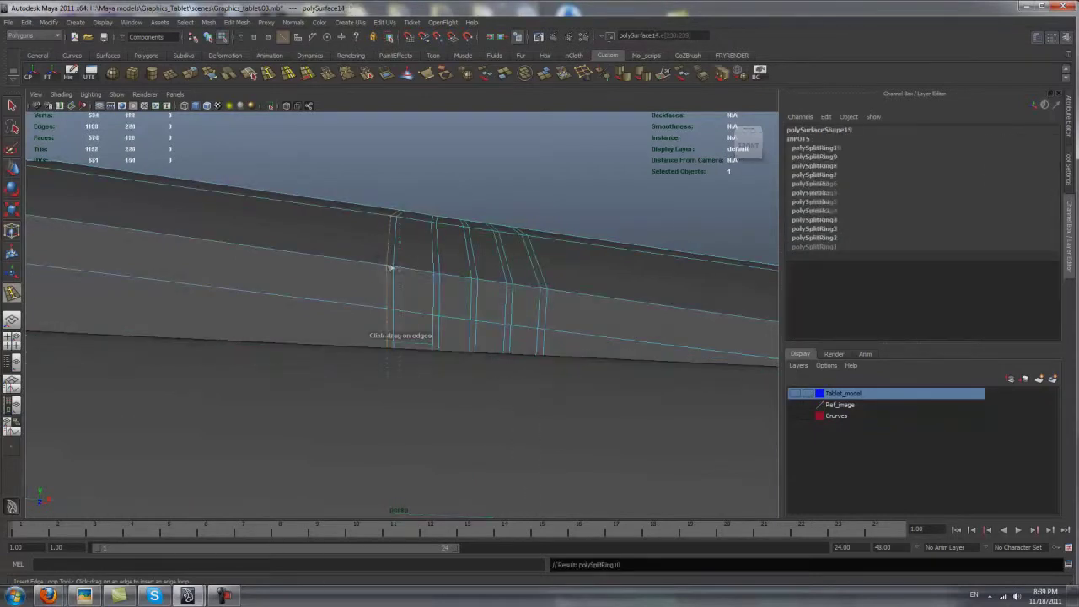
pyautogui.keyDown('alt'); pyautogui.moveTo(393, 267); pyautogui.dragTo(392, 313); pyautogui.keyUp('alt')
pyautogui.press('w')
pyautogui.moveTo(383, 198); pyautogui.dragTo(455, 244)
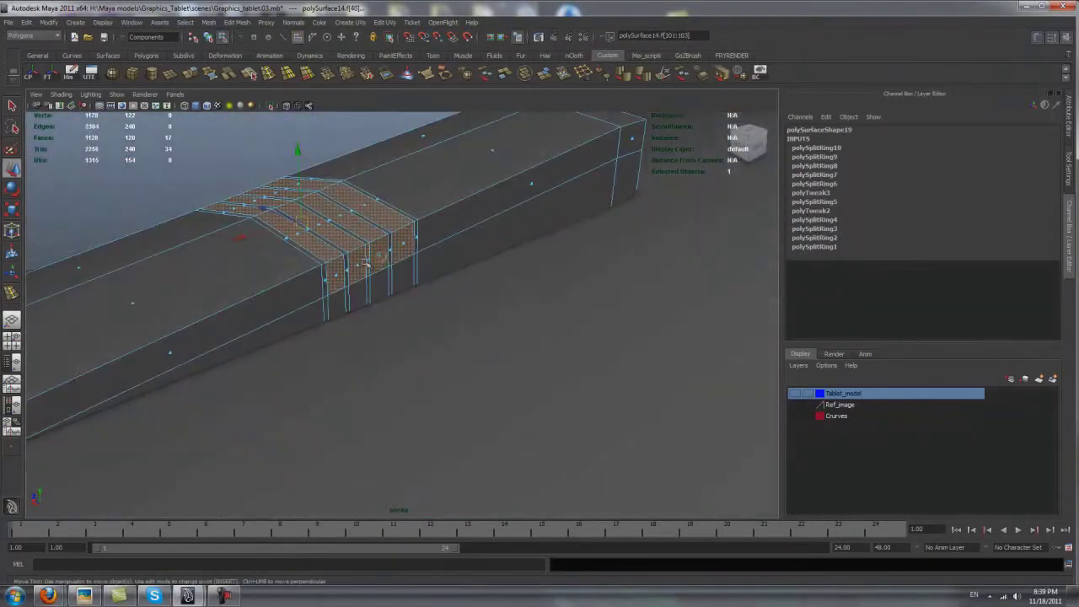
pyautogui.keyDown('alt'); pyautogui.moveTo(496, 201); pyautogui.dragTo(548, 306); pyautogui.keyUp('alt')
pyautogui.click(549, 305)
pyautogui.press('3')
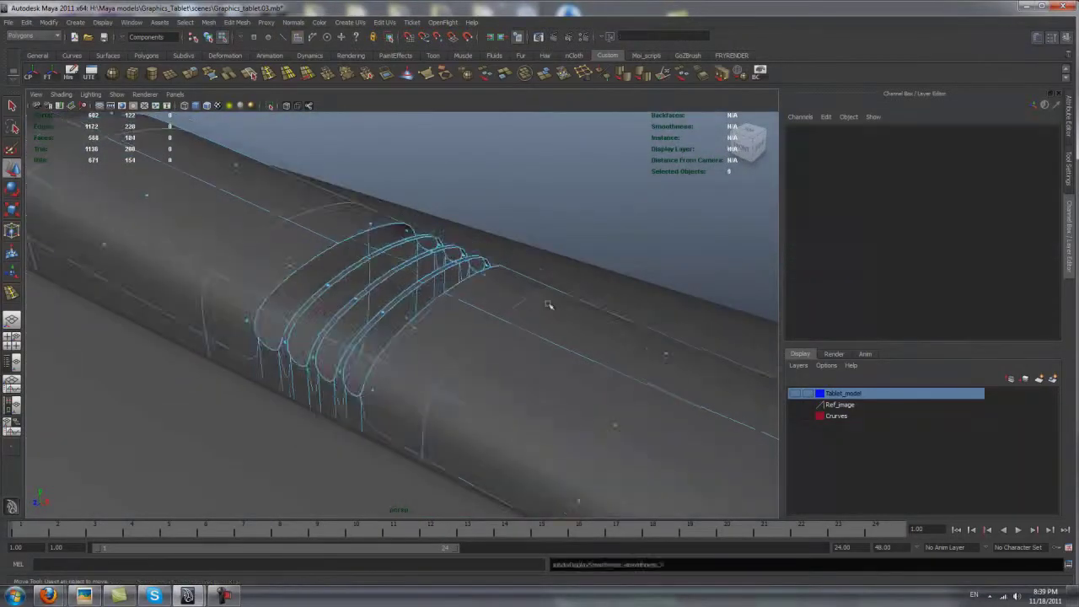
pyautogui.press('1')
pyautogui.press('F8')
# Append faces bridging the open sides of the grooves.
pyautogui.keyDown('shift'); pyautogui.moveTo(455, 263); pyautogui.dragTo(422, 257, button='right'); pyautogui.keyUp('shift')
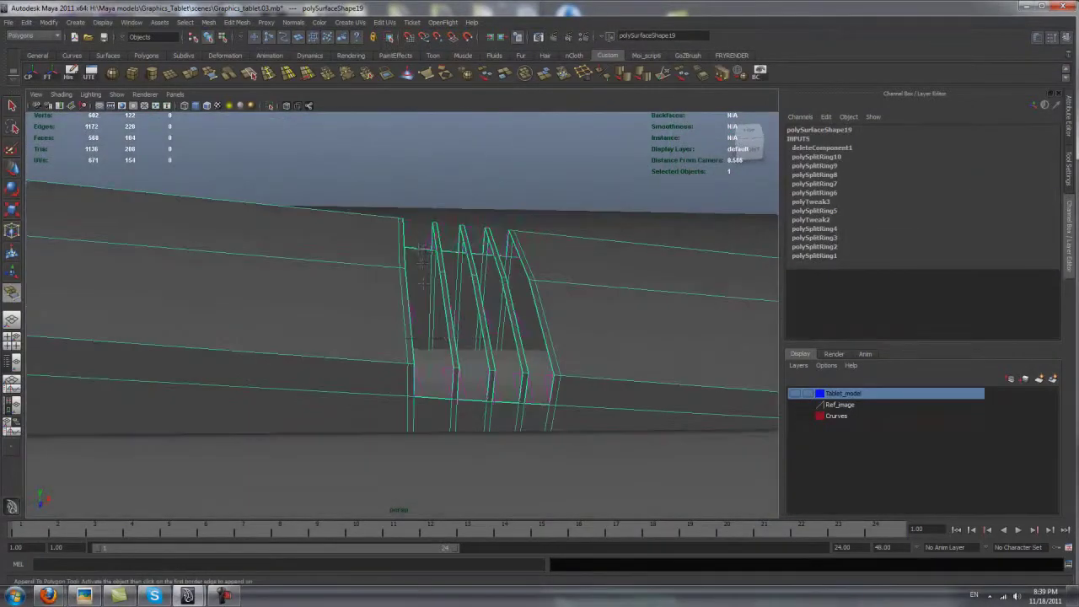
pyautogui.press('Return')
pyautogui.keyDown('alt'); pyautogui.moveTo(428, 395); pyautogui.dragTo(446, 320); pyautogui.keyUp('alt')
pyautogui.click(425, 312)
pyautogui.click(455, 312)
pyautogui.press('Return')
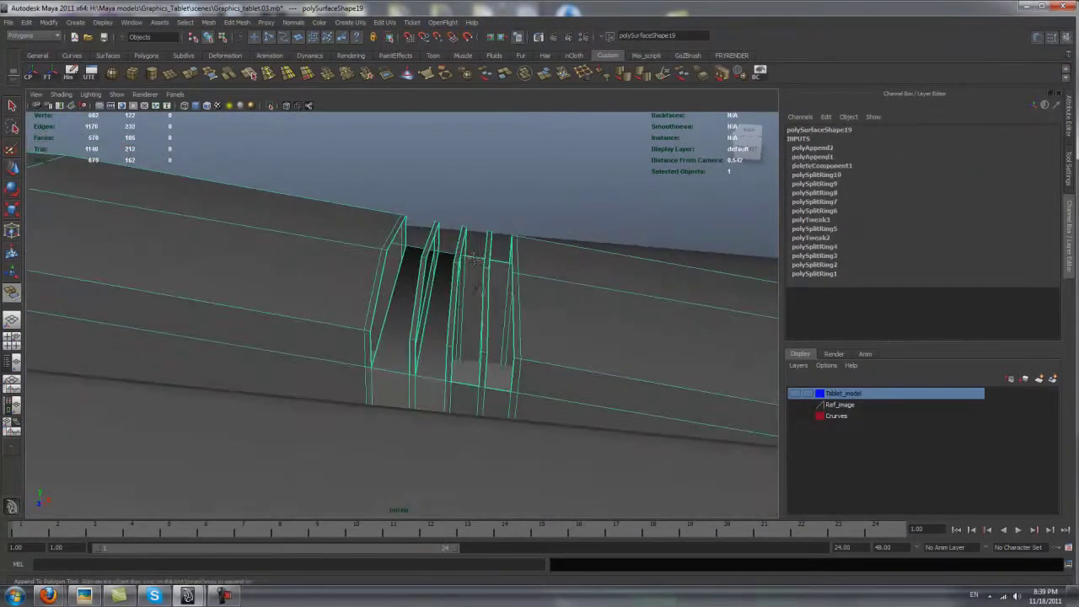
pyautogui.press('Return')
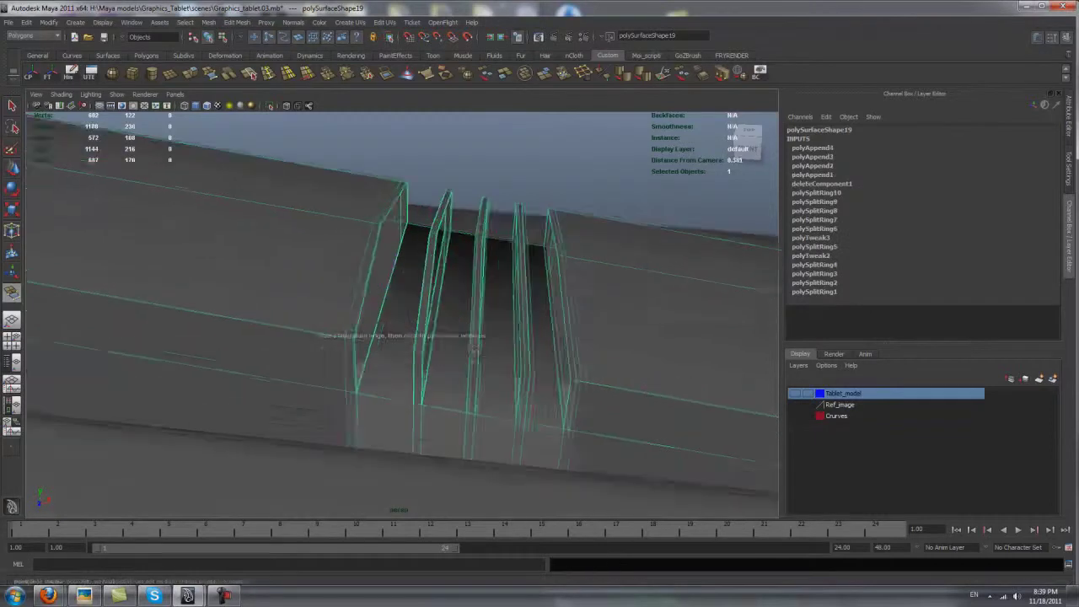
# Fill the remaining open border holes in the grooves.
pyautogui.keyDown('alt'); pyautogui.moveTo(500, 407); pyautogui.dragTo(421, 253); pyautogui.keyUp('alt')
pyautogui.press('w')
pyautogui.click(414, 205)
pyautogui.keyDown('shift'); pyautogui.moveTo(397, 307); pyautogui.dragTo(405, 346, button='right'); pyautogui.keyUp('shift')
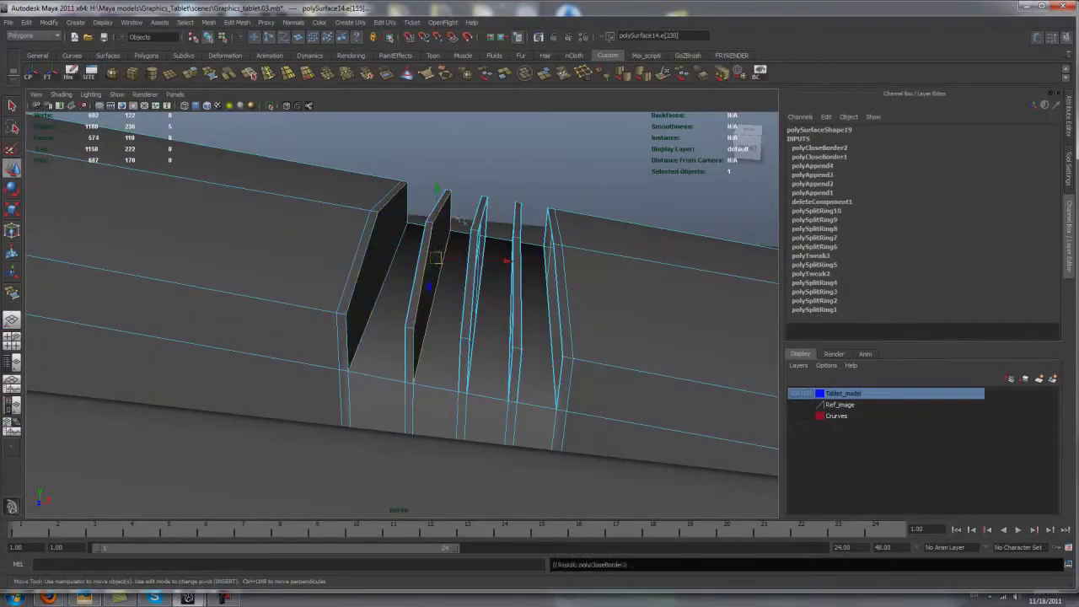
pyautogui.press('g')
pyautogui.keyDown('alt'); pyautogui.moveTo(512, 248); pyautogui.dragTo(495, 221); pyautogui.keyUp('alt')
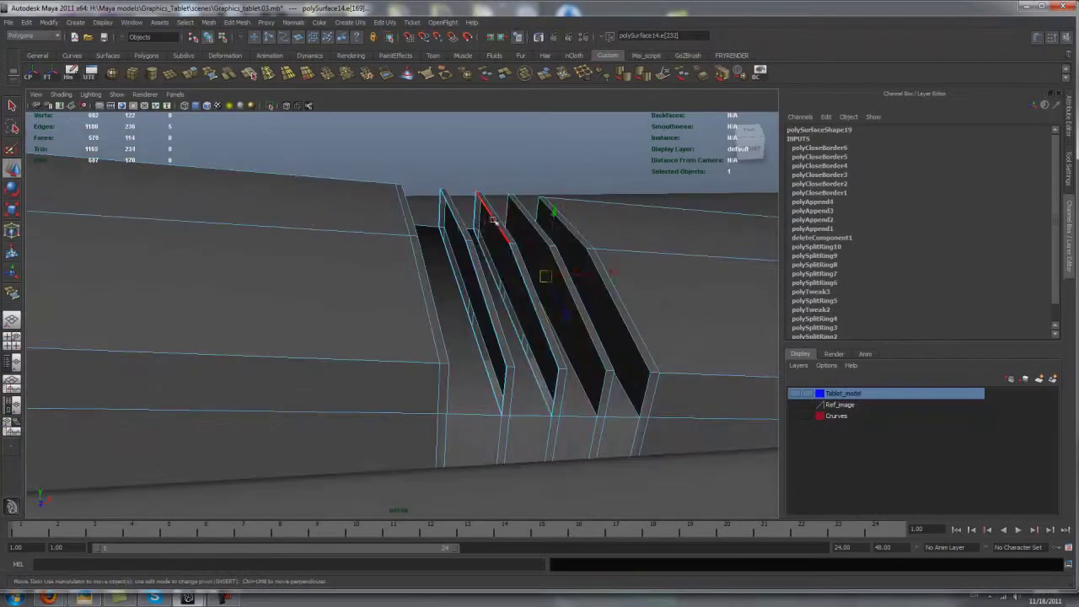
pyautogui.moveTo(463, 271)
pyautogui.keyDown('alt'); pyautogui.mouseDown()
pyautogui.moveTo(376, 197)
pyautogui.moveTo(313, 253)
pyautogui.mouseUp(); pyautogui.keyUp('alt')
# Insert an edge loop across the grooves and split a polygon on the slots.
pyautogui.keyDown('shift'); pyautogui.moveTo(313, 253); pyautogui.dragTo(354, 278, button='right'); pyautogui.keyUp('shift')
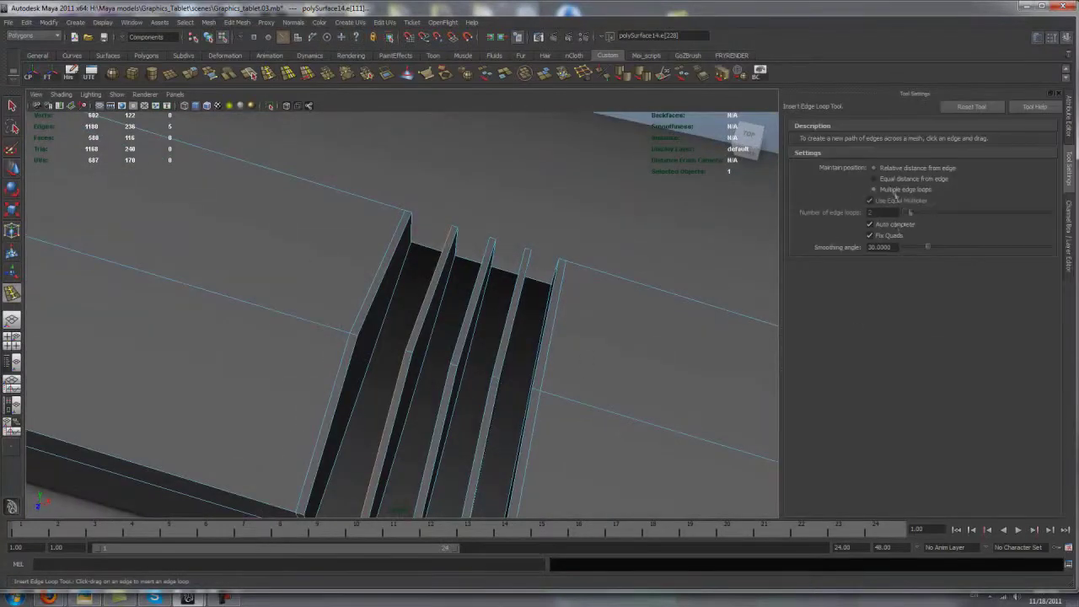
pyautogui.click(417, 379)
pyautogui.moveTo(417, 379)
pyautogui.keyDown('alt'); pyautogui.mouseDown()
pyautogui.moveTo(354, 399)
pyautogui.moveTo(429, 429)
pyautogui.moveTo(396, 354)
pyautogui.mouseUp(); pyautogui.keyUp('alt')
pyautogui.click(252, 74)
pyautogui.keyDown('alt'); pyautogui.moveTo(354, 278); pyautogui.dragTo(304, 253); pyautogui.keyUp('alt')
pyautogui.click(270, 207)
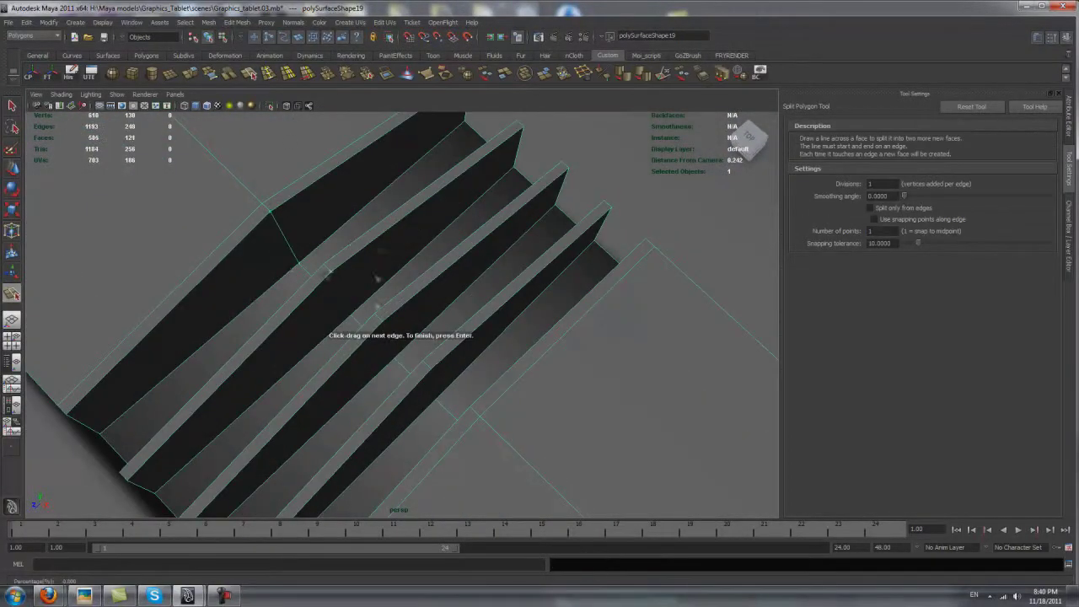
pyautogui.moveTo(461, 390)
pyautogui.keyDown('alt'); pyautogui.mouseDown()
pyautogui.moveTo(578, 337)
pyautogui.moveTo(450, 414)
pyautogui.moveTo(446, 446)
pyautogui.moveTo(432, 314)
pyautogui.mouseUp(); pyautogui.keyUp('alt')
pyautogui.press('Return')
# Select a groove face and slide its edge into place.
pyautogui.scroll(-5, 441, 440)
pyautogui.press('w')
pyautogui.scroll(5, 433, 315)
pyautogui.click(385, 241)
pyautogui.keyDown('alt'); pyautogui.moveTo(385, 241); pyautogui.dragTo(444, 308, button='middle'); pyautogui.keyUp('alt')
pyautogui.moveTo(444, 307)
pyautogui.keyDown('alt'); pyautogui.mouseDown()
pyautogui.moveTo(430, 316)
pyautogui.moveTo(385, 306)
pyautogui.mouseUp(); pyautogui.keyUp('alt')
pyautogui.keyDown('shift'); pyautogui.moveTo(385, 306); pyautogui.dragTo(447, 301, button='right'); pyautogui.keyUp('shift')
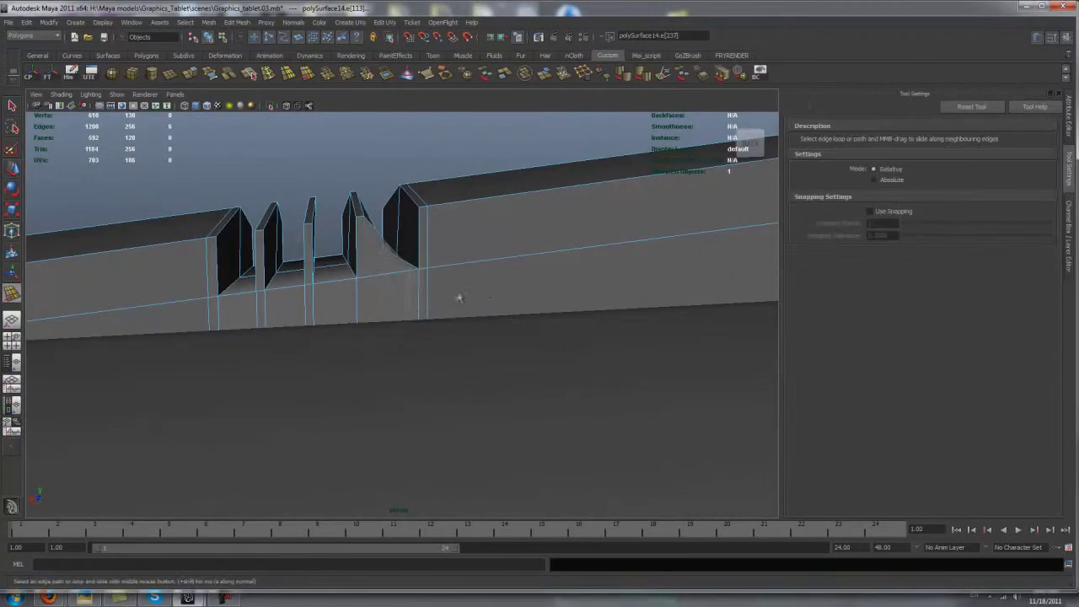
pyautogui.moveTo(447, 301)
pyautogui.keyDown('alt'); pyautogui.mouseDown()
pyautogui.moveTo(421, 337)
pyautogui.moveTo(455, 396)
pyautogui.moveTo(438, 350)
pyautogui.mouseUp(); pyautogui.keyUp('alt')
pyautogui.press('w')
# Select the groove faces one by one, undoing a change and switching between four-view and perspective.
pyautogui.press('F8')
pyautogui.moveTo(369, 347)
pyautogui.keyDown('alt'); pyautogui.mouseDown()
pyautogui.moveTo(441, 313)
pyautogui.moveTo(422, 268)
pyautogui.mouseUp(); pyautogui.keyUp('alt')
pyautogui.keyDown('shift'); pyautogui.click(422, 241); pyautogui.keyUp('shift')
pyautogui.press('space')
pyautogui.hotkey('ctrl', 'z')
pyautogui.press('space')
pyautogui.press('space')
pyautogui.press('space')
pyautogui.press('w')
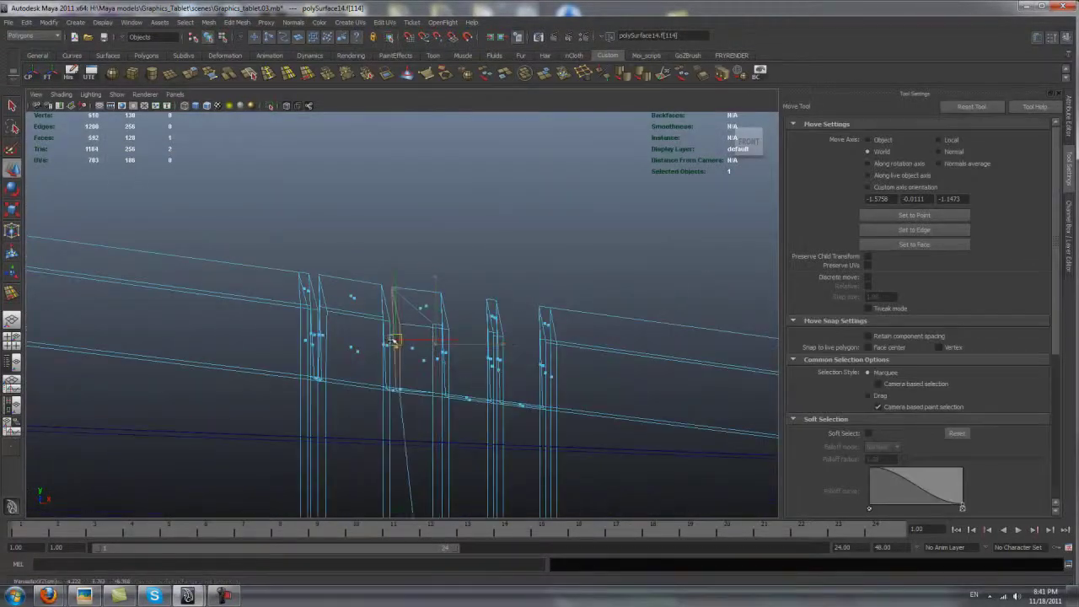
pyautogui.press('space')
pyautogui.press('space')
pyautogui.click(400, 341)
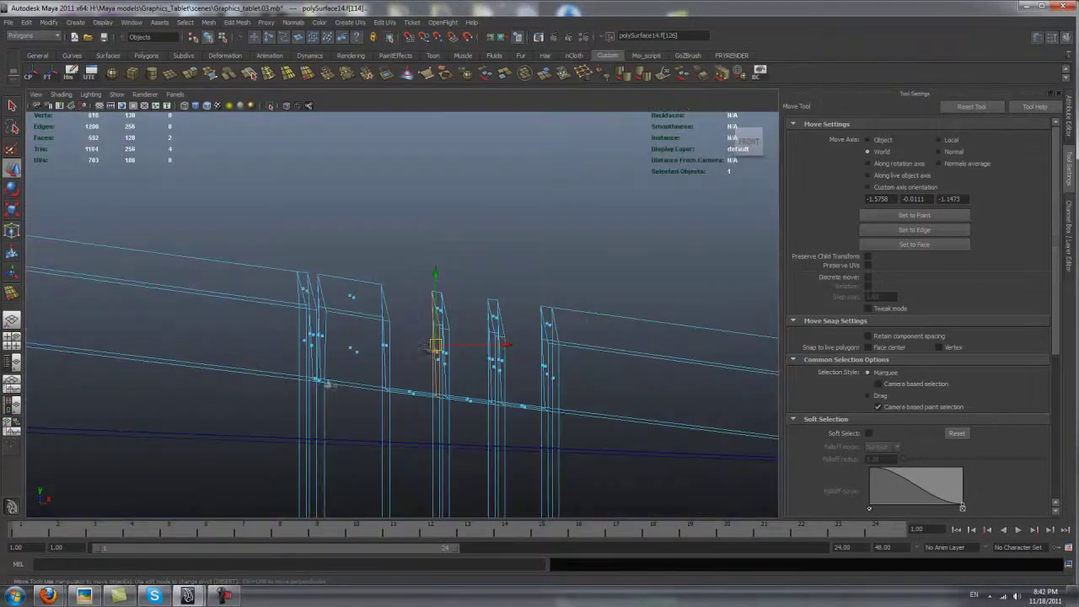
pyautogui.press('space')
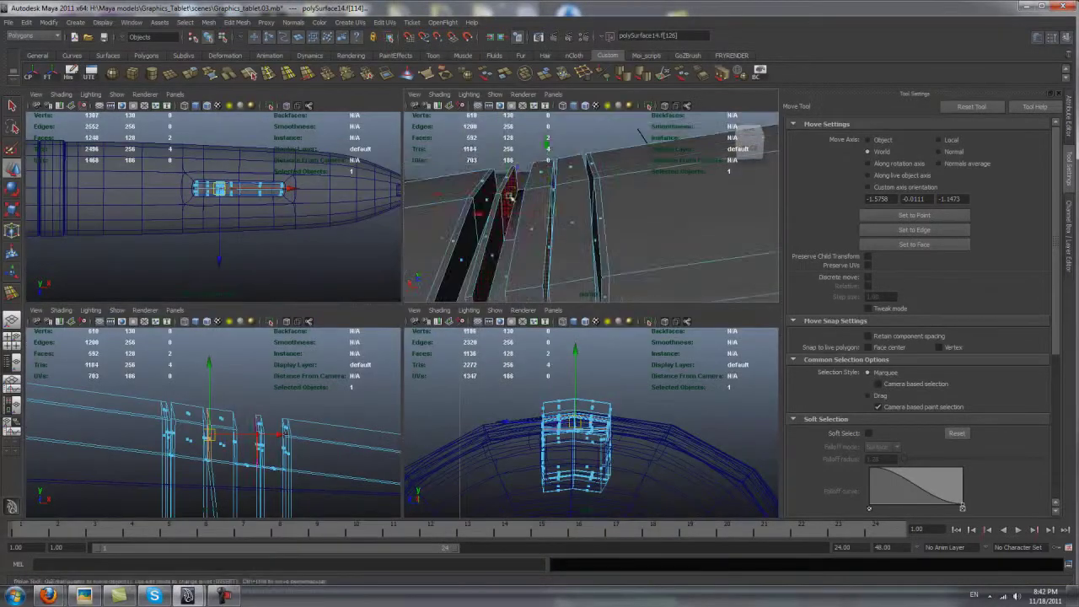
pyautogui.click(497, 228)
pyautogui.press('space')
pyautogui.press('space')
pyautogui.click(506, 236)
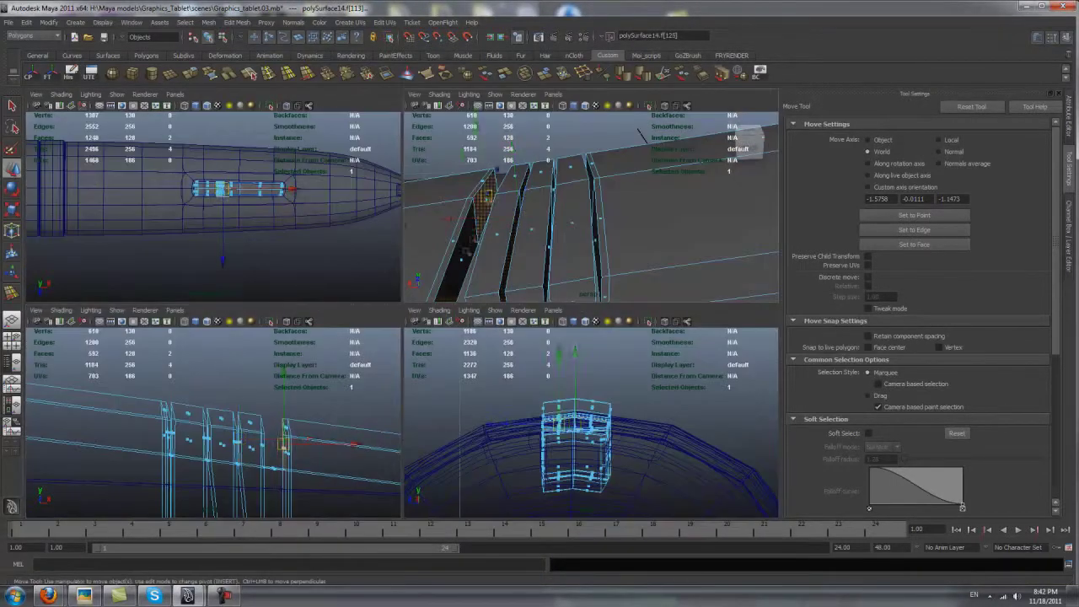
pyautogui.press('space')
pyautogui.press('space')
pyautogui.press('space')
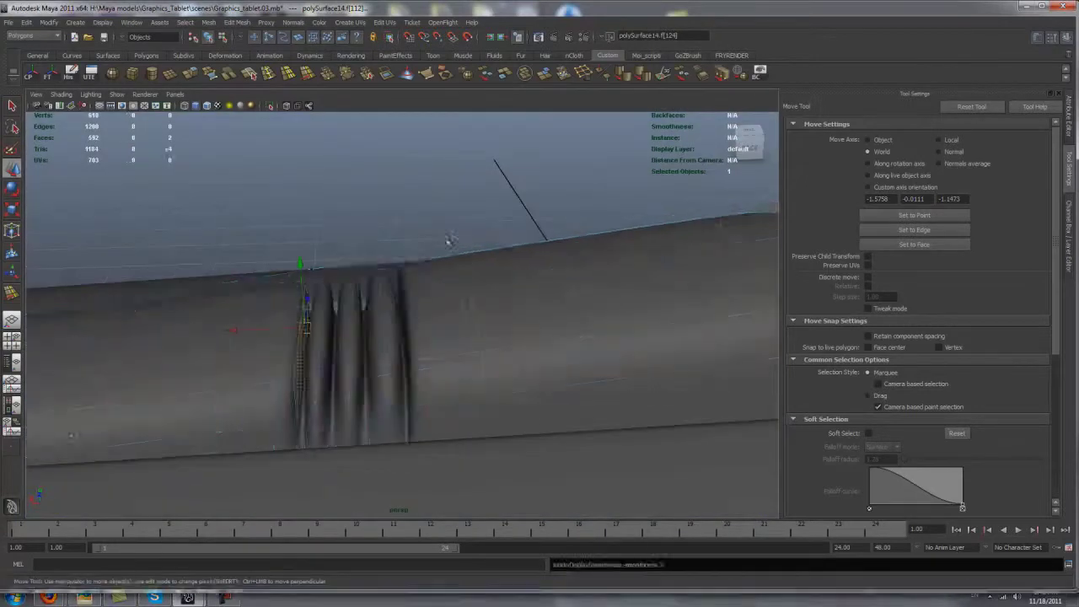
# Insert a supporting edge loop beside the grooves on the tablet edge.
pyautogui.keyDown('alt'); pyautogui.moveTo(507, 358); pyautogui.dragTo(422, 295); pyautogui.keyUp('alt')
pyautogui.hotkey('ctrl', 'z')
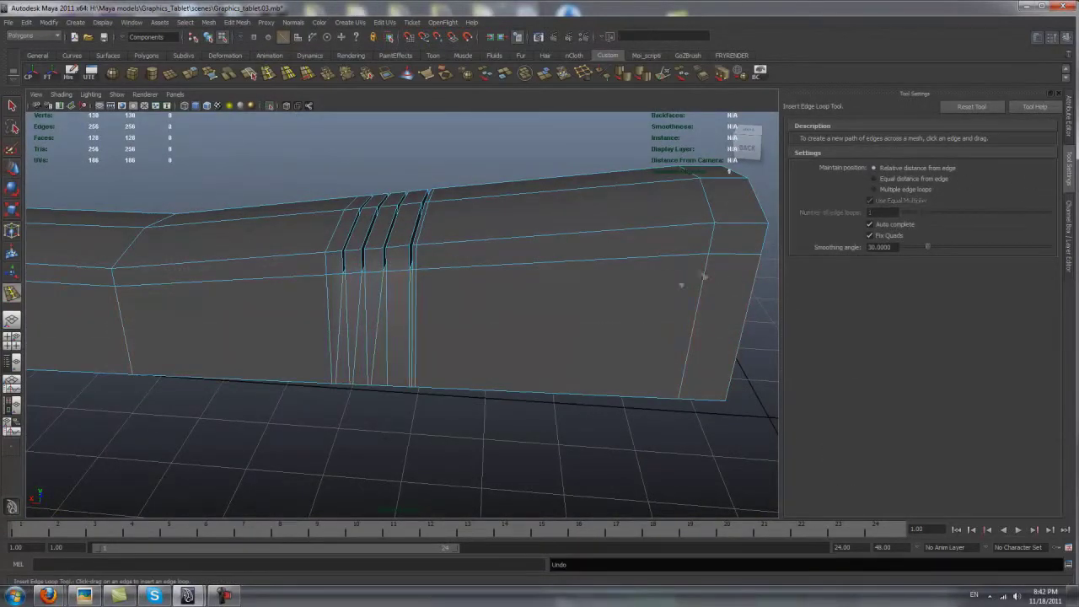
pyautogui.scroll(2, 396, 328)
pyautogui.moveTo(396, 328)
pyautogui.keyDown('alt'); pyautogui.mouseDown()
pyautogui.moveTo(439, 295)
pyautogui.moveTo(506, 305)
pyautogui.mouseUp(); pyautogui.keyUp('alt')
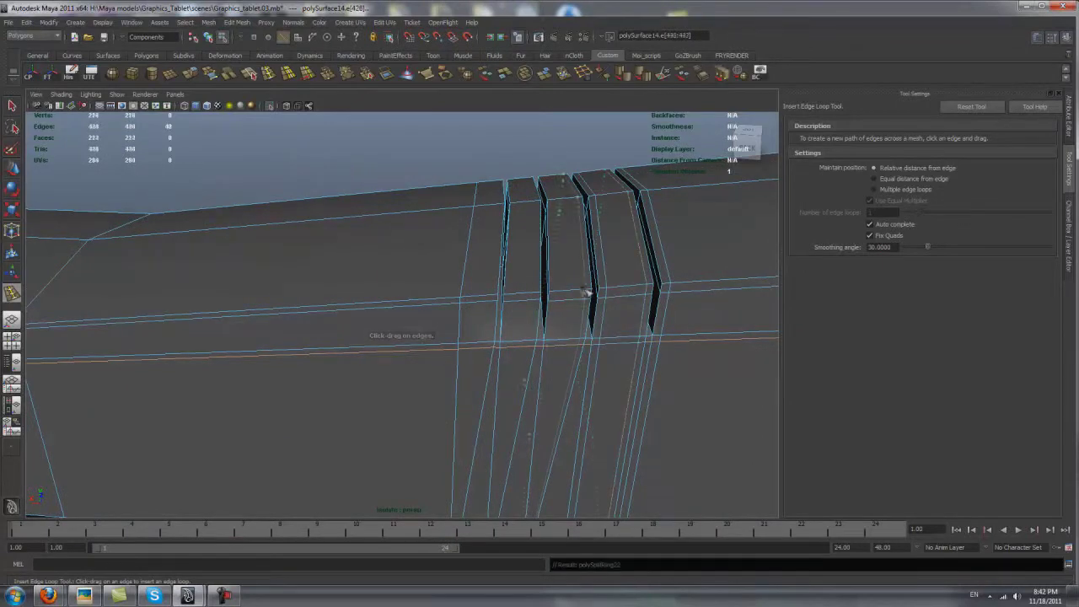
pyautogui.click(494, 299)
pyautogui.scroll(-5, 494, 299)
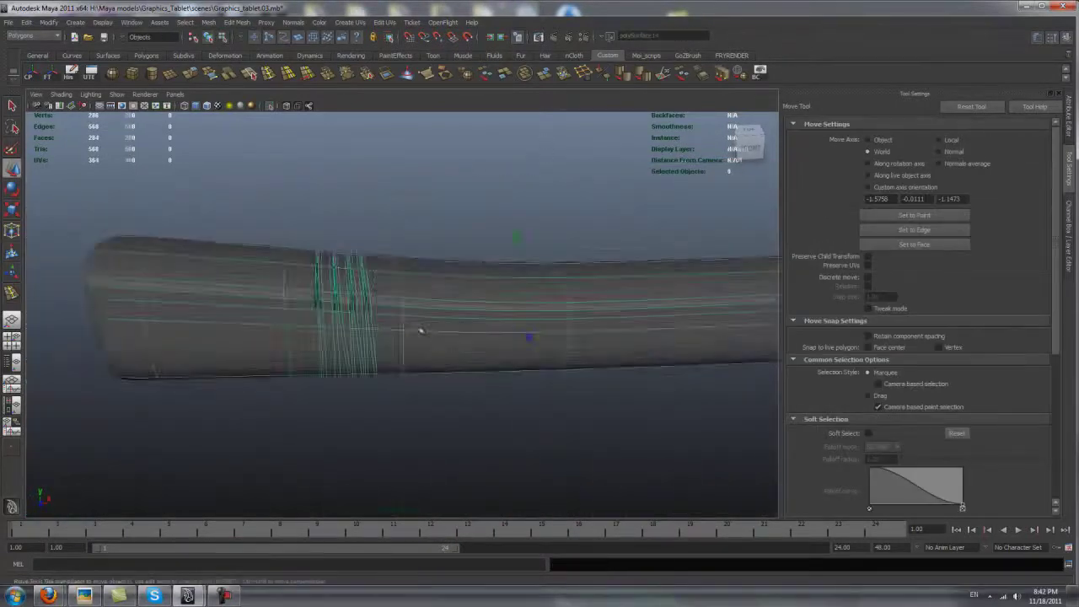
pyautogui.scroll(8, 349, 222)
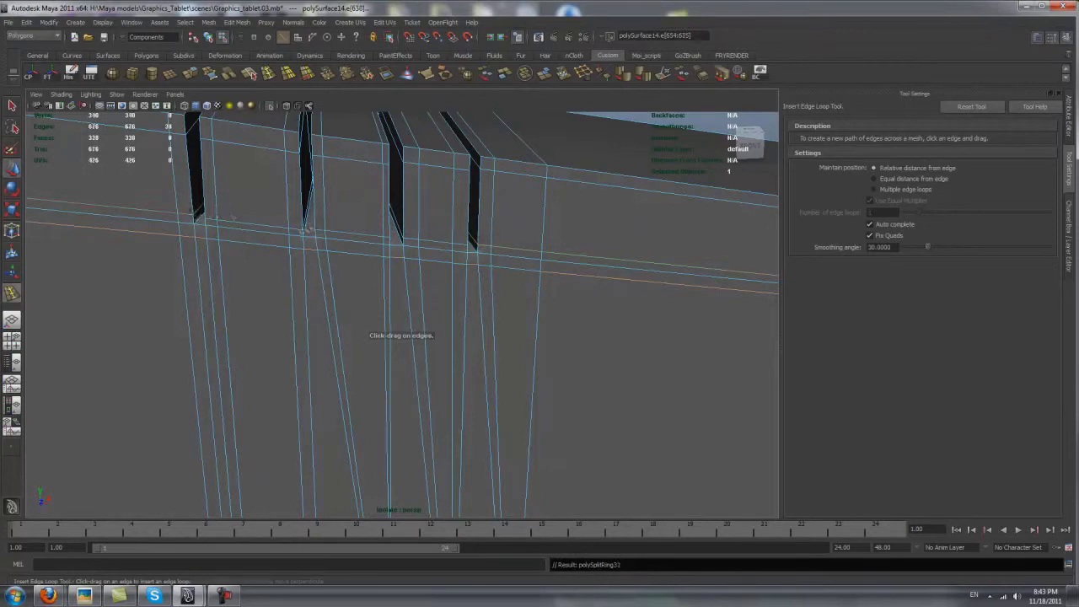
pyautogui.scroll(-5, 307, 230)
pyautogui.keyDown('alt'); pyautogui.moveTo(308, 253); pyautogui.dragTo(287, 337); pyautogui.keyUp('alt')
pyautogui.scroll(6, 285, 350)
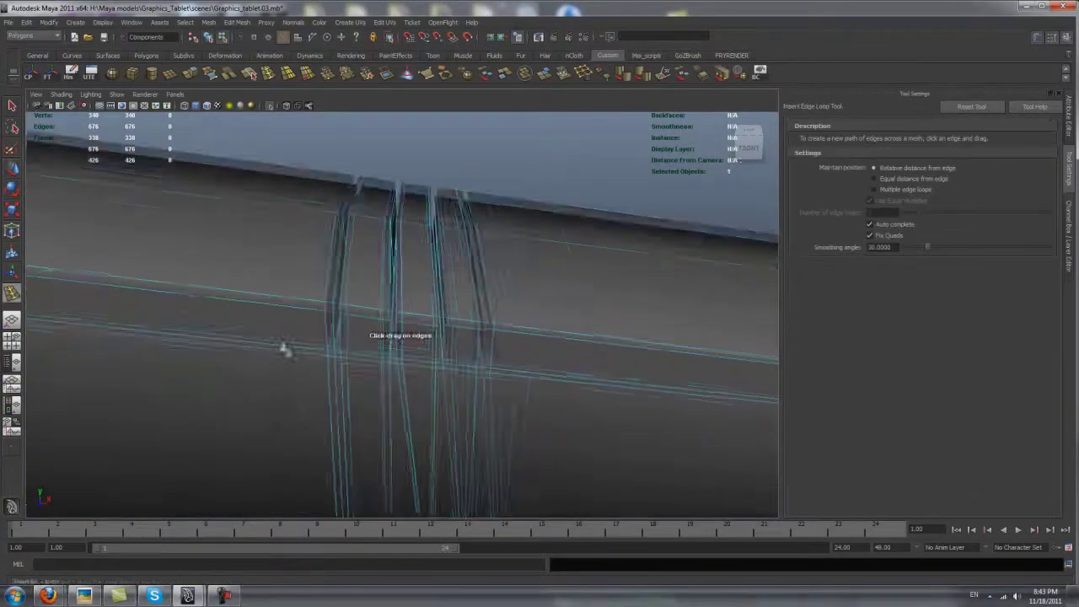
pyautogui.scroll(-2, 285, 350)
pyautogui.scroll(-6, 473, 320)
# Exit the edge loop tool and view the pen with shaded surfaces.
pyautogui.click(496, 229)
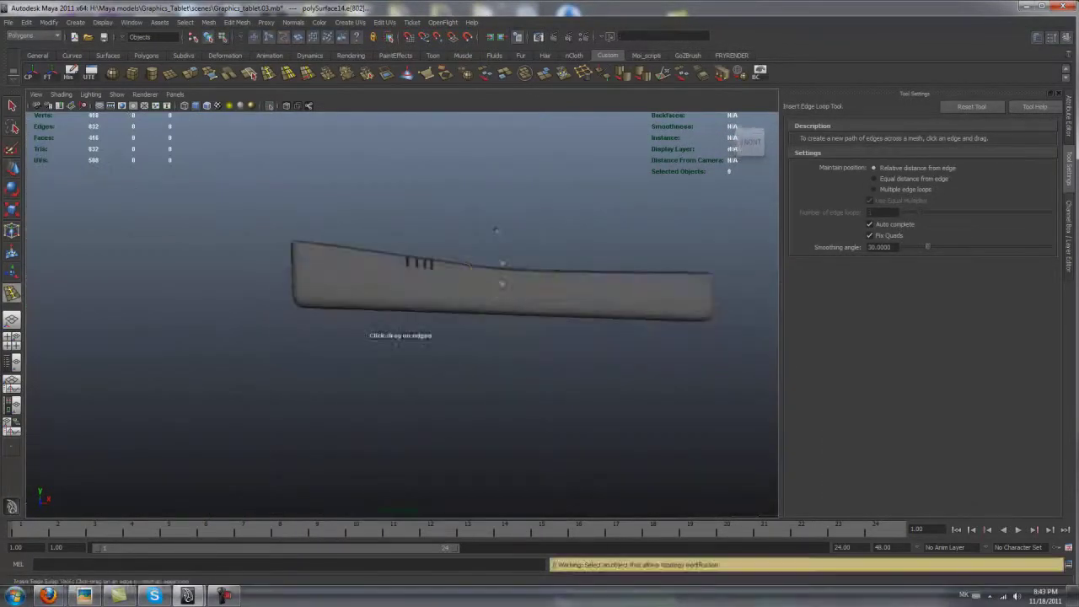
pyautogui.press('w')
pyautogui.scroll(-3, 380, 321)
pyautogui.moveTo(496, 229)
pyautogui.keyDown('alt'); pyautogui.mouseDown()
pyautogui.moveTo(244, 325)
pyautogui.moveTo(447, 410)
pyautogui.mouseUp(); pyautogui.keyUp('alt')
pyautogui.scroll(-3, 243, 325)
pyautogui.press('q')
pyautogui.scroll(-3, 446, 410)
pyautogui.press('5')
pyautogui.scroll(3, 602, 428)
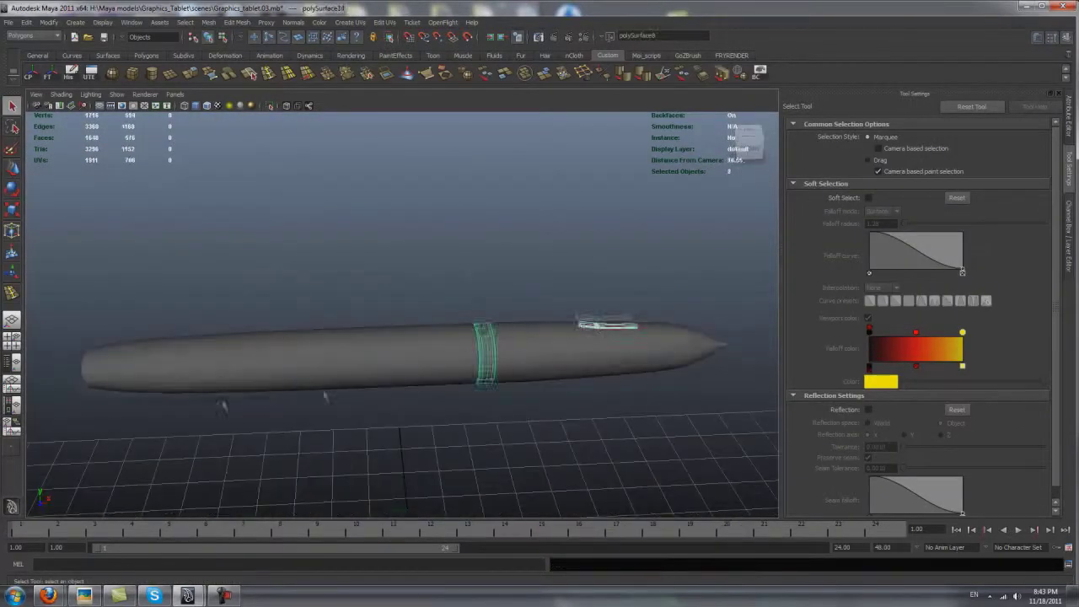
# Assign a new Blinn material to the pen's end cap and start editing its colour.
pyautogui.keyDown('alt'); pyautogui.moveTo(506, 379); pyautogui.dragTo(356, 341); pyautogui.keyUp('alt')
pyautogui.click(355, 342)
pyautogui.moveTo(356, 341); pyautogui.dragTo(356, 511, button='right')
pyautogui.click(420, 506)
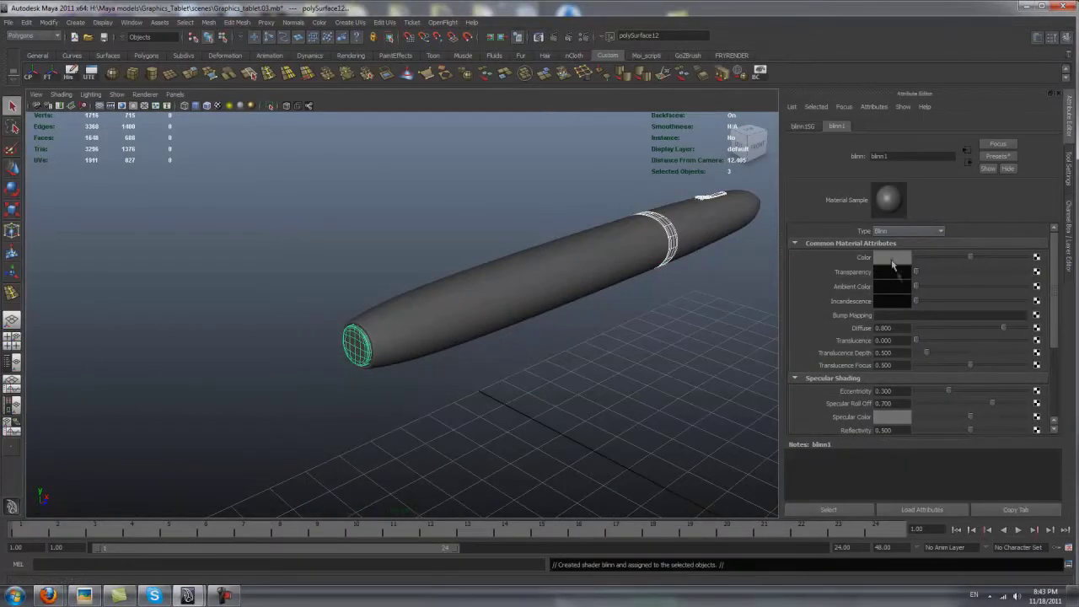
pyautogui.click(894, 265)
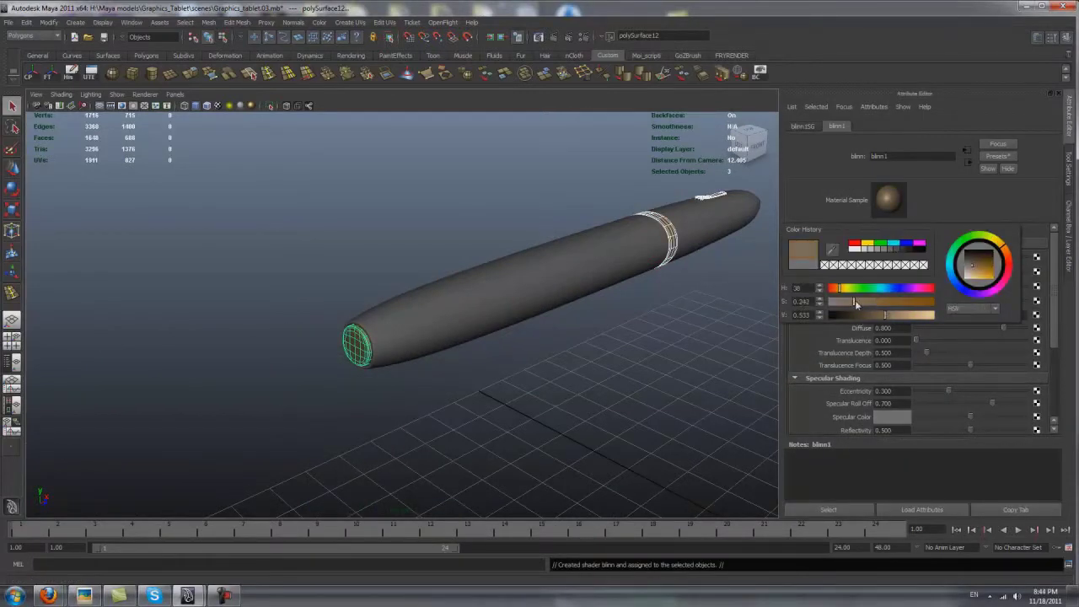
# Give the front section a Blinn named Pen_Mat01, pale blue-grey with 0.359 eccentricity.
pyautogui.click(615, 470)
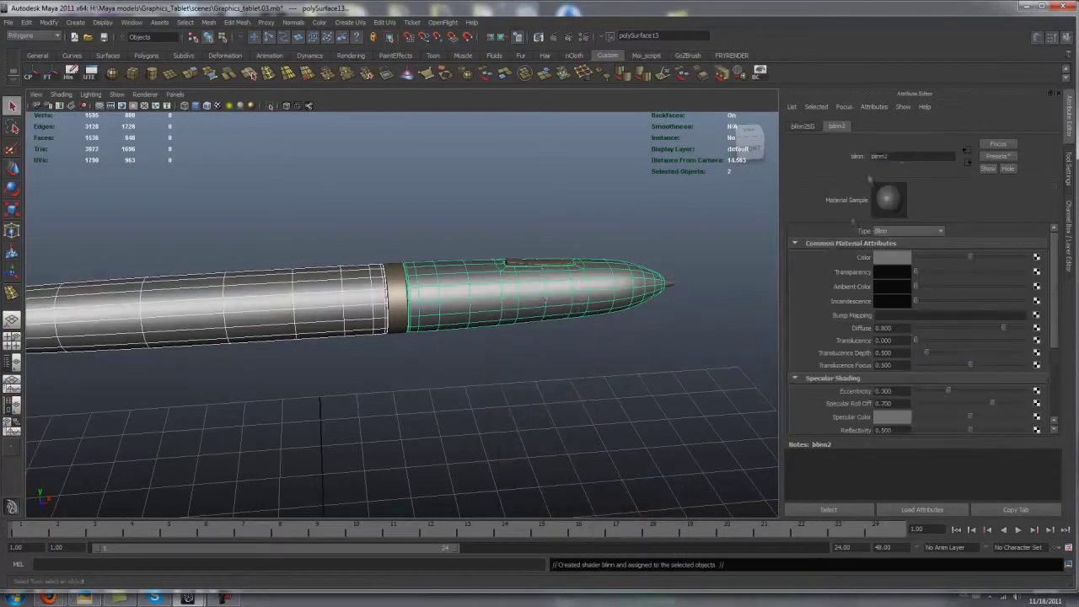
pyautogui.write('Pen_Mat01')
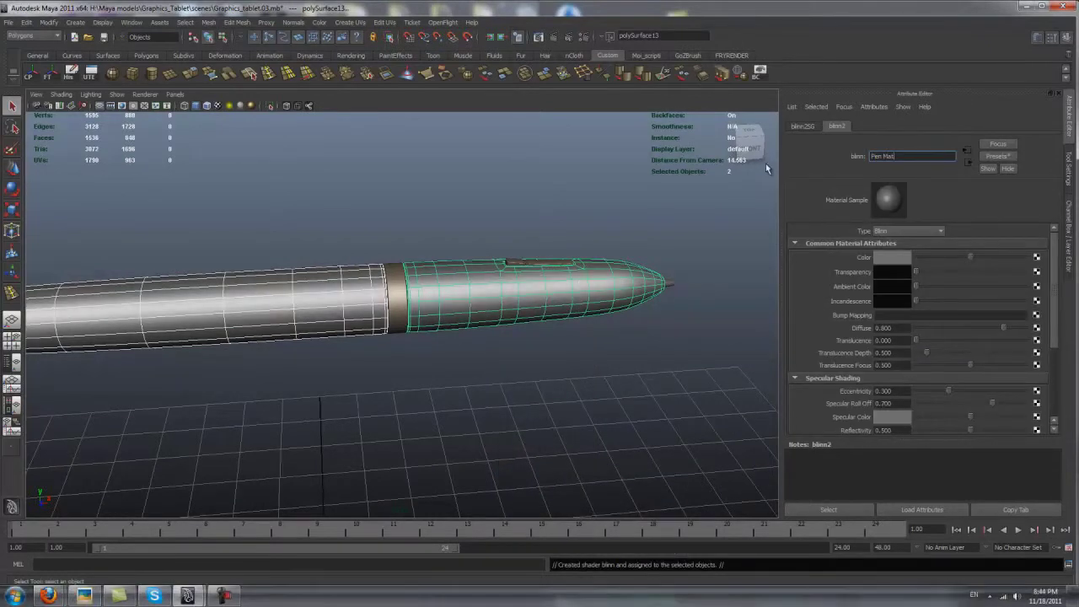
pyautogui.press('Return')
pyautogui.click(892, 258)
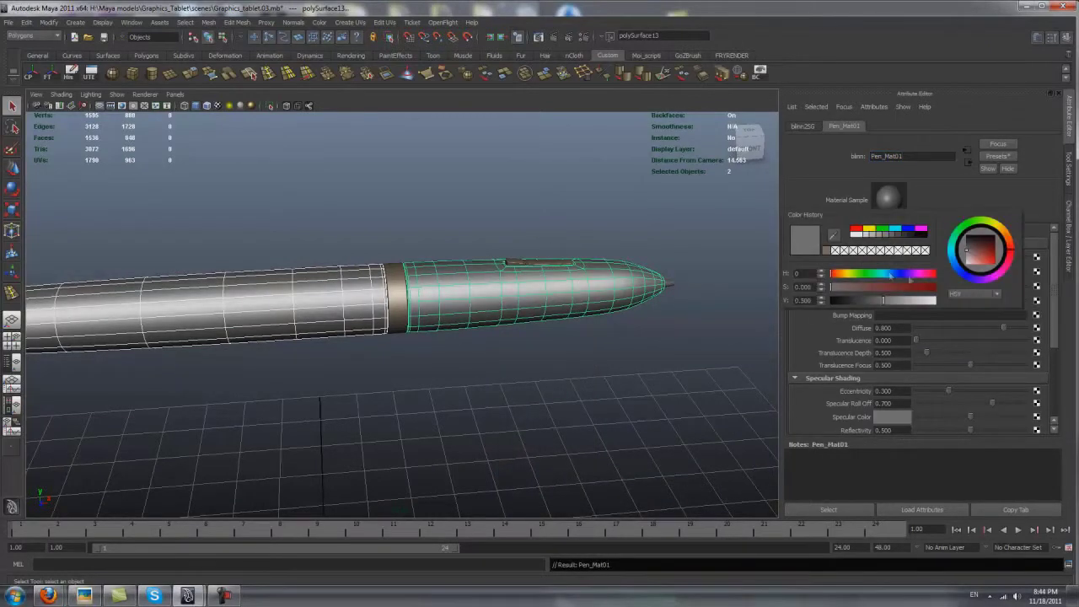
pyautogui.moveTo(884, 301); pyautogui.dragTo(910, 309)
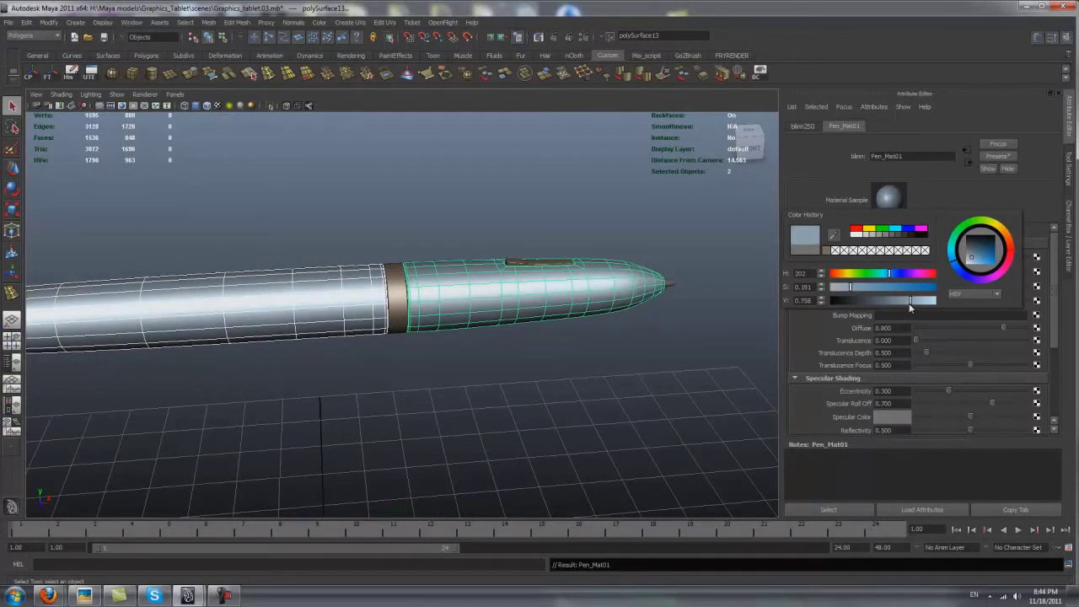
pyautogui.moveTo(948, 391); pyautogui.dragTo(955, 388)
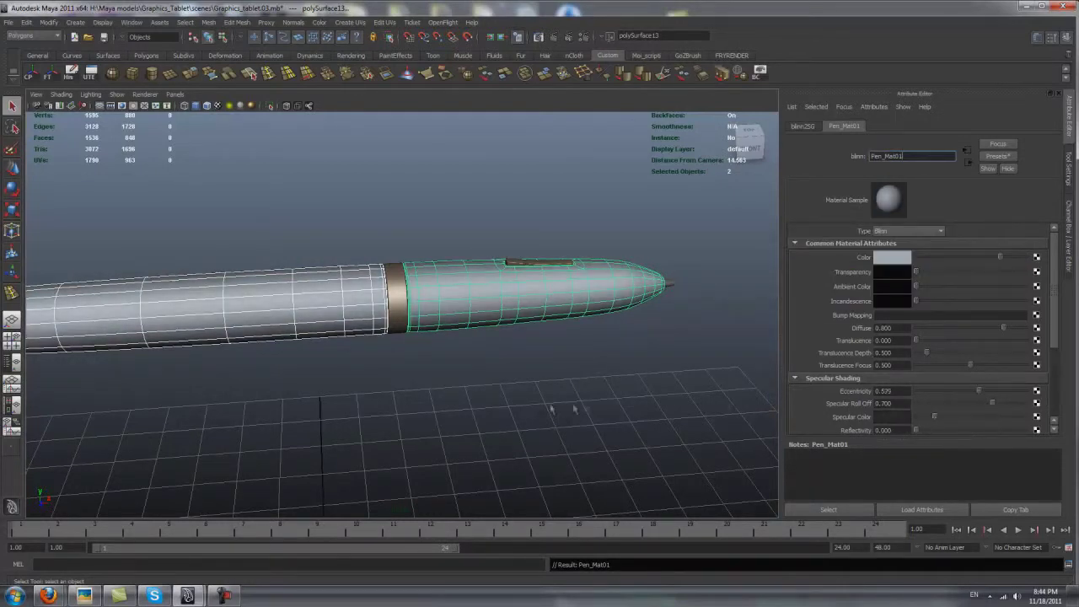
# Adjust the ring's beige blinn1 colour and assign a new white Blinn to the pen tip.
pyautogui.click(552, 410)
pyautogui.keyDown('alt'); pyautogui.moveTo(590, 362); pyautogui.dragTo(539, 387); pyautogui.keyUp('alt')
pyautogui.moveTo(309, 308); pyautogui.dragTo(303, 498, button='right')
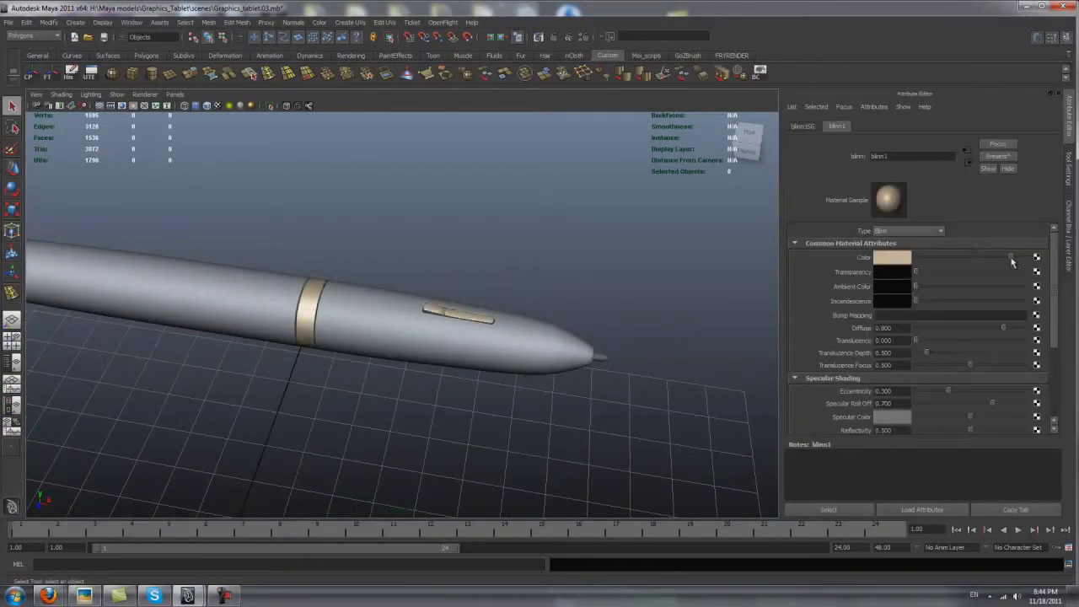
pyautogui.click(896, 264)
pyautogui.click(600, 357)
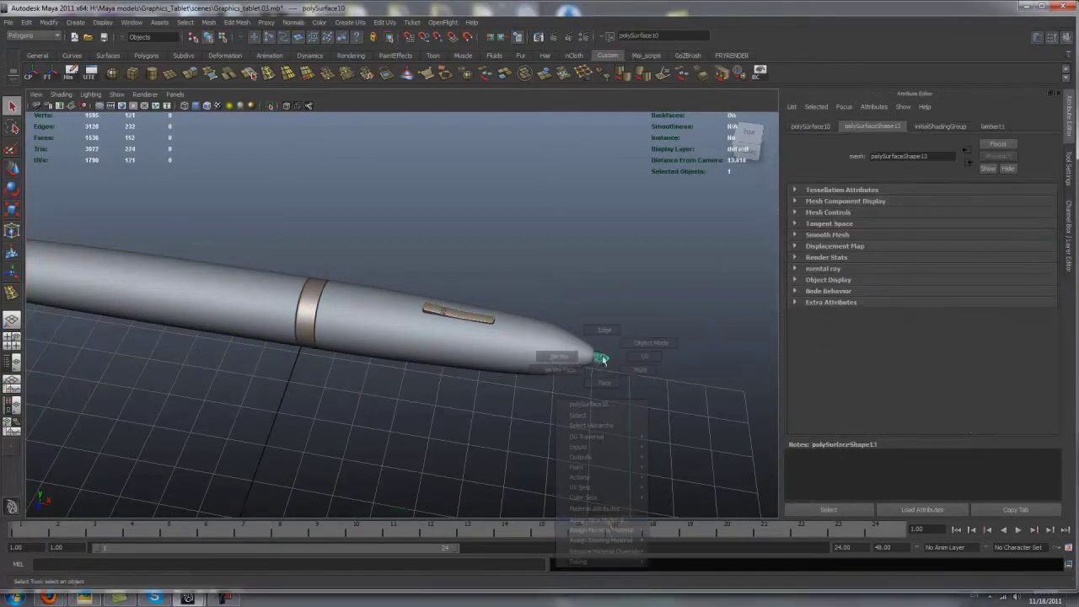
pyautogui.moveTo(594, 361); pyautogui.dragTo(674, 544, button='right')
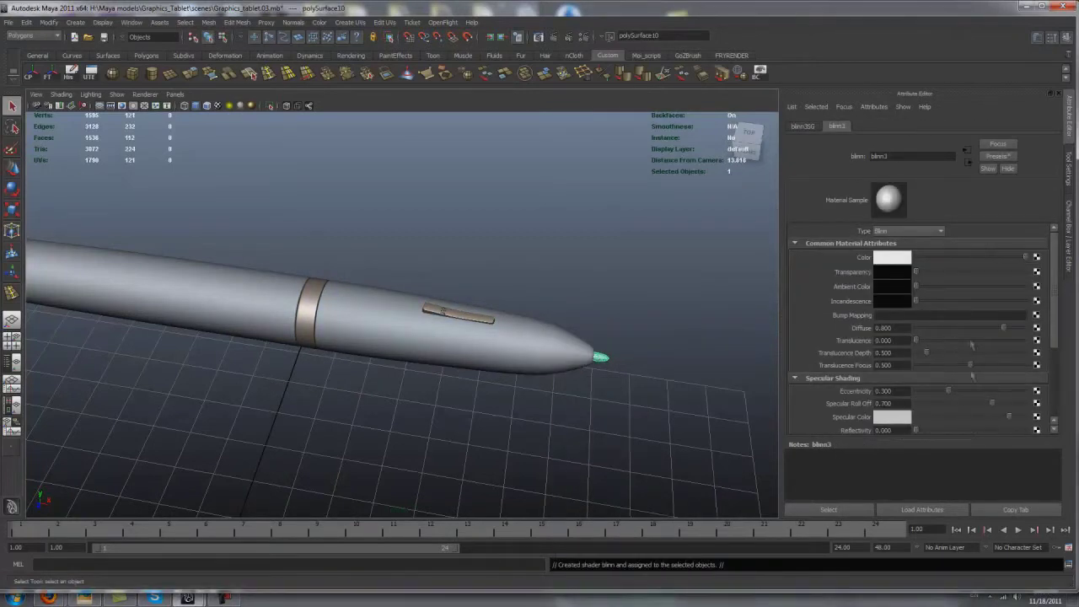
# With the whole pen in view and channels/layers shown, select all the pen's parts.
pyautogui.click(472, 345)
pyautogui.keyDown('alt'); pyautogui.moveTo(472, 345); pyautogui.dragTo(283, 121, button='right'); pyautogui.keyUp('alt')
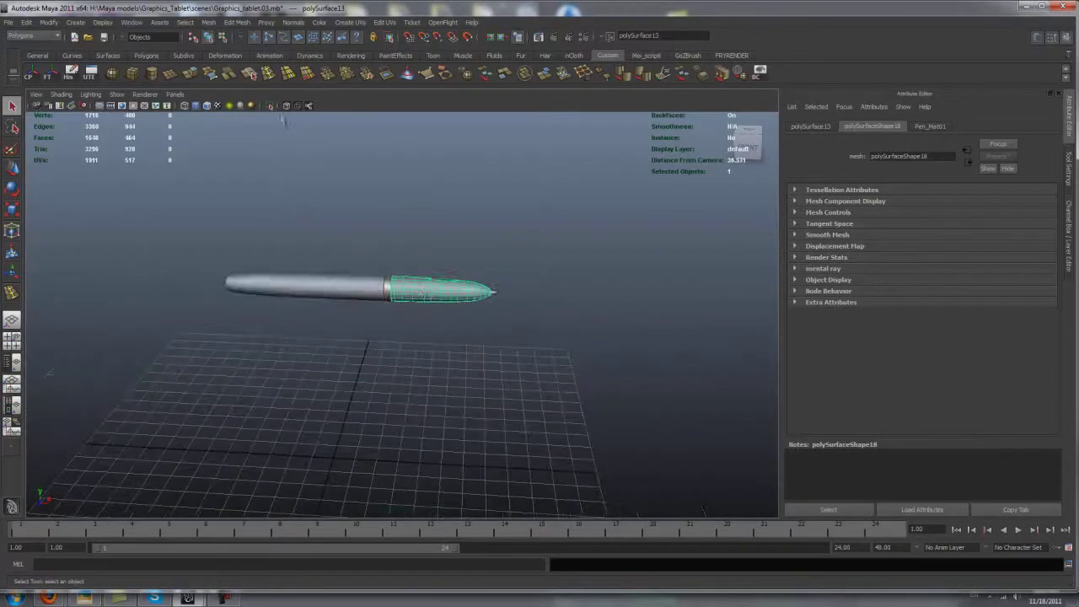
pyautogui.click(270, 112)
pyautogui.hotkey('ctrl', 'a')
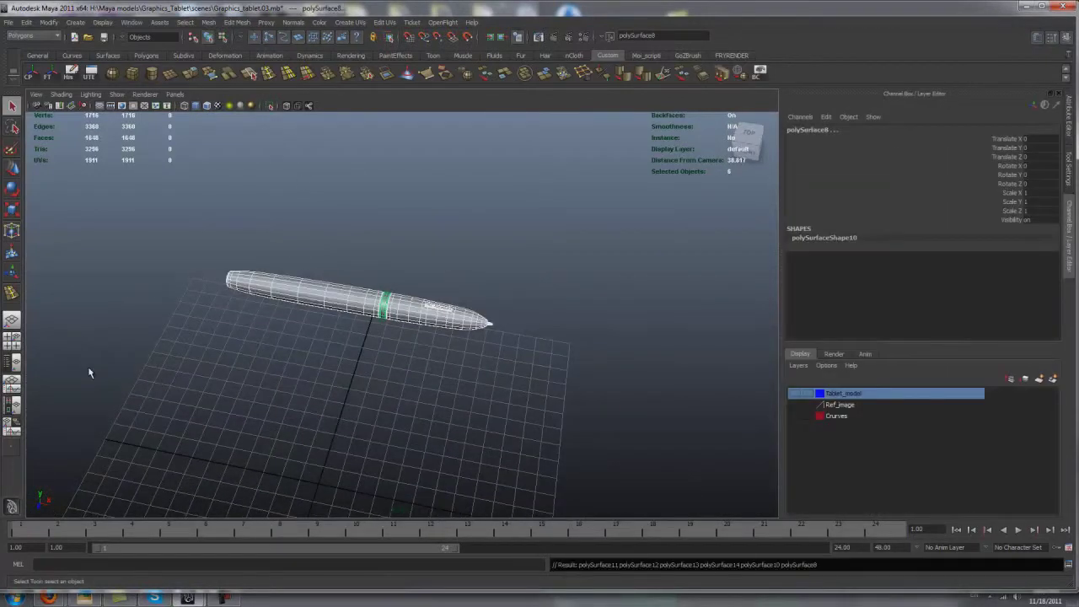
# Group the six pen surfaces and name the group PEN_GRP.
pyautogui.click(11, 363)
pyautogui.scroll(2, 734, 262)
pyautogui.hotkey('ctrl', 'g')
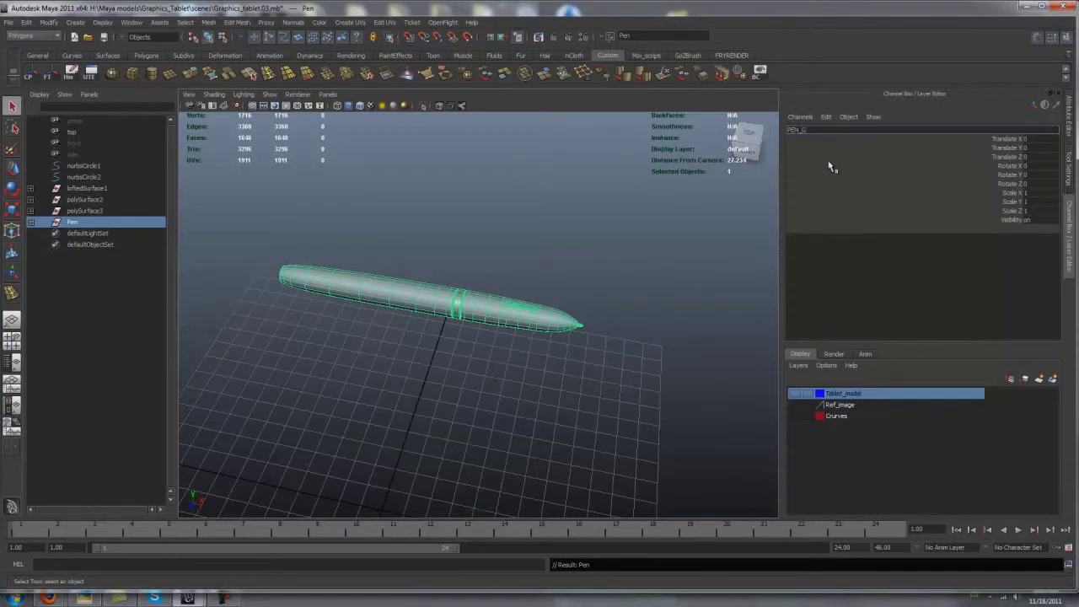
pyautogui.write('RP')
pyautogui.press('Return')
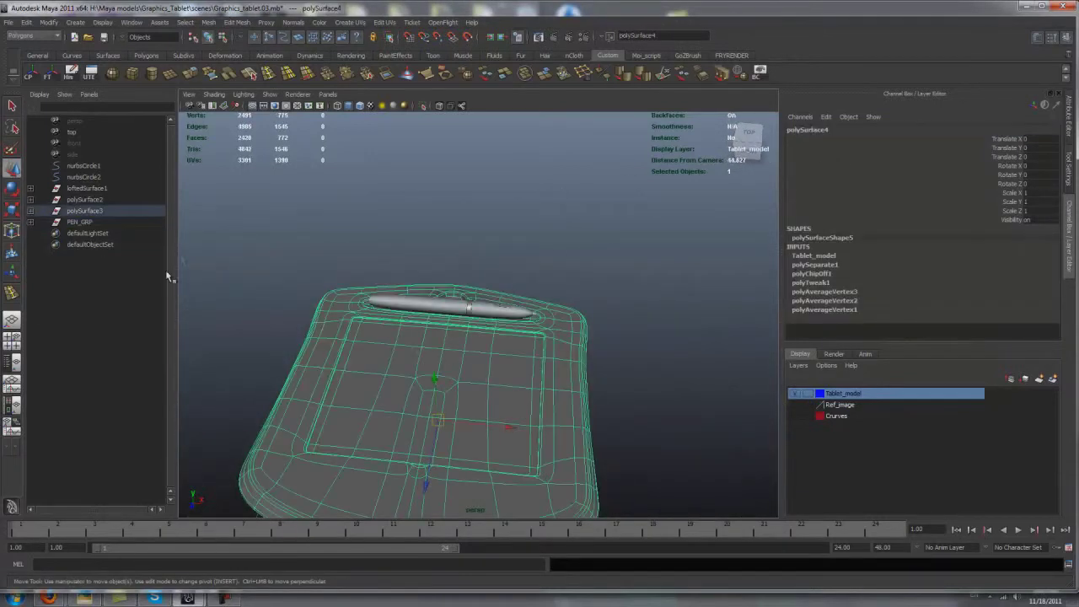
# Delete loftedSurface1, polySurface2–3 and the two nurbs circles, then select tablet body polySurface4.
pyautogui.click(84, 188)
pyautogui.keyDown('shift'); pyautogui.click(84, 210); pyautogui.keyUp('shift')
pyautogui.click(794, 405)
pyautogui.click(794, 416)
pyautogui.press('Delete')
pyautogui.keyDown('alt'); pyautogui.moveTo(725, 405); pyautogui.dragTo(623, 389); pyautogui.keyUp('alt')
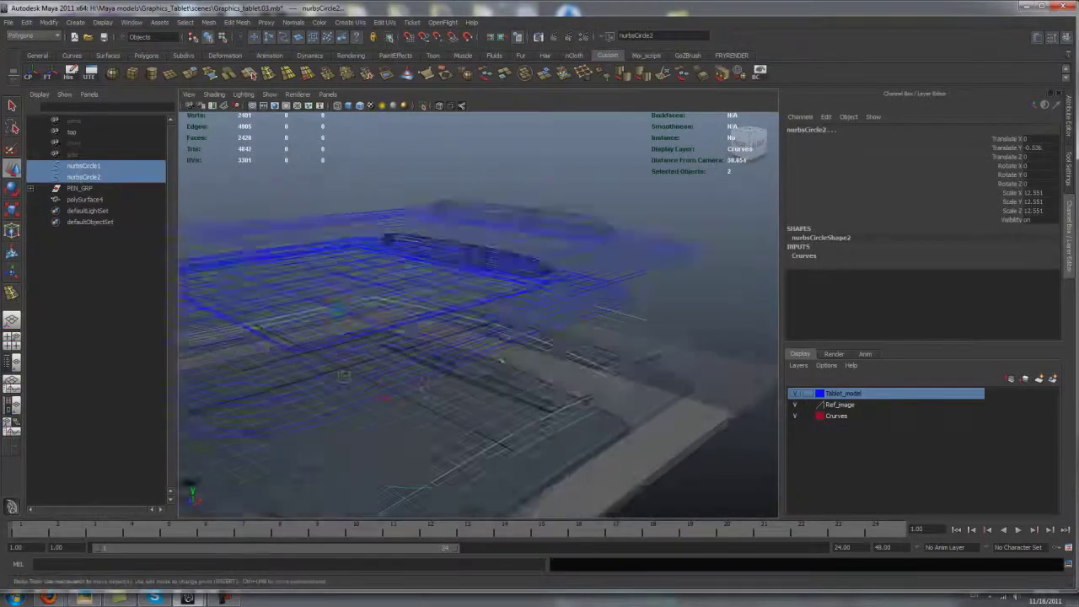
pyautogui.press('Delete')
pyautogui.click(76, 177)
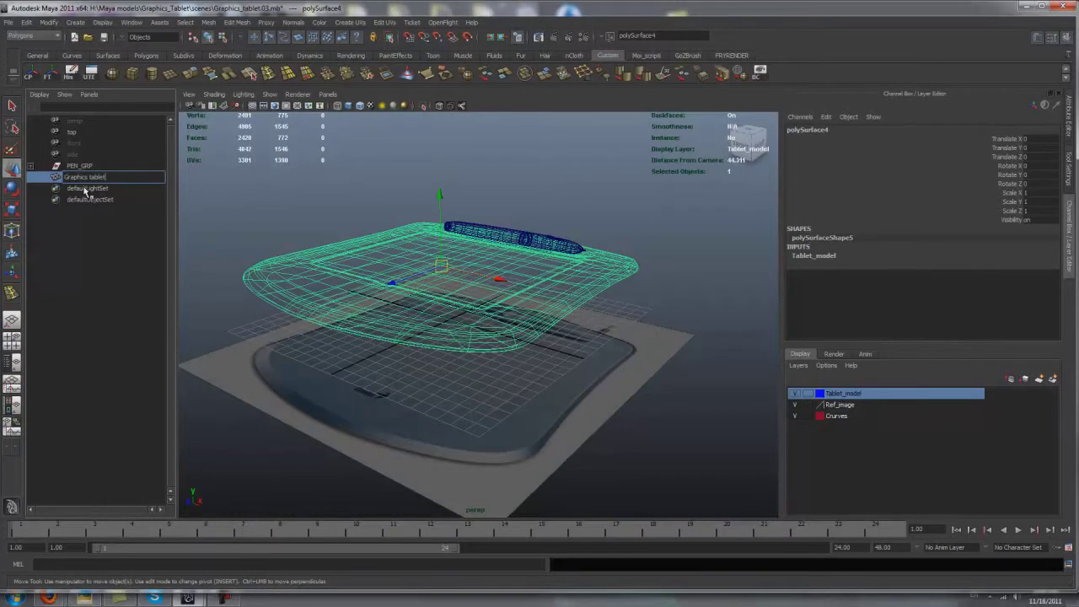
pyautogui.keyDown('alt'); pyautogui.moveTo(337, 244); pyautogui.dragTo(438, 319); pyautogui.keyUp('alt')
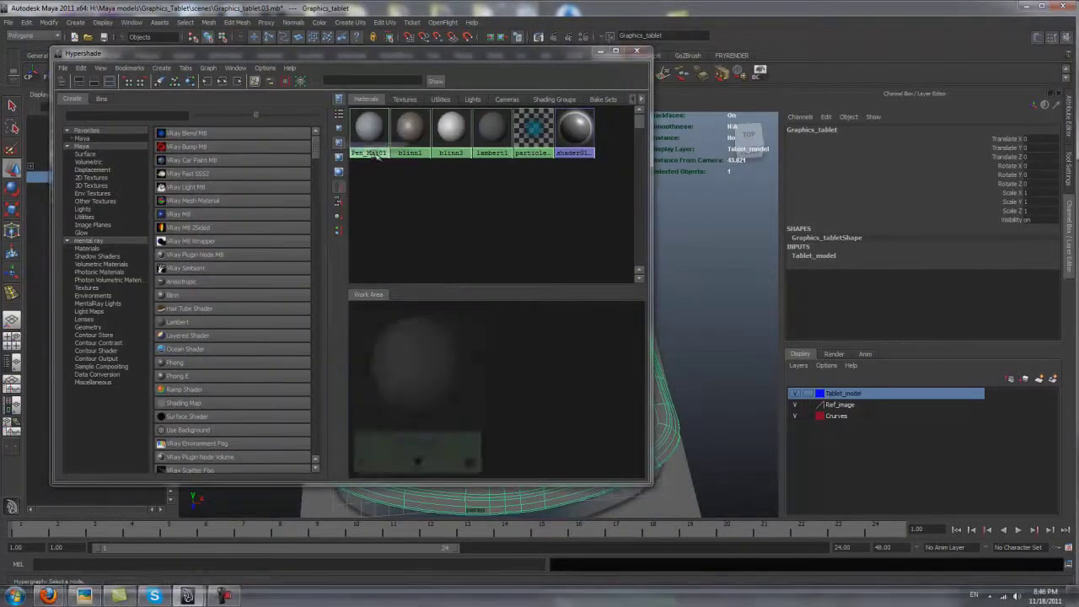
# Rename the blinn1 and blinn3 shaders in Hypershade to Pen_Mat02 and Pen_Mat03.
pyautogui.click(597, 53)
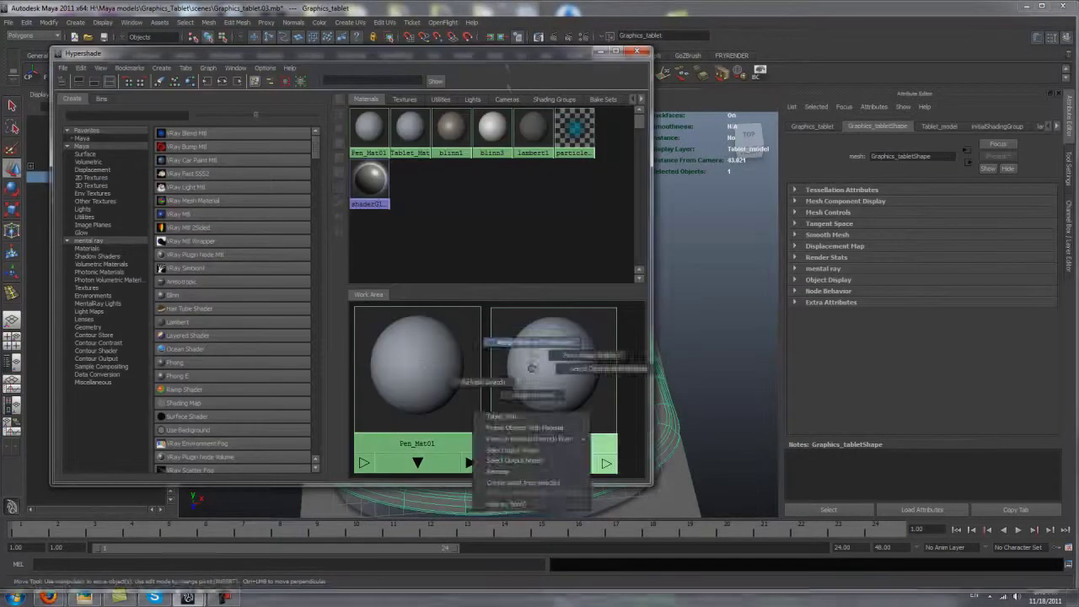
pyautogui.click(416, 371)
pyautogui.click(451, 131)
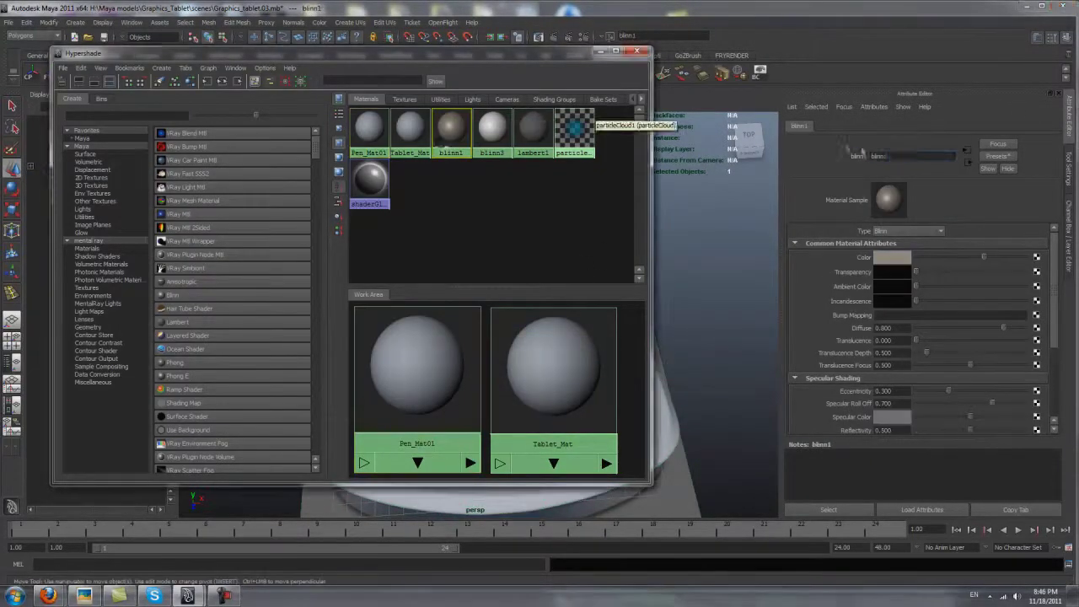
pyautogui.click(492, 128)
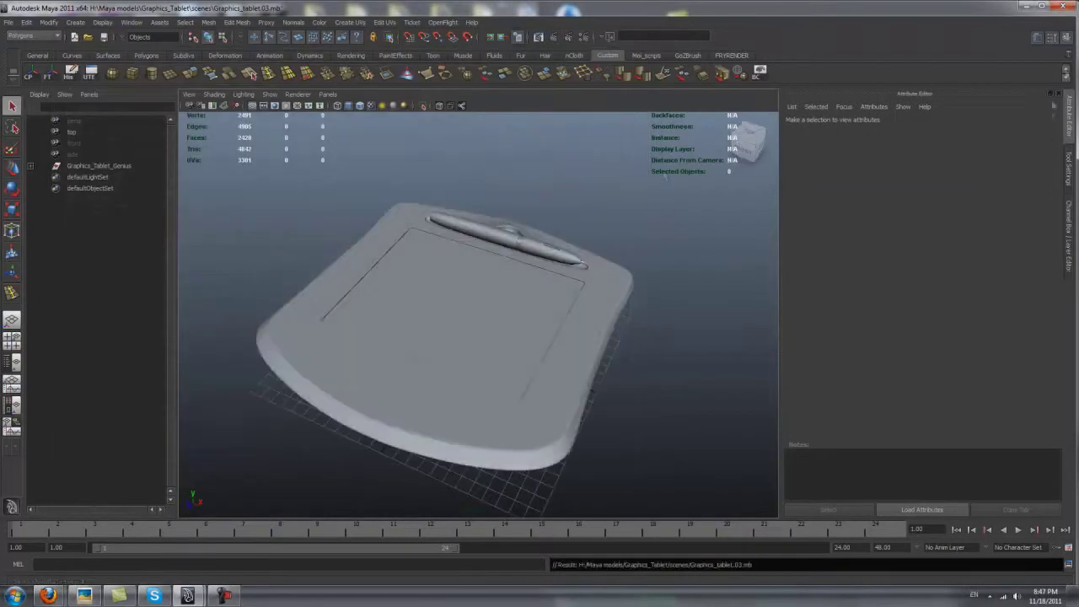
pyautogui.click(1068, 37)
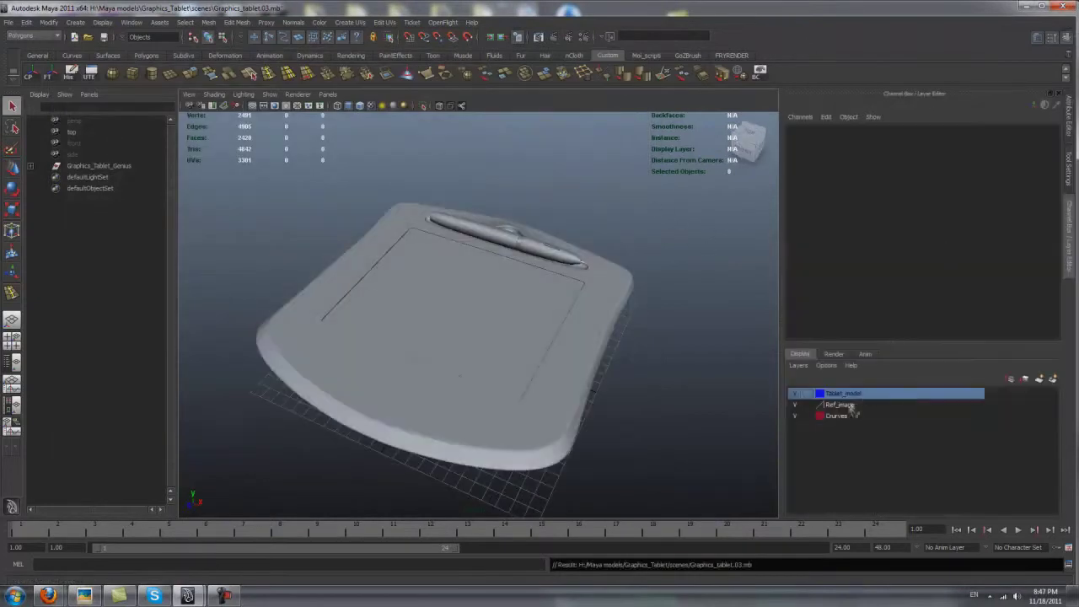
# Delete the Ref_image and Curves display layers, leaving only Tablet_model.
pyautogui.rightClick(843, 412)
pyautogui.click(876, 472)
pyautogui.rightClick(843, 392)
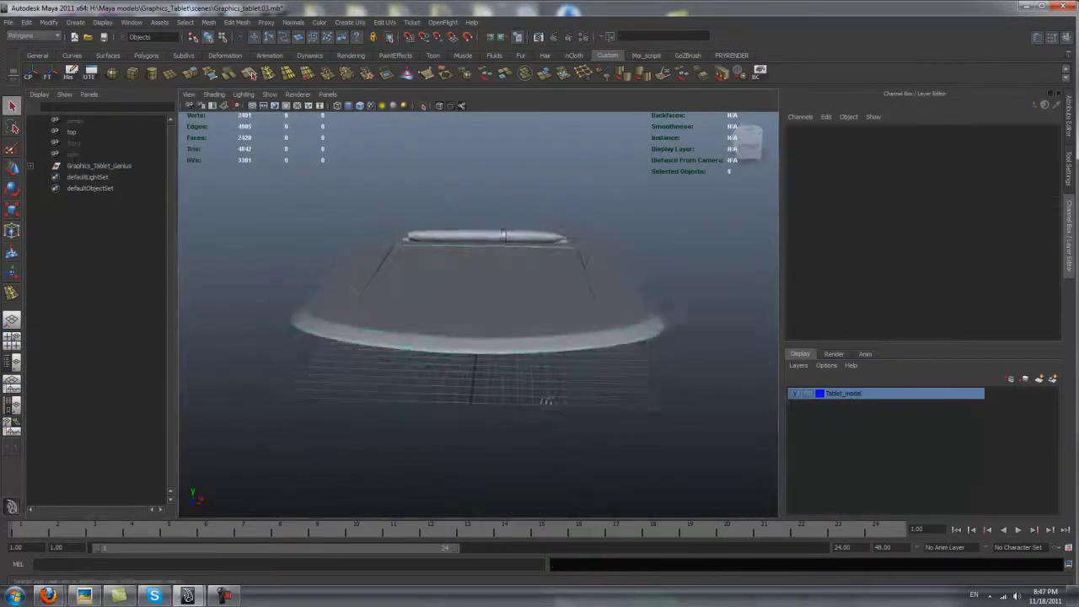
# Save the scene under the new name Graphics_tablet.04.mb.
pyautogui.click(7, 22)
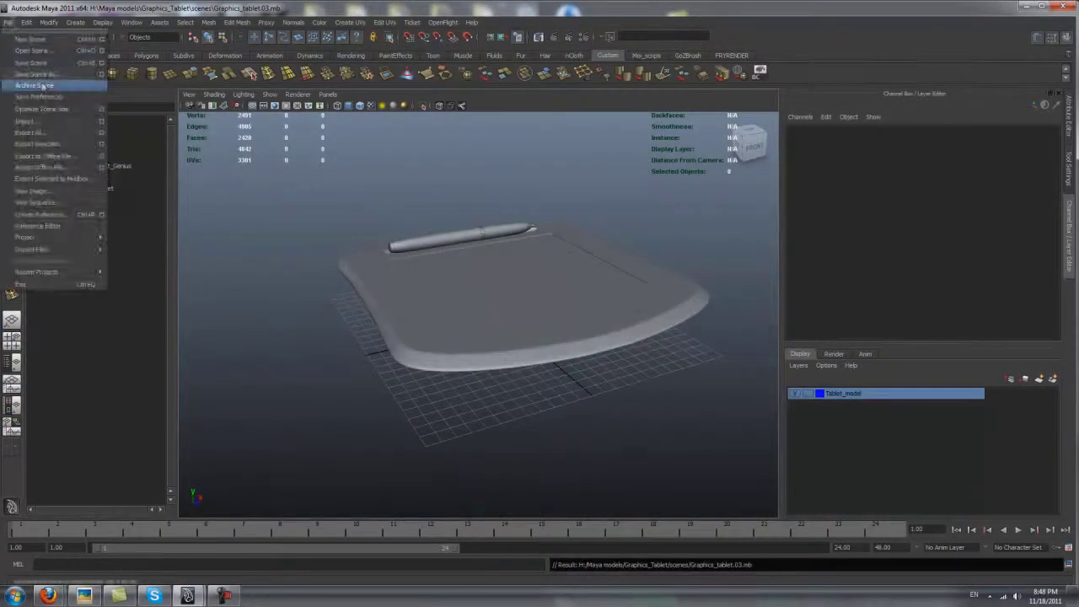
pyautogui.click(51, 85)
pyautogui.write('4')
pyautogui.press('Return')
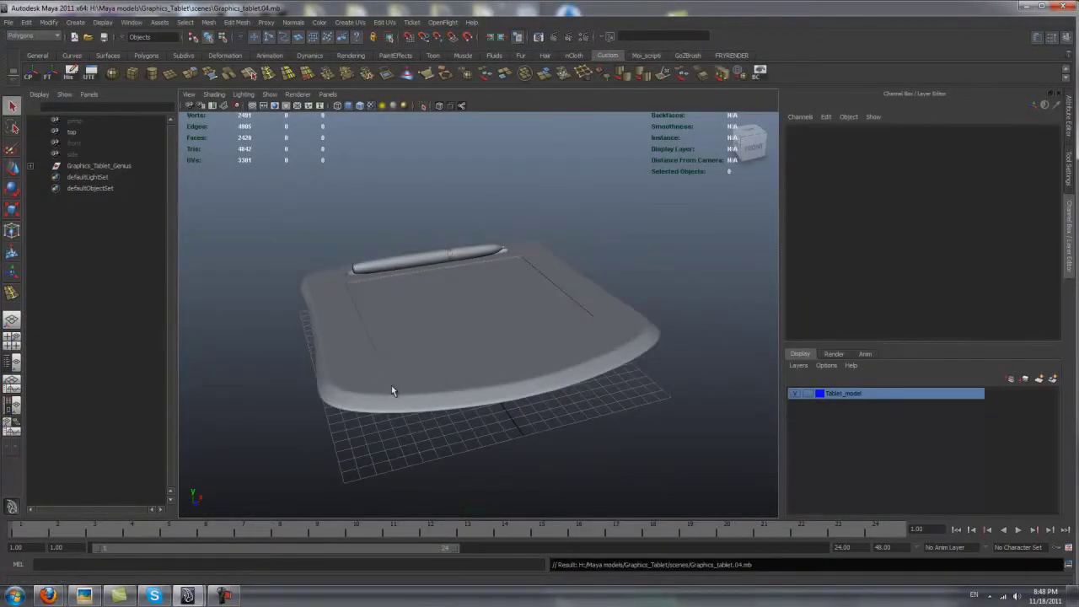
pyautogui.click(8, 22)
pyautogui.click(990, 594)
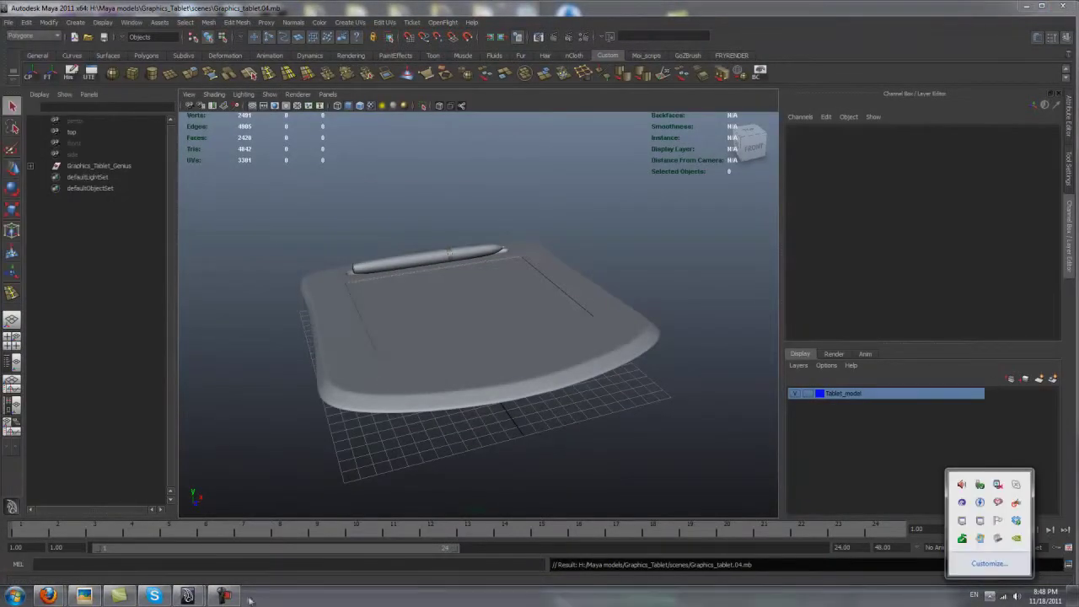